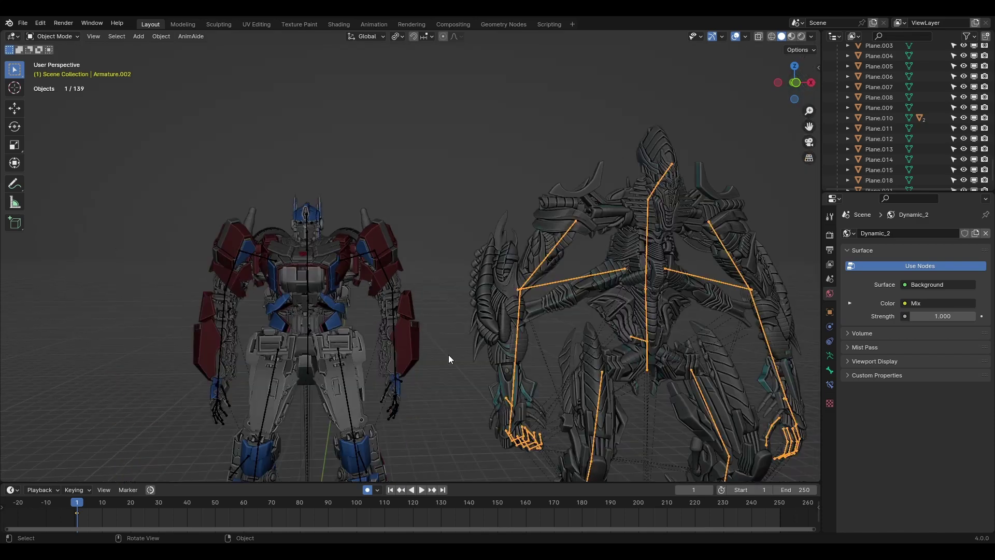
Move Optimus's rig vertically along Z in the front orthographic view
key("KP_1")
scroll(448, 355, "up", 5)
key("g")
key("z")
left_click(556, 329)
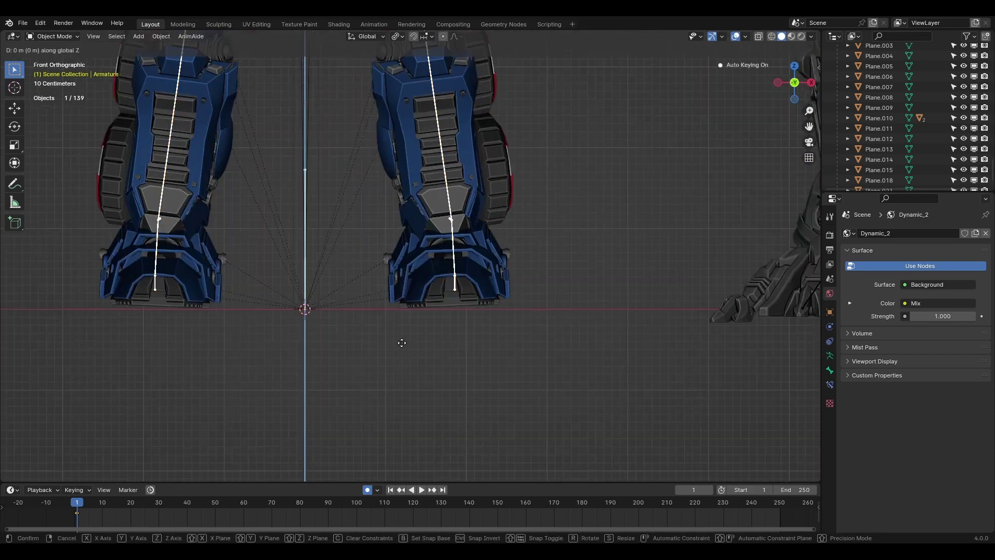
Rotate Optimus's right foot bone Foot.R in Pose Mode, then return to Object Mode
left_click(52, 37)
left_click(52, 83)
scroll(502, 301, "up", 3)
left_click(197, 191)
key("r")
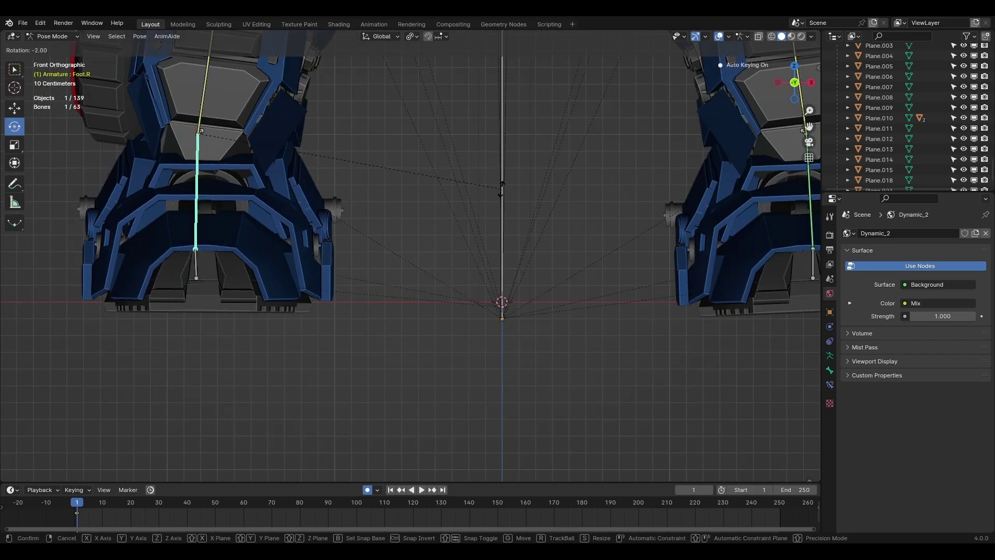
left_click(501, 189)
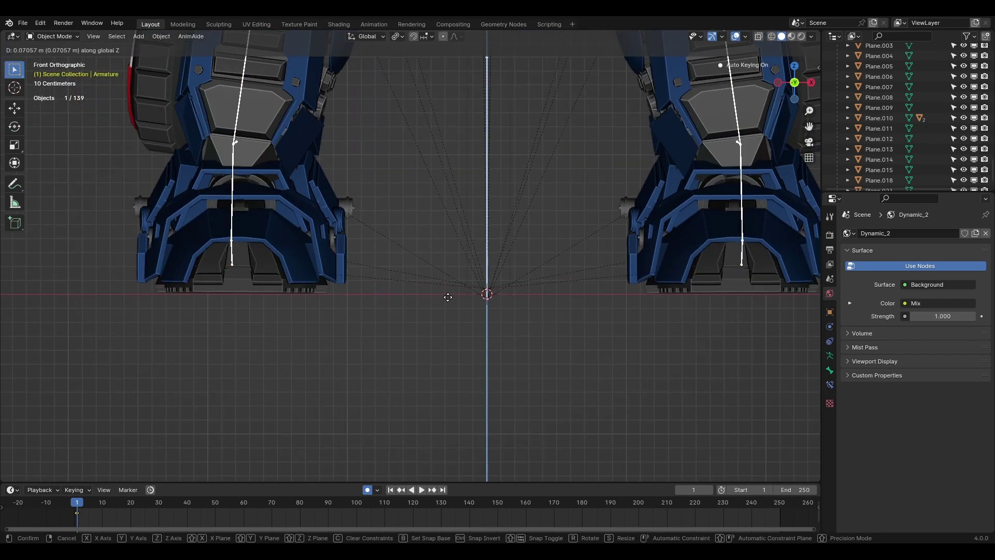
key("ctrl+Tab")
Add a reference photo of a man carrying a woman beside the robots, scaled to 6.6
scroll(511, 428, "down", 6)
scroll(511, 422, "up", 5, "shift")
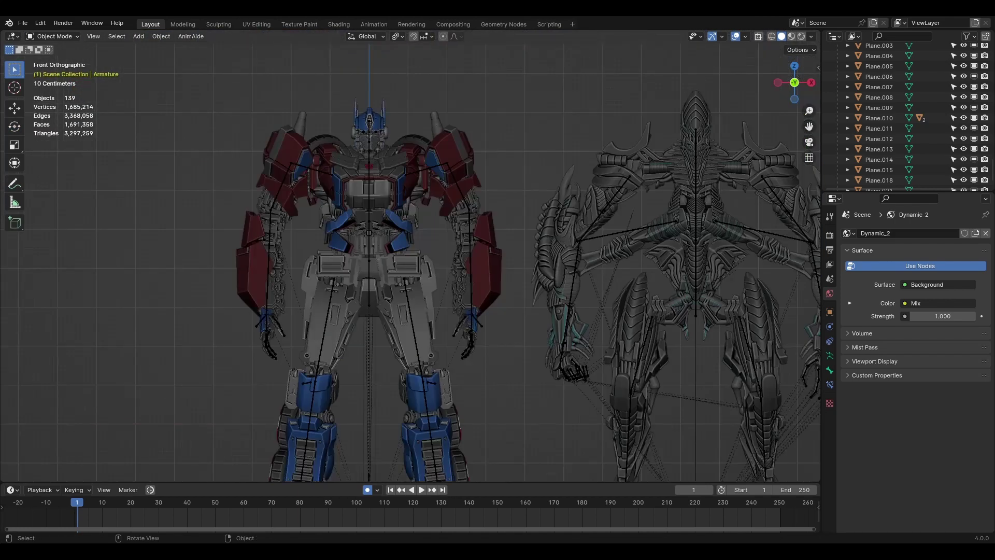
middle_click_drag(501, 276, 77, 512)
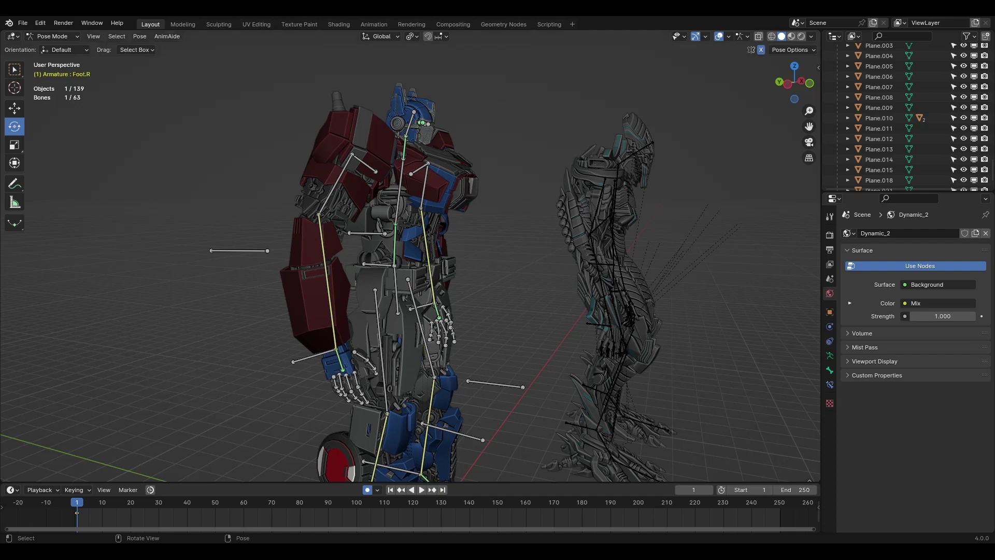
key("KP_1")
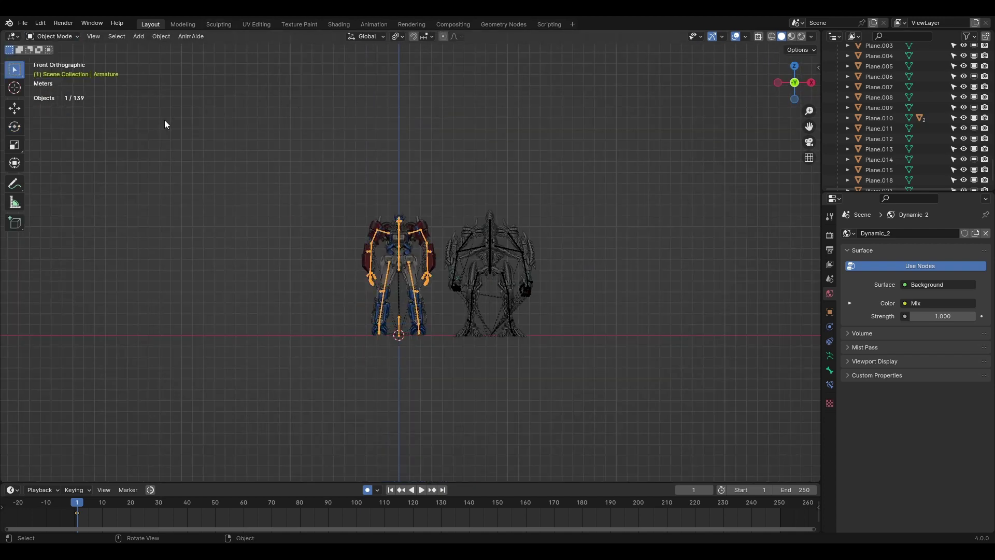
key("s")
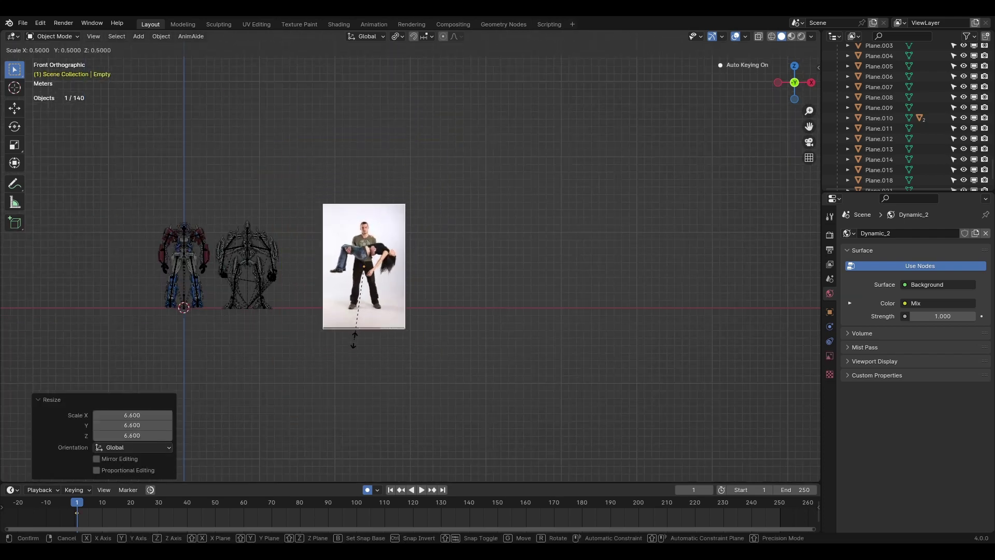
left_click(354, 339)
right_click(285, 425)
key("KP_Decimal")
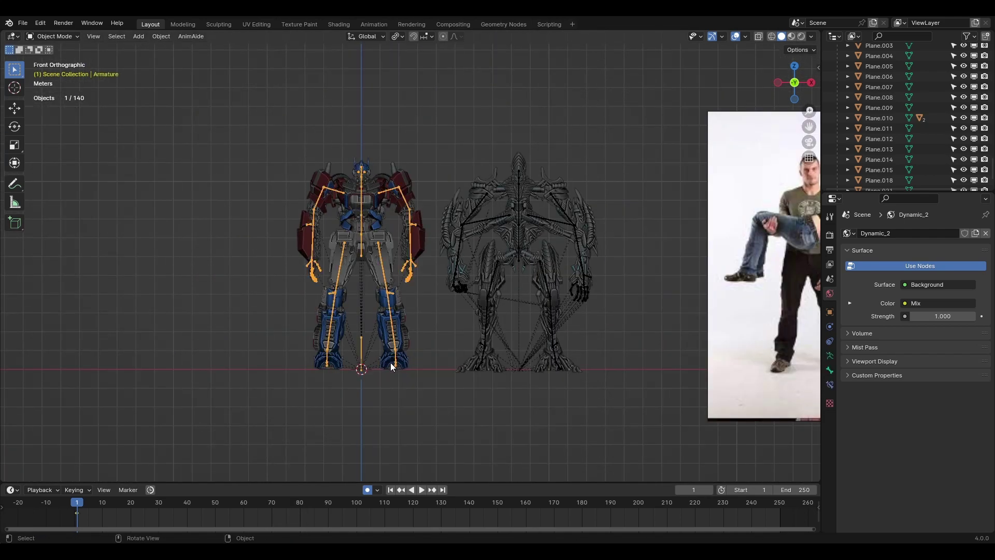
In Pose Mode, rotate Optimus's right wrist bone Wrist.R around its local Z axis
key("ctrl+Tab")
middle_click_drag(390, 363, 297, 272)
key("ctrl+KP_3")
left_click(473, 274)
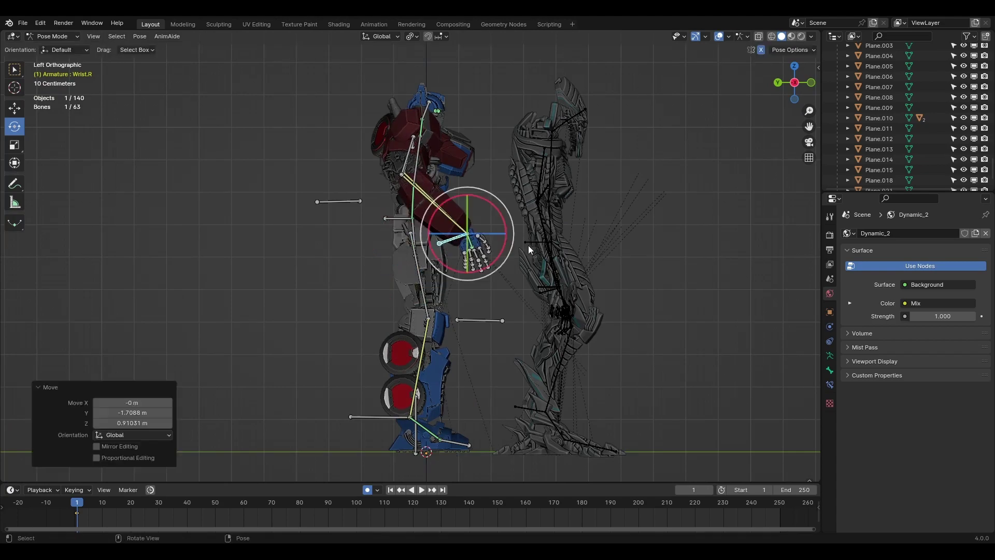
scroll(528, 244, "up", 3)
key("r")
key("z")
key("z")
middle_click_drag(589, 257, 466, 234)
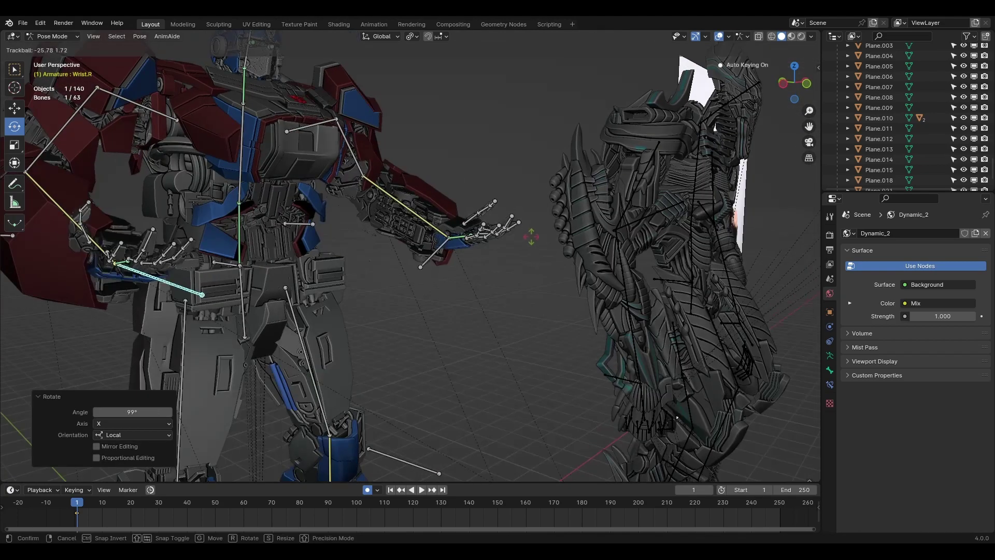
Try an arm pose by rotating Collar.R, the right upper arm and Lower Arm.L
left_click(205, 149)
middle_click_drag(363, 260, 466, 249)
key("r")
key("r")
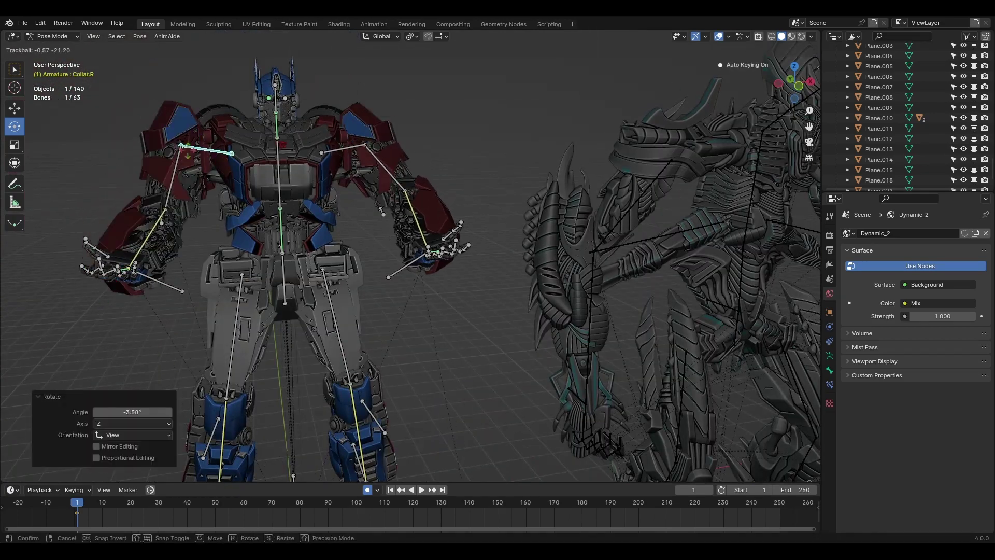
left_click(196, 149)
left_click(169, 182)
key("r")
key("r")
middle_click_drag(311, 234, 427, 198)
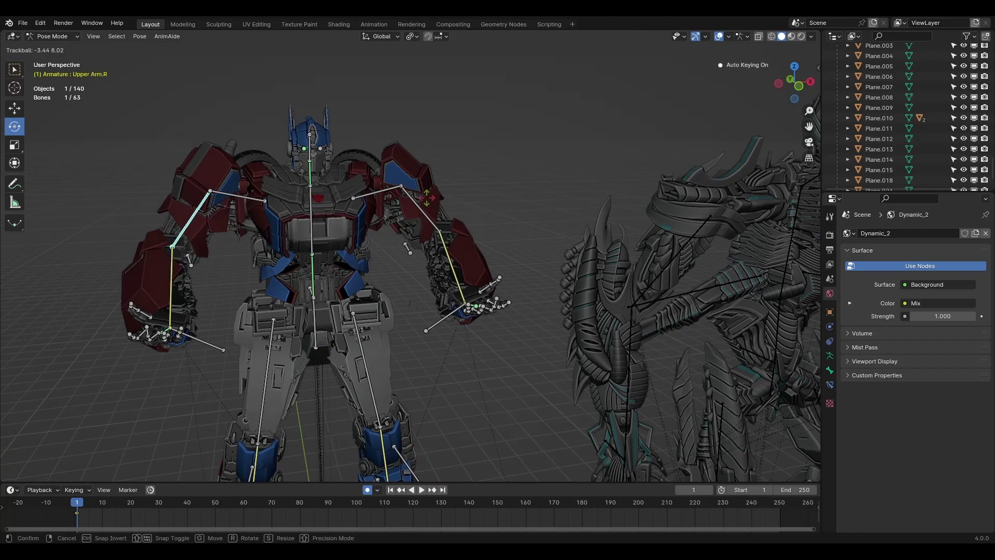
left_click(386, 275)
left_click(440, 272)
key("r")
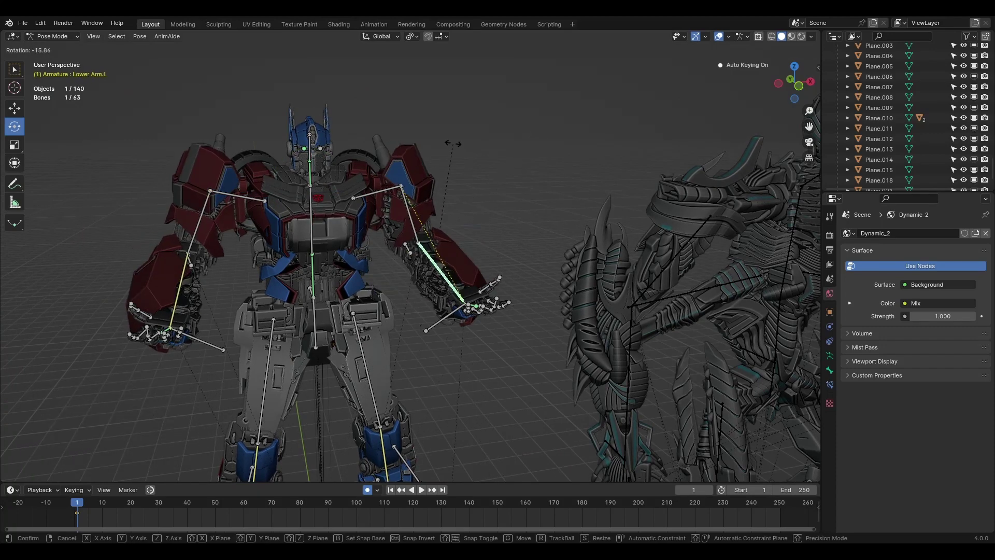
left_click(495, 127)
middle_click_drag(495, 127, 363, 207)
Raise Collar.R and the other shoulder bone together along Z
left_click(137, 165)
left_click(331, 156, "shift")
key("g")
key("z")
left_click(311, 129)
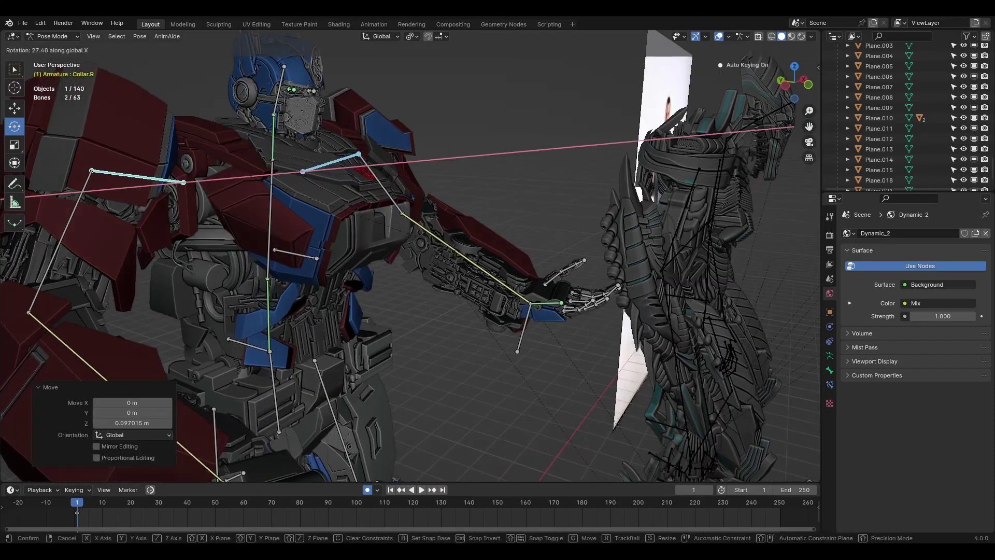
middle_click_drag(311, 129, 537, 283)
left_click(537, 282)
Clear all bone rotations and positions so Optimus's pose returns to rest
key("a")
key("alt+r")
key("alt+g")
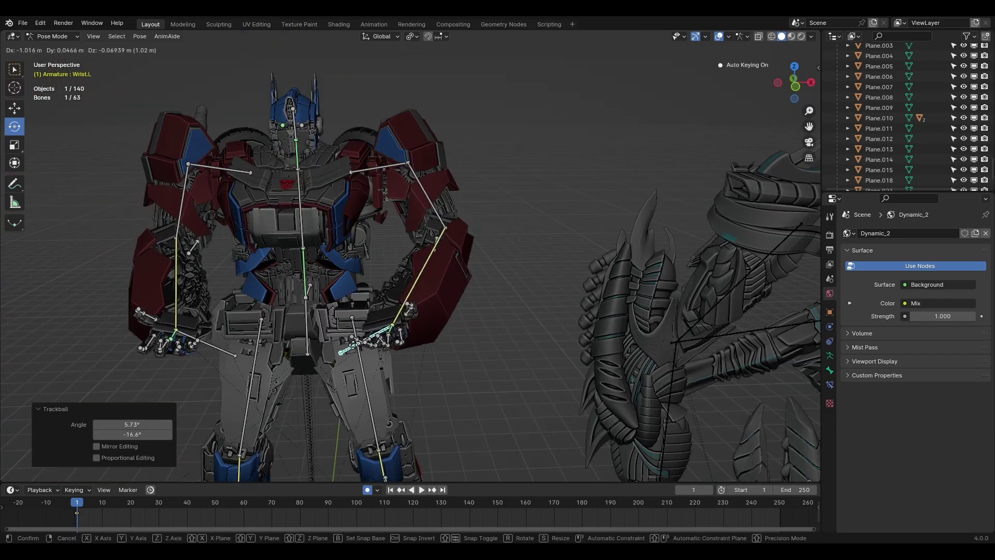
scroll(451, 293, "up", 3)
middle_click_drag(451, 293, 518, 233)
Rotate Wrist.R, including on X, then select the alien creature in Object Mode
left_click(556, 311)
left_click_drag(610, 311, 622, 207)
middle_click_drag(622, 208, 403, 391)
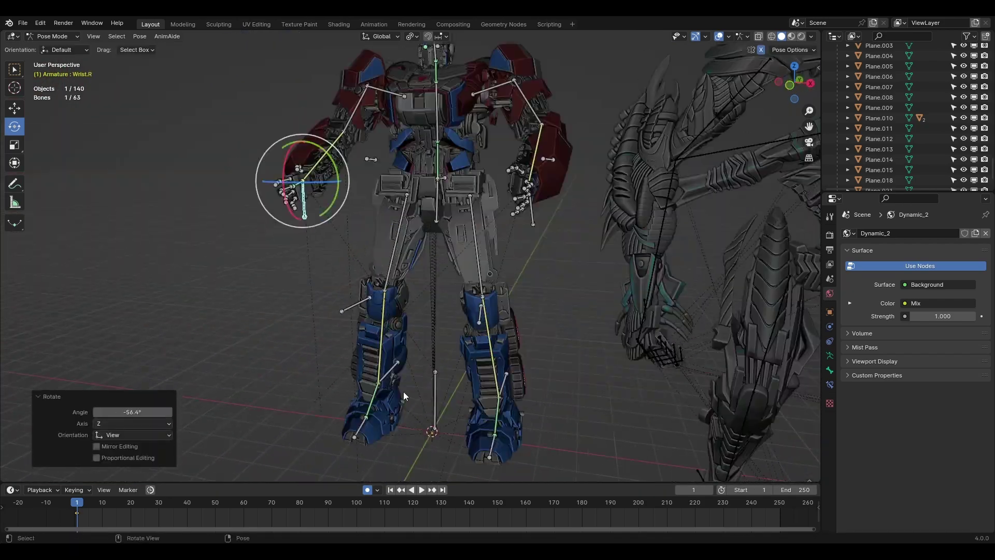
left_click_drag(794, 91, 798, 87)
left_click(794, 82)
scroll(409, 254, "up", 4)
key("r")
key("x")
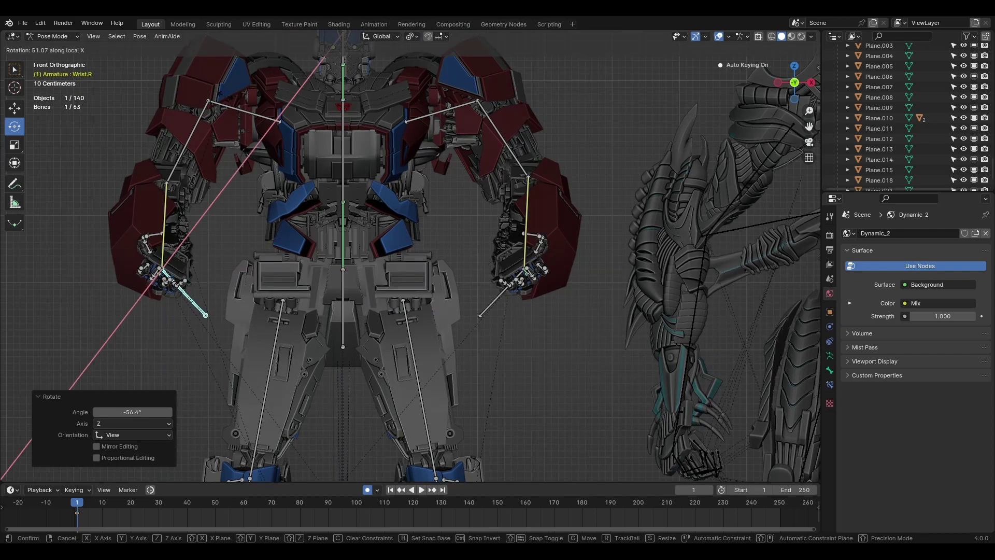
scroll(393, 252, "down", 5)
key("ctrl+Tab")
left_click(578, 294)
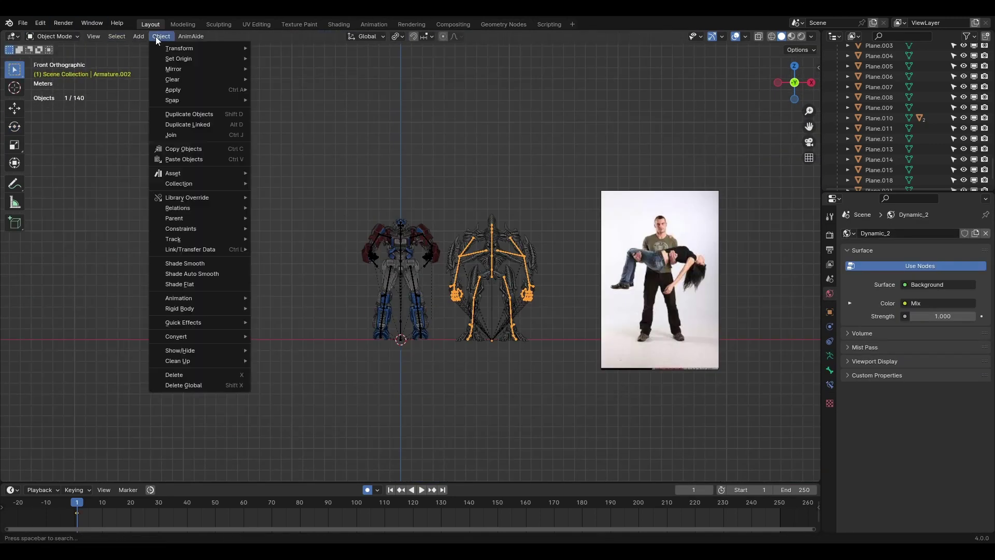
Move the alien creature along X to sit over Optimus
key("x")
key("Return")
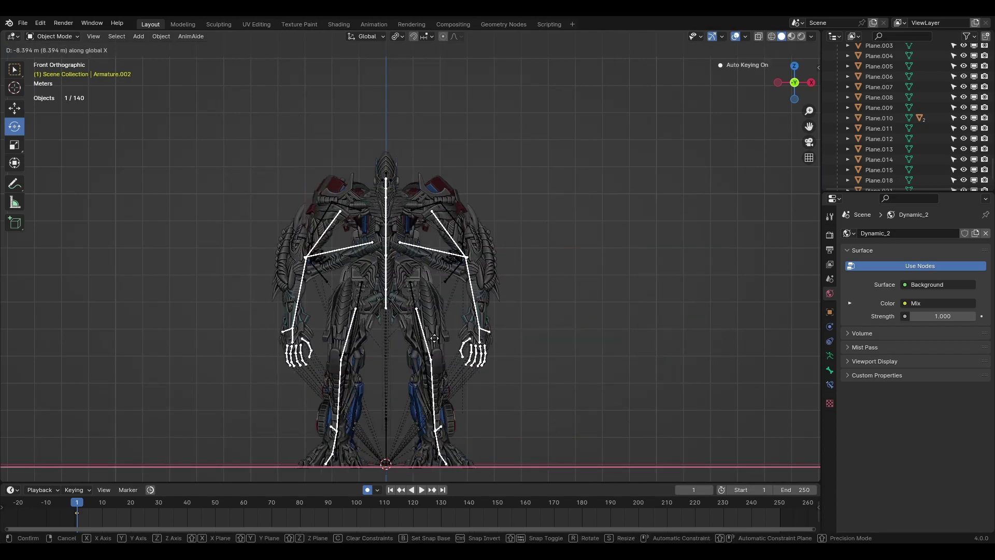
scroll(375, 113, "up", 3)
key("s")
Tip all of the creature's bones onto its side, pivoting around their median point
left_click(50, 37)
left_click(52, 68)
scroll(390, 292, "down", 2)
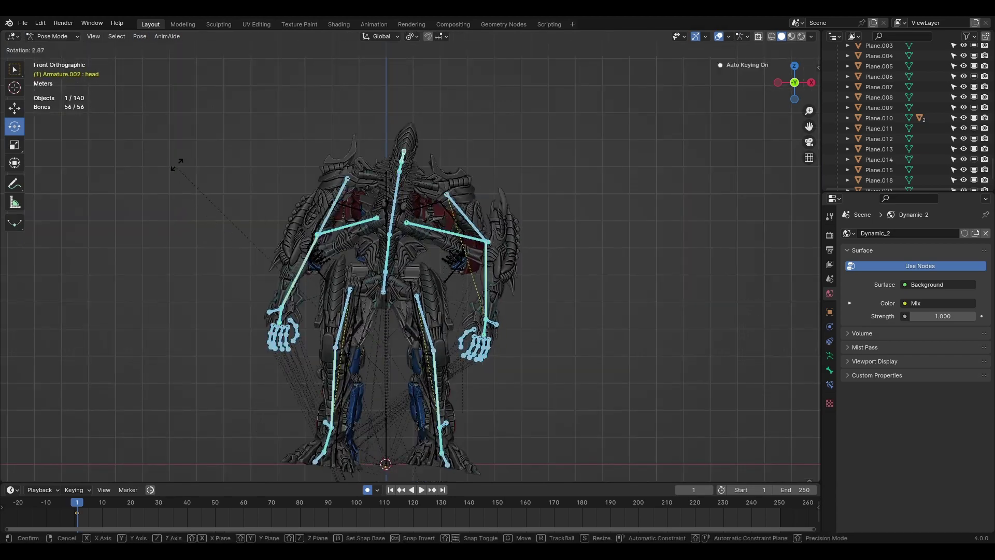
left_click(437, 96)
key("r")
key("r")
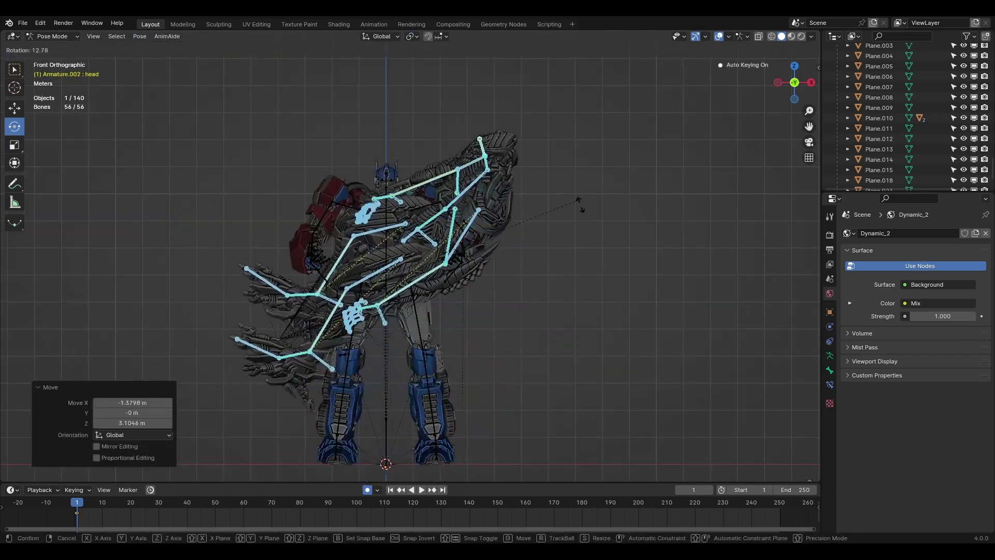
left_click(571, 272)
mouse_move(571, 271)
middle_mouse_down()
mouse_move(661, 354)
mouse_move(533, 355)
mouse_move(397, 186)
middle_mouse_up()
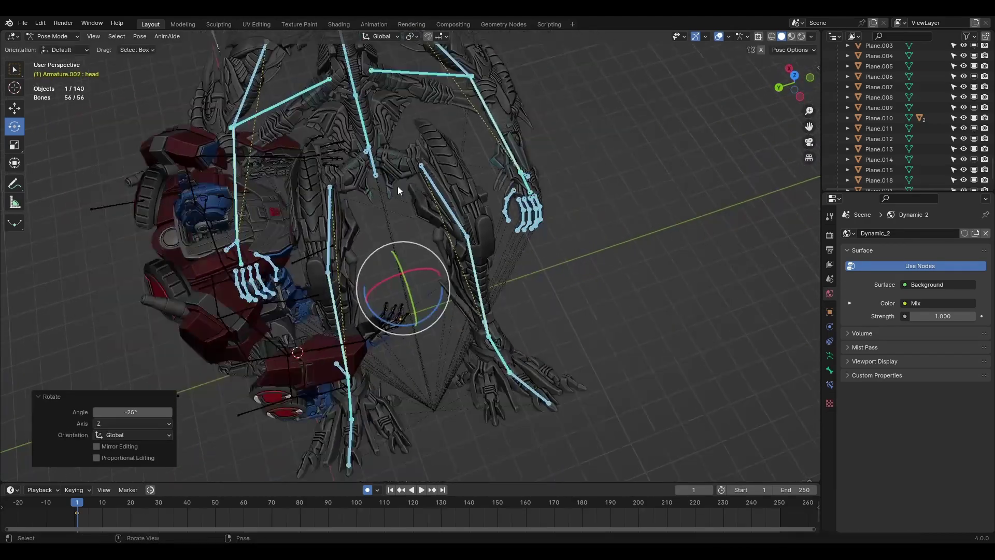
Shrink the creature's bones to 0.8, shift them along X and rotate on local X
type("s.8")
key("Return")
key("g")
key("x")
left_click(474, 237)
key("r")
key("x")
key("x")
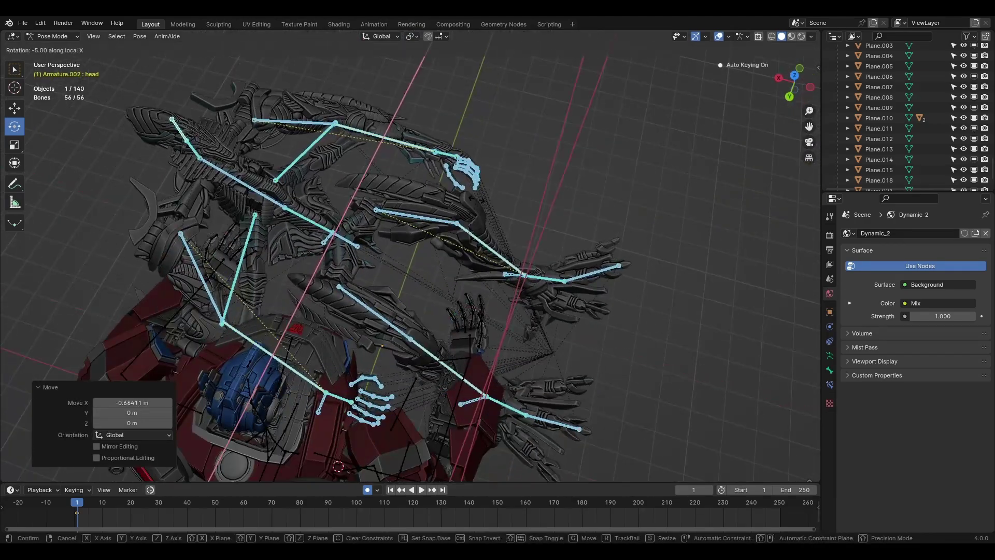
middle_click_drag(474, 200, 484, 278)
Move the creature's arm r.001 bone along Y, then clear the bone selection
left_click(542, 291)
key("g")
key("y")
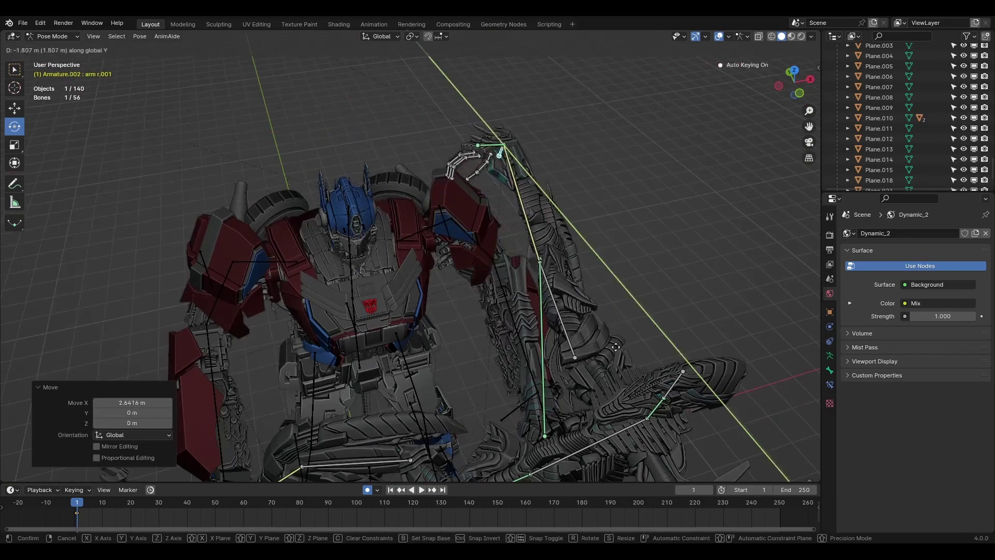
middle_click_drag(517, 128, 527, 291)
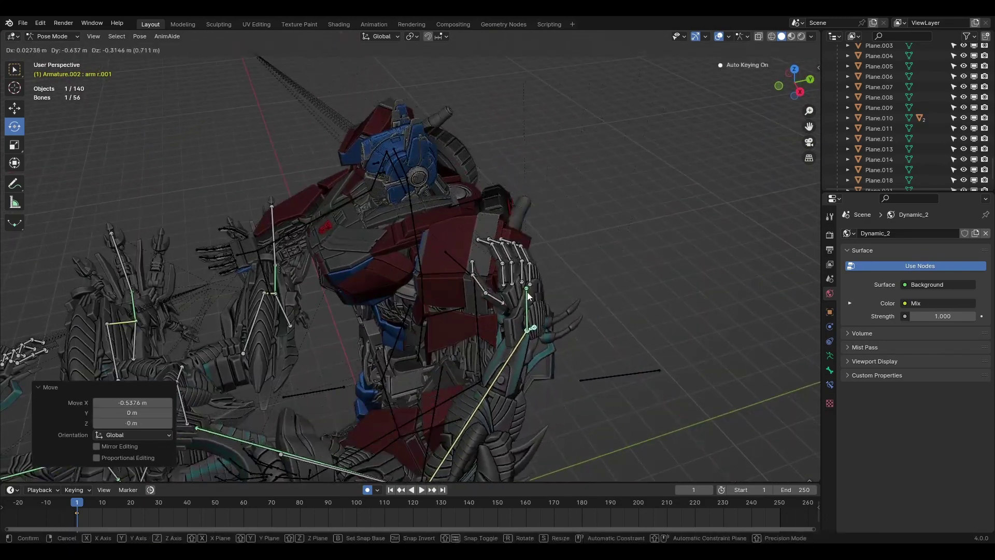
key("g")
key("Escape")
scroll(562, 176, "down", 10)
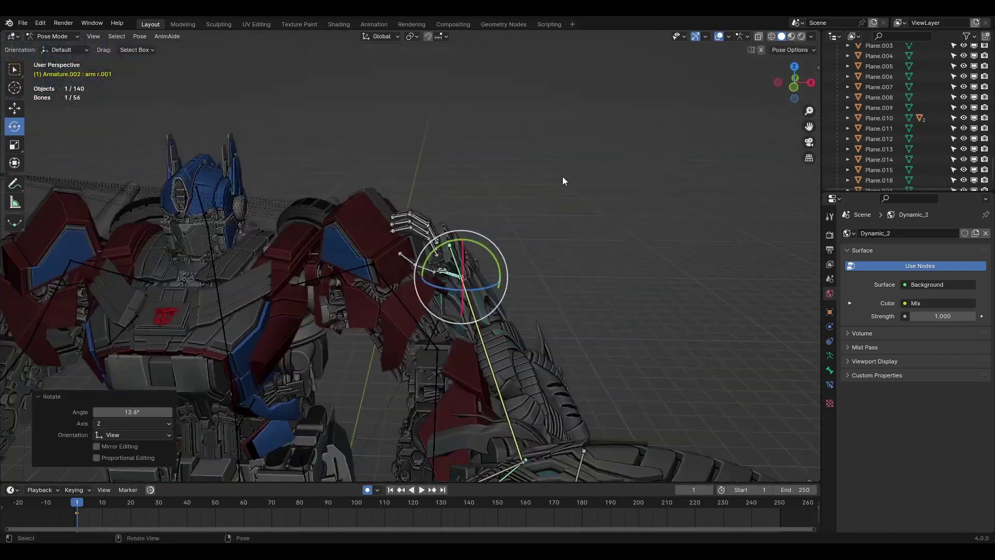
key("alt+a")
scroll(528, 334, "up", 8)
Rotate the creature's shoulder r bone and the next bone into place
left_click(374, 381)
key("r")
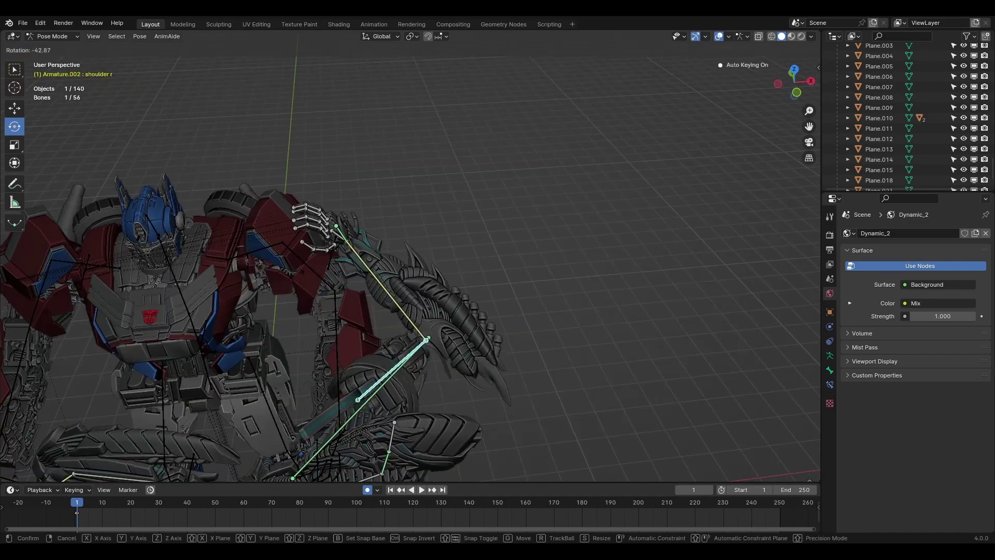
scroll(414, 259, "up", 3)
left_click(548, 230)
key("r")
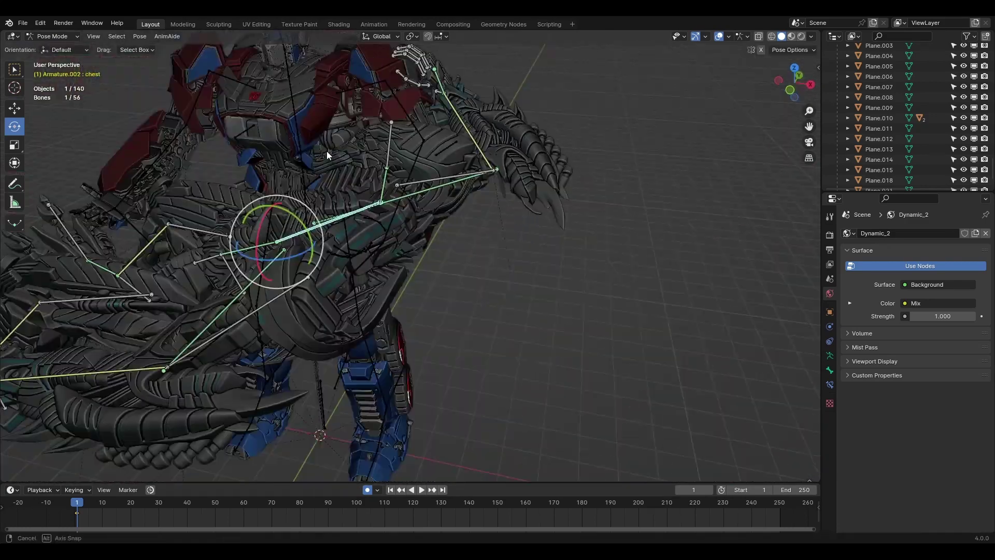
middle_click_drag(519, 259, 570, 233)
Rotate the creature's neck bone and head bone each around the X axis
left_click(478, 272)
key("r")
key("x")
key("x")
left_click(563, 232)
left_click(534, 302)
key("r")
key("x")
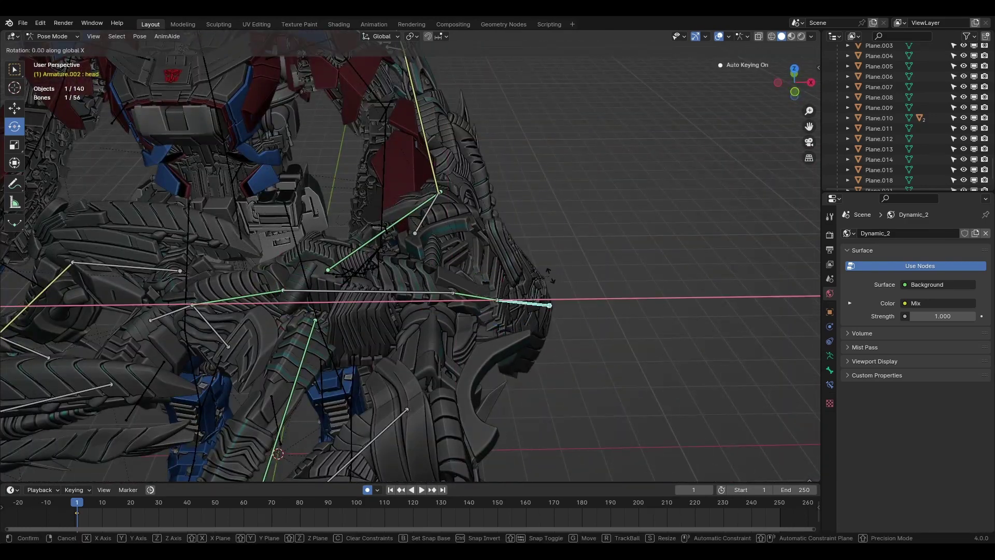
left_click(560, 292)
scroll(560, 291, "down", 5)
Rotate the creature's left knee bone, then move both knee bones together
mouse_move(467, 233)
middle_mouse_down()
mouse_move(519, 233)
mouse_move(440, 263)
middle_mouse_up()
left_click(404, 291)
key("r")
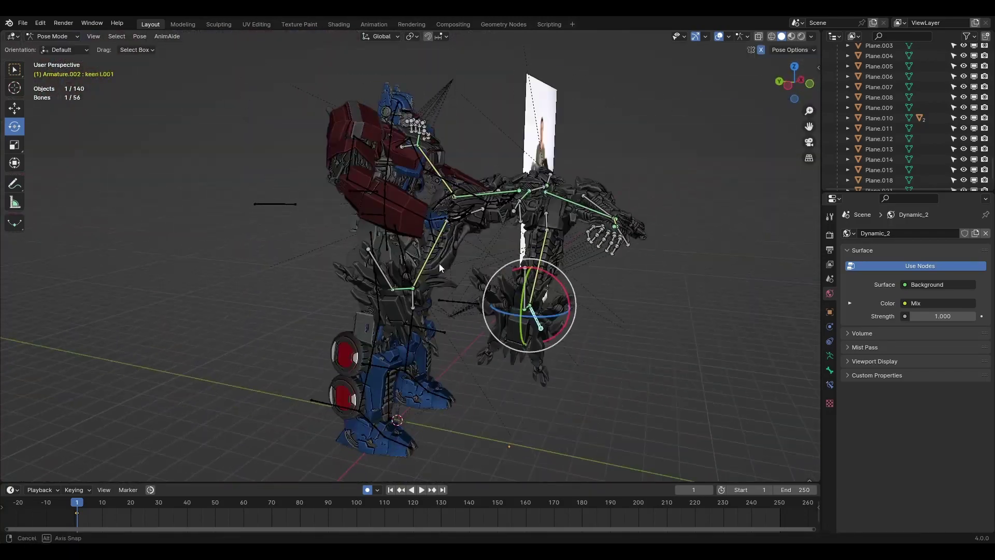
left_click(409, 281, "shift")
key("g")
left_click(378, 247)
left_click(321, 311)
Bend a single knee bone further, viewed from a near-front angle
middle_click_drag(508, 316, 474, 386)
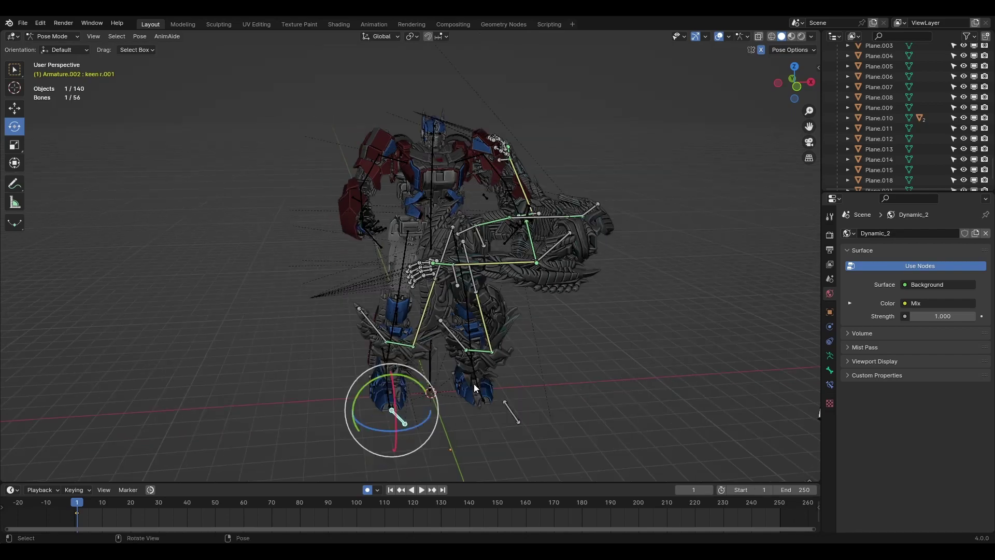
middle_click_drag(370, 338, 765, 50)
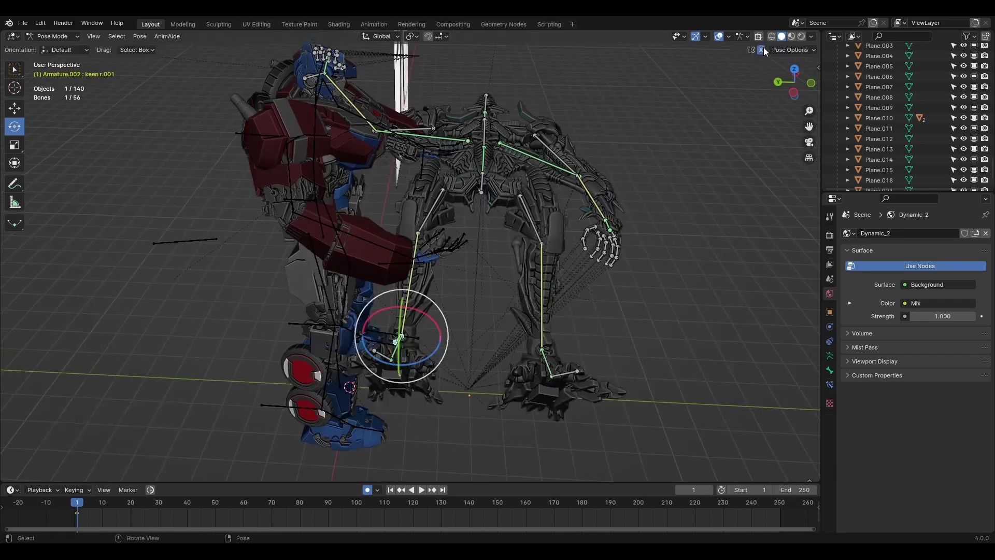
middle_click_drag(349, 386, 539, 113)
key("r")
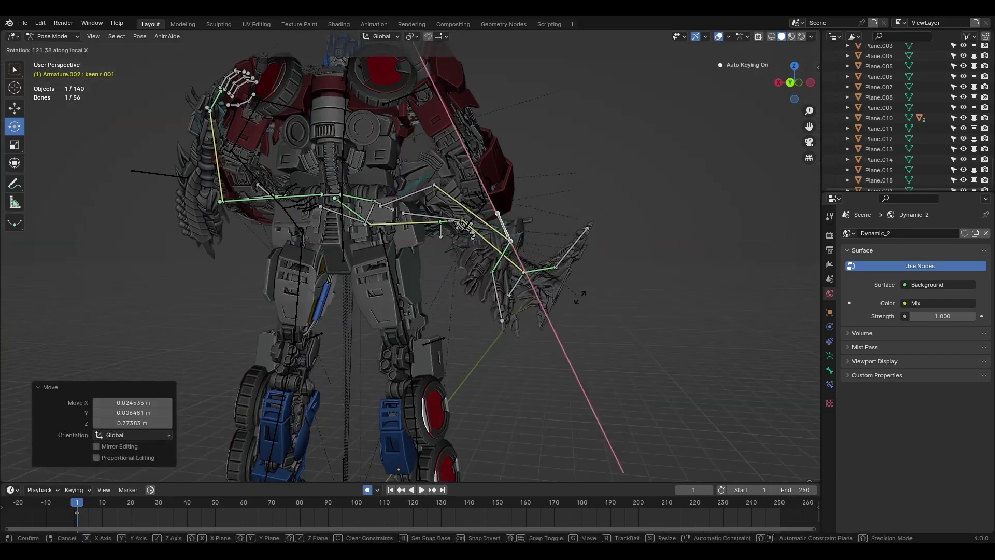
left_click(575, 290)
middle_click_drag(575, 290, 525, 376)
middle_click_drag(521, 310, 306, 224)
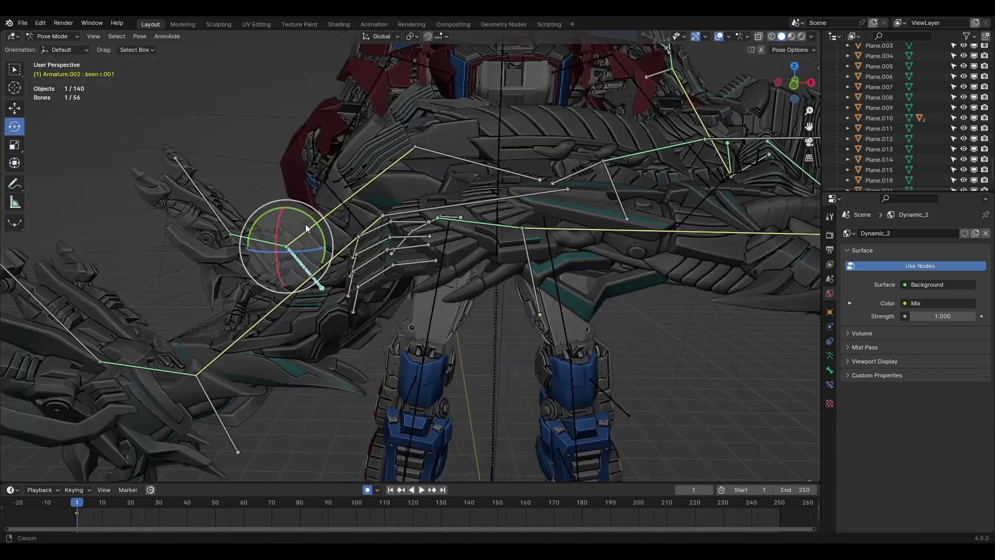
Move both knee bones again and check the leg pose in Numpad 1 front view
left_click(306, 224, "shift")
key("g")
left_click(636, 270)
key("KP_1")
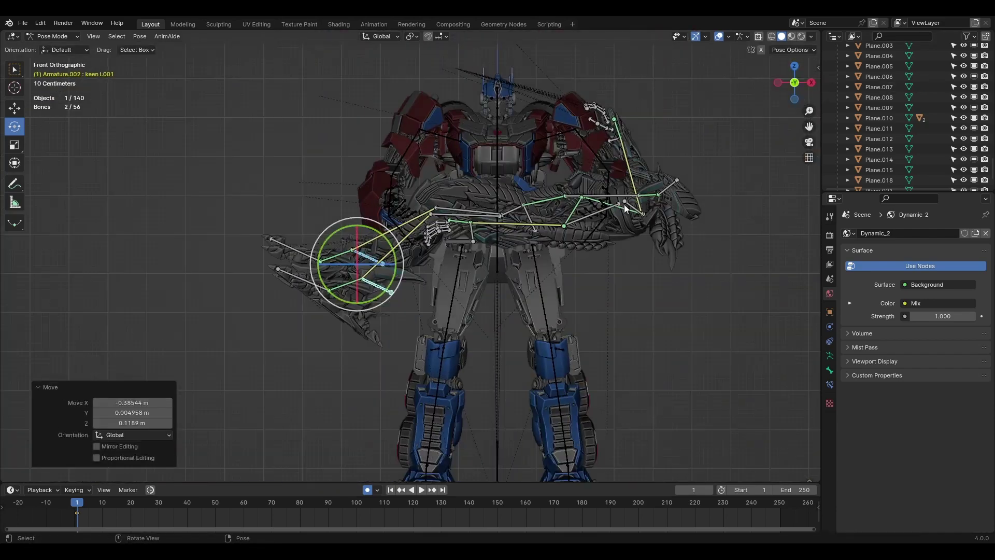
left_click(398, 271)
scroll(398, 272, "up", 2)
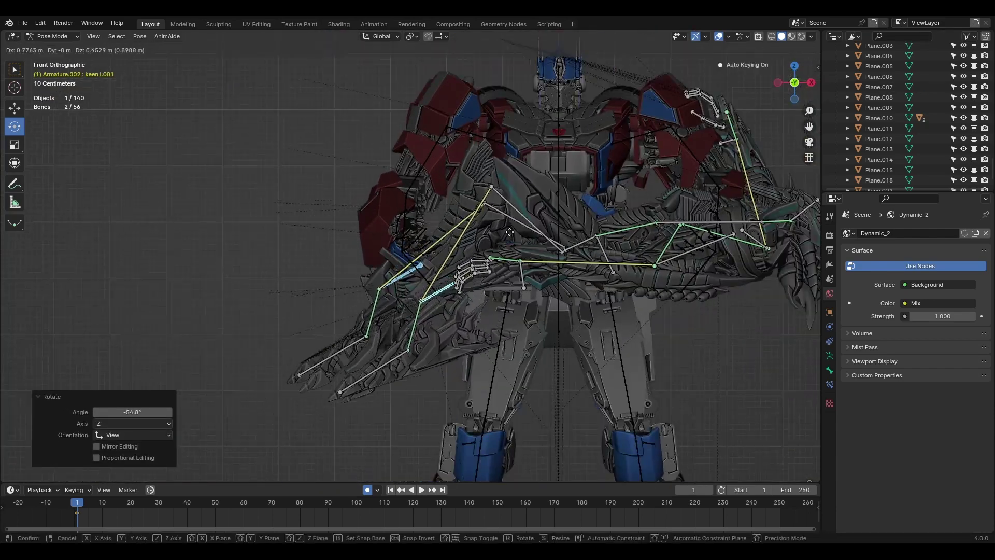
left_click(398, 272)
Rotate the creature's right toe bone to point downward
left_click(315, 353)
key("r")
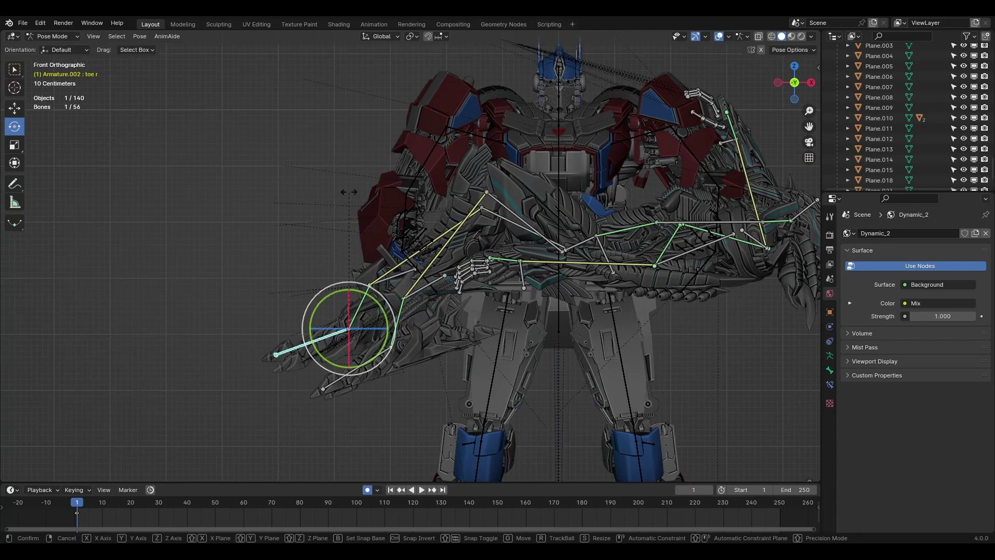
left_click(292, 207)
middle_click_drag(293, 207, 377, 381)
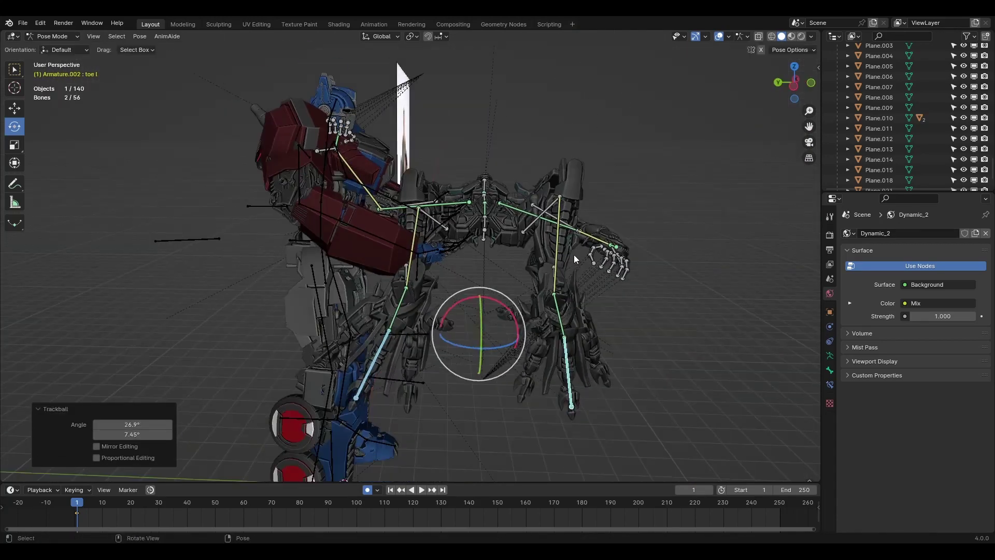
Move the right knee and a second leg bone, then rotate them on the X axis
left_click(370, 298)
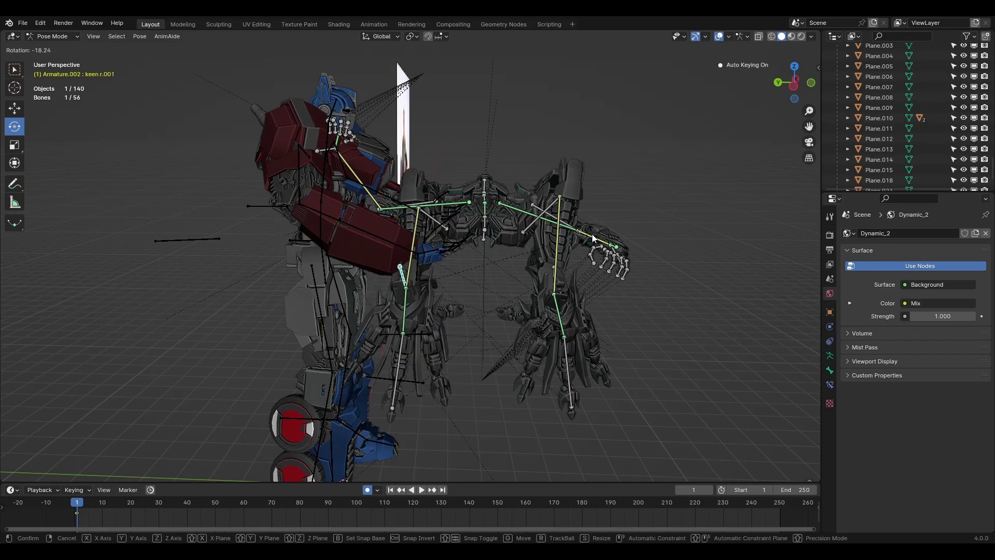
middle_click_drag(594, 239, 454, 200)
left_click(411, 262, "shift")
key("g")
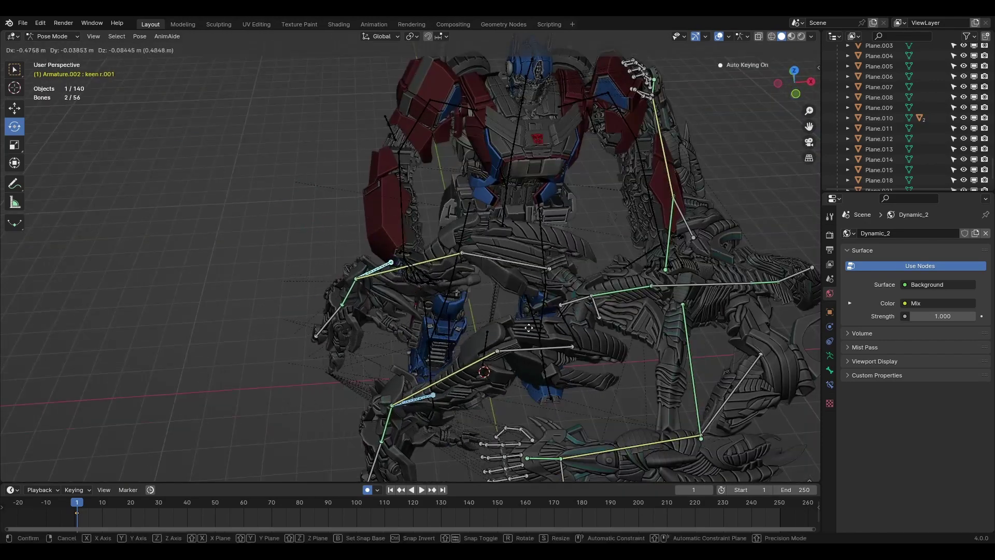
left_click(529, 328)
key("r")
key("x")
left_click(467, 181)
Cancel a Y-constrained move of the leg bones and select the root bone
key("g")
key("y")
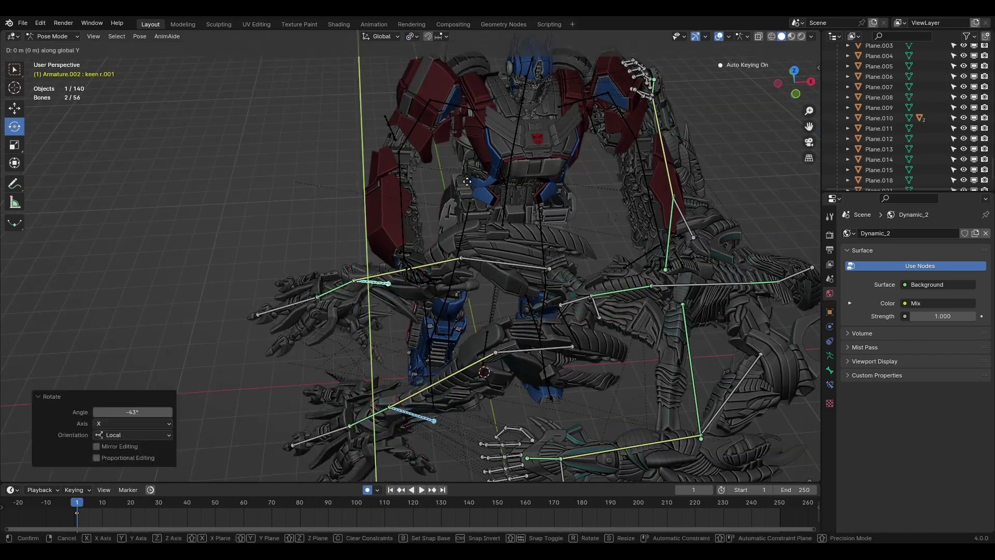
key("Escape")
left_click(577, 286)
Drop the creature's left arm lower and rotate its hand in front view
mouse_move(576, 286)
middle_mouse_down()
mouse_move(658, 369)
mouse_move(586, 239)
middle_mouse_up()
left_click(498, 282)
key("r")
key("r")
left_click(499, 282)
middle_click_drag(498, 282, 689, 345)
key("g")
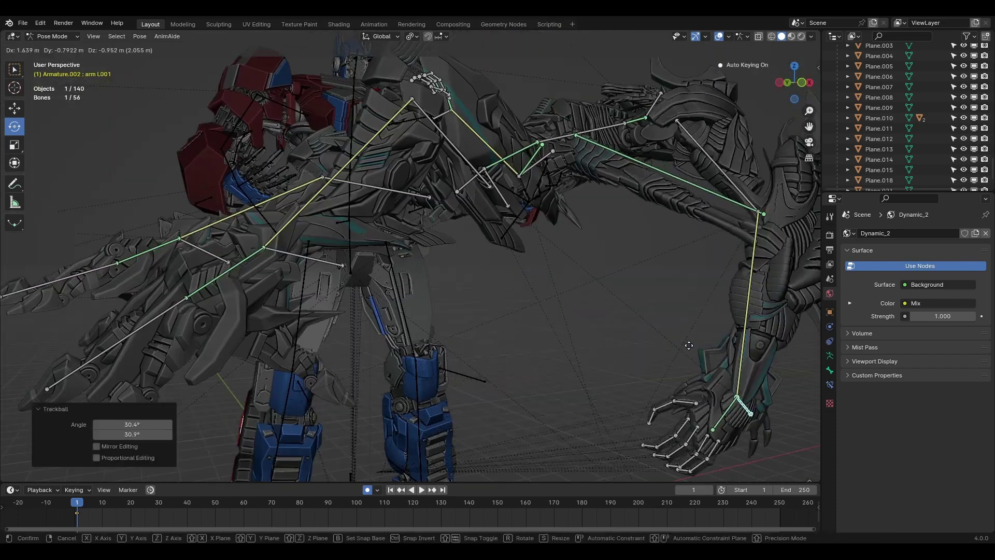
key("Escape")
key("KP_1")
key("r")
left_click(571, 300)
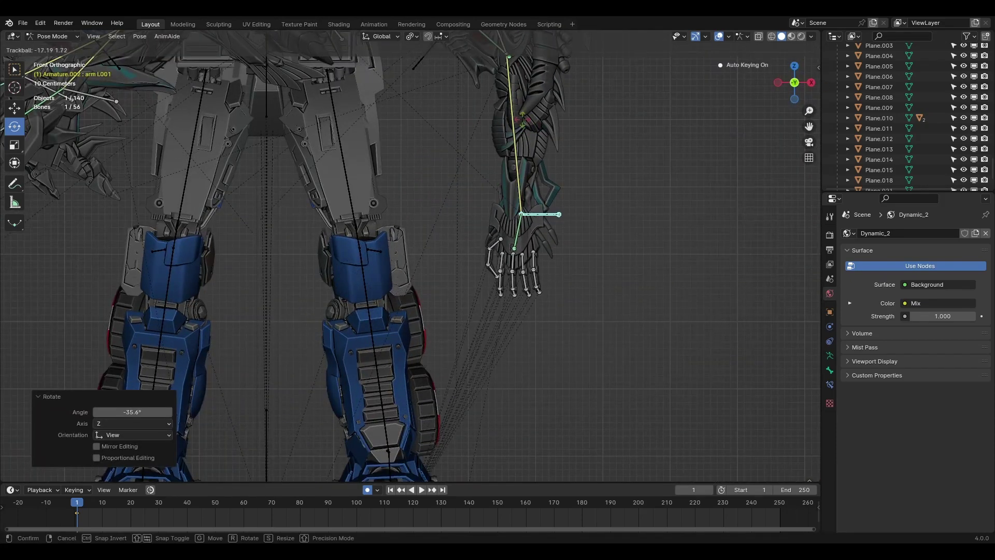
Give the left hand further free trackball rotations
scroll(497, 214, "down", 2)
scroll(496, 214, "up", 5)
key("r")
left_click(496, 213)
key("r")
key("r")
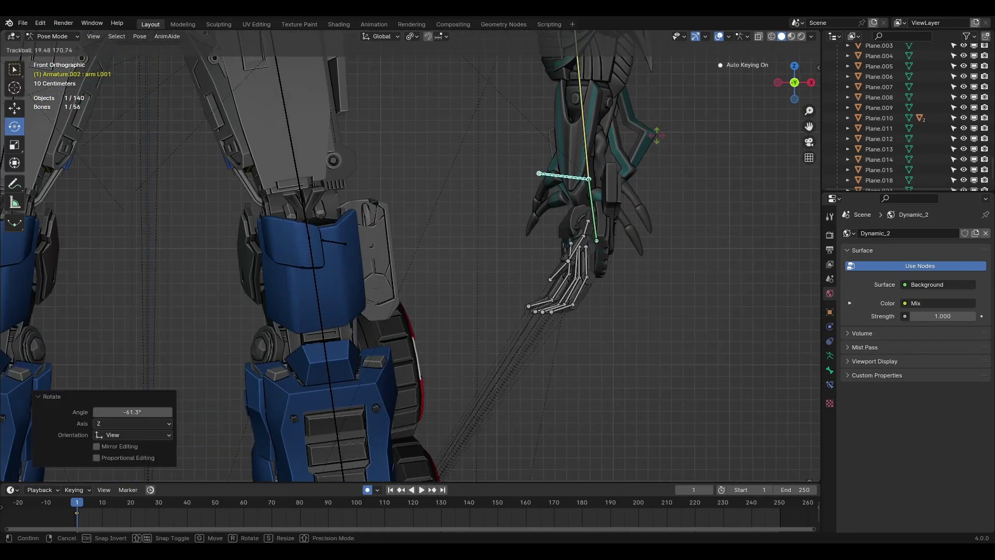
key("Escape")
scroll(477, 147, "down", 5)
Freely rotate the creature's left upper arm and shoulder downward
left_click(476, 147)
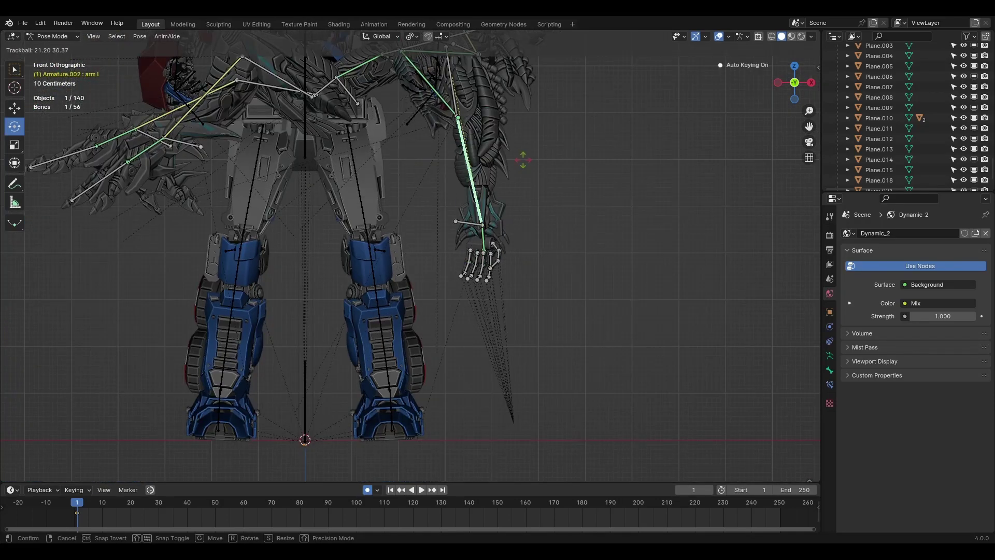
scroll(523, 160, "up", 3)
key("r")
key("r")
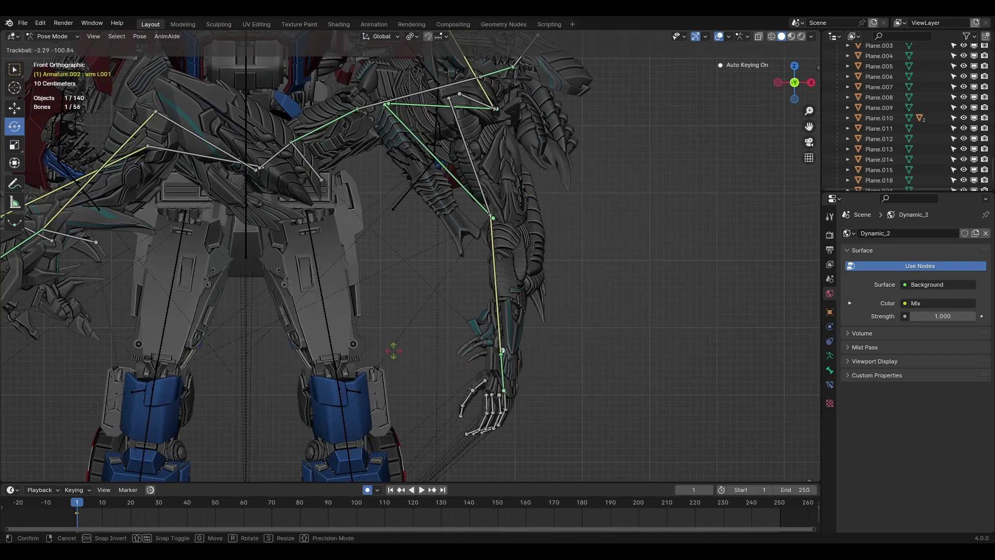
left_click(393, 351)
scroll(393, 351, "down", 3)
scroll(480, 397, "up", 6)
Box-select the left hand's finger bones and curl them, undoing one bad rotation
left_click_drag(427, 246, 325, 155)
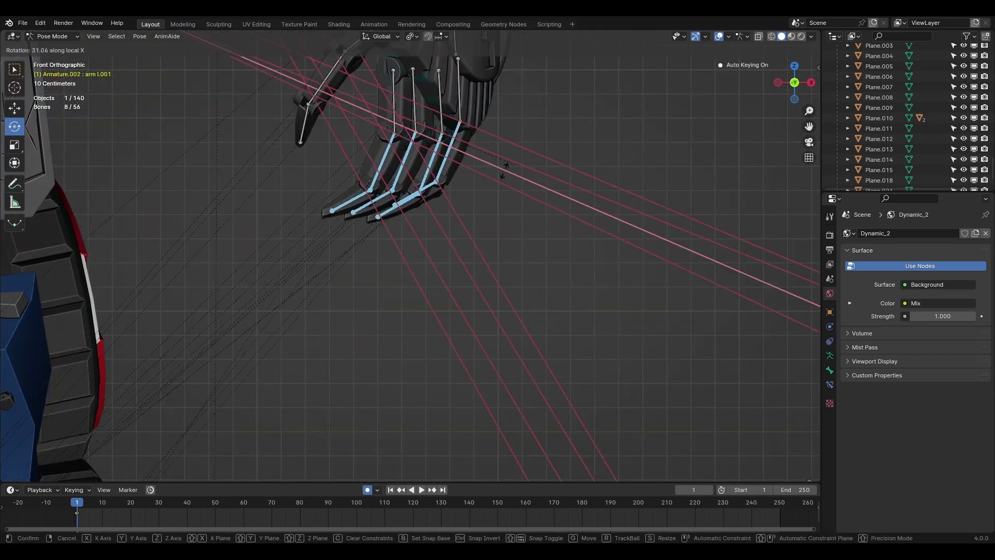
left_click(504, 169)
middle_click_drag(532, 185, 334, 83)
left_click(333, 76)
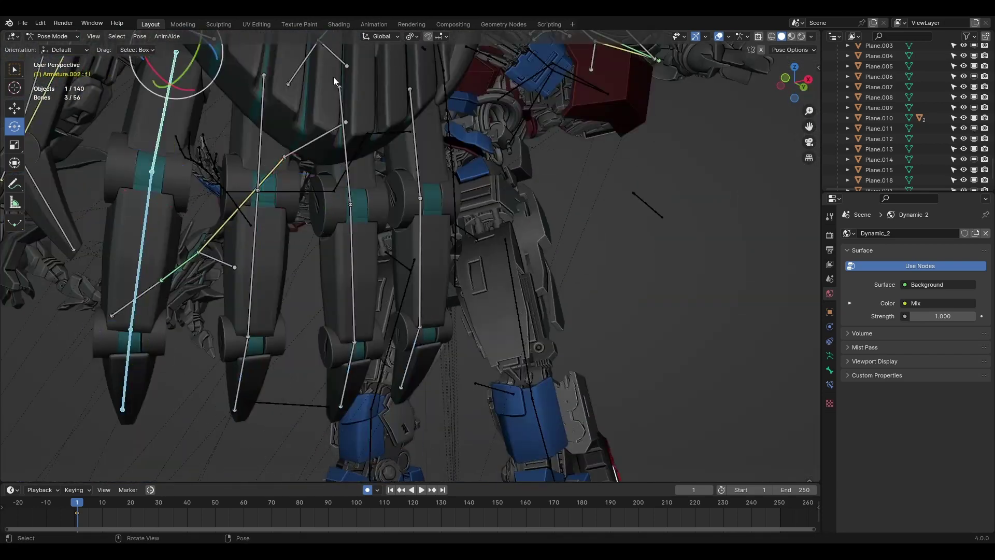
key("ctrl+z")
left_click(354, 339)
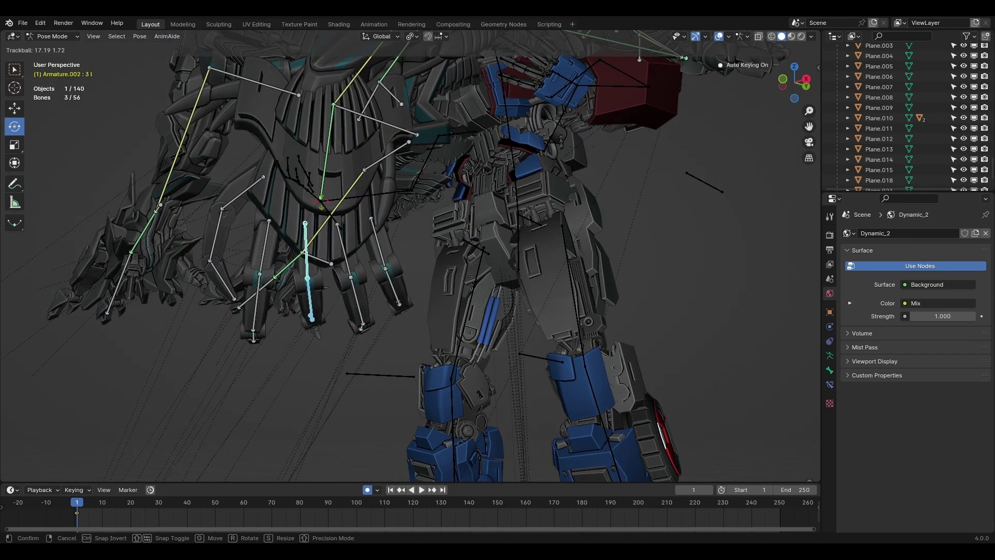
Adjust another finger bone and the left arm bone, then select the chest bone
mouse_move(518, 259)
middle_mouse_down()
mouse_move(421, 254)
mouse_move(586, 383)
middle_mouse_up()
left_click(421, 254)
scroll(432, 267, "down", 3)
left_click(540, 373)
key("g")
key("g")
left_click(467, 344)
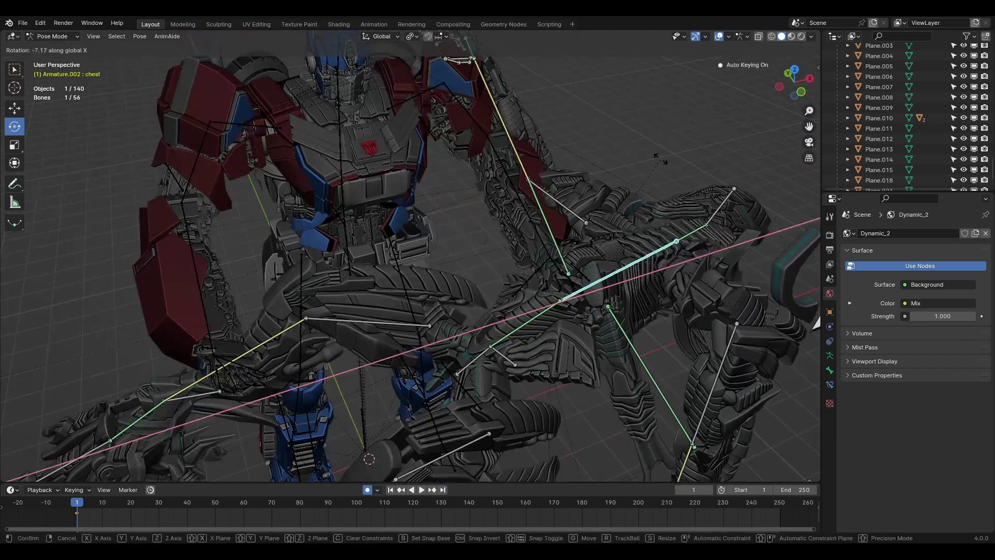
mouse_move(468, 345)
middle_mouse_down()
mouse_move(404, 269)
mouse_move(521, 344)
middle_mouse_up()
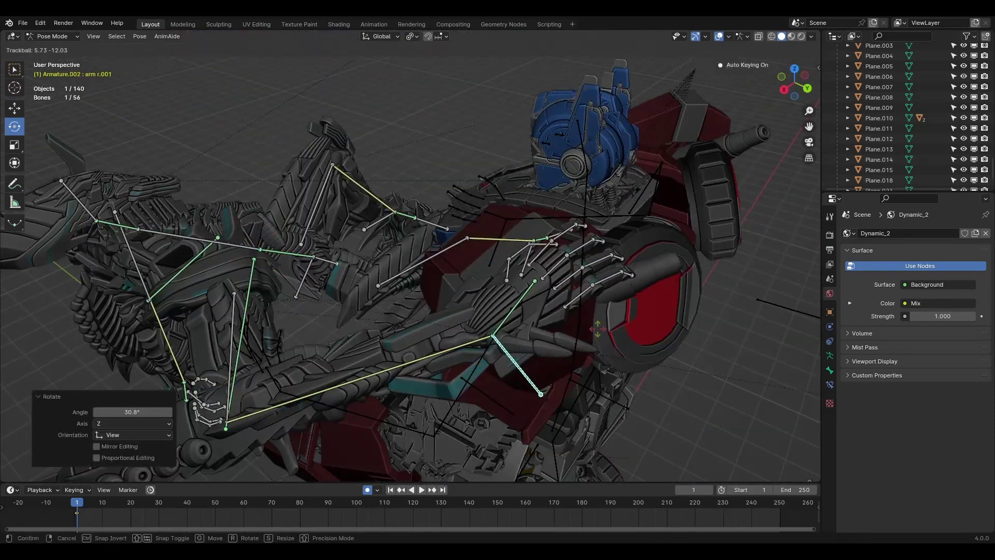
scroll(424, 255, "up", 5)
Paint-select the right hand bones and trackball-rotate the hand to rest on the chest
key("c")
key("Escape")
scroll(628, 221, "down", 4)
middle_click_drag(628, 221, 593, 419)
key("r")
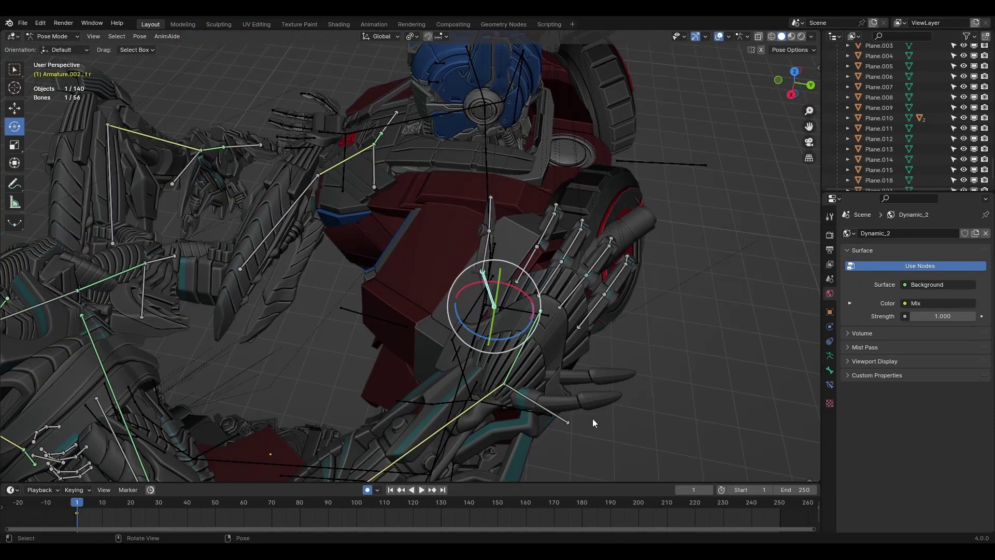
key("r")
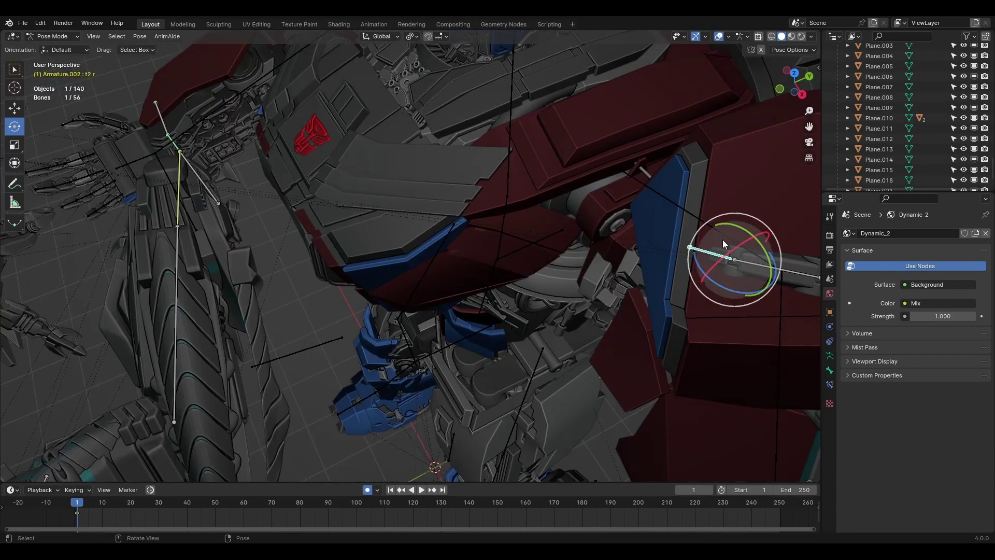
left_click_drag(724, 244, 644, 266)
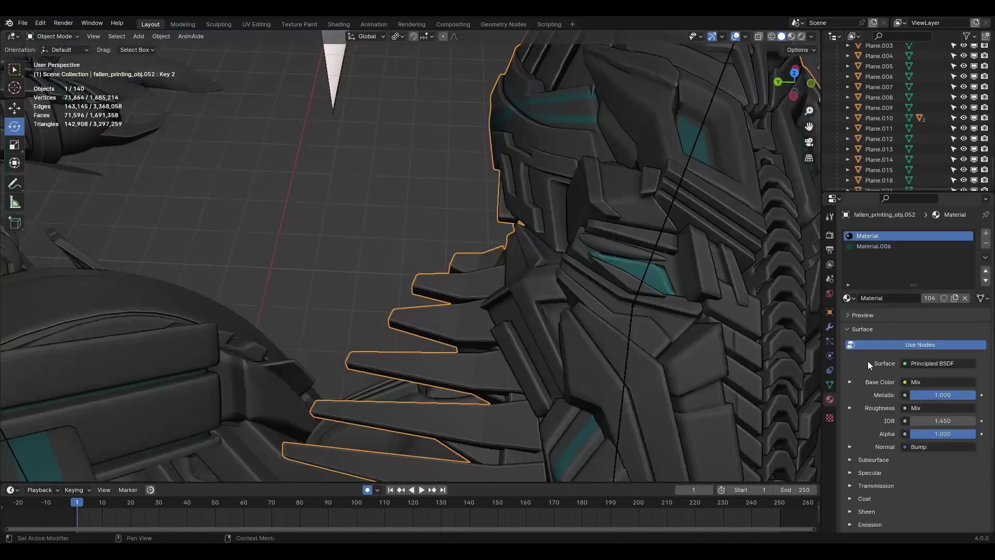
Return to Object Mode and drag the head mesh's Key 2 shape key value to 0.311
left_click(830, 384)
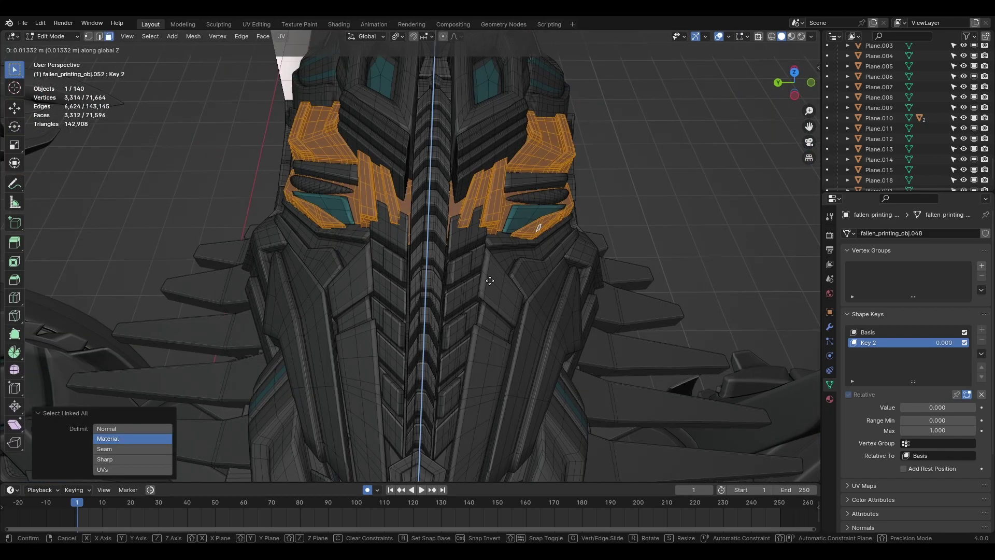
key("g")
key("Escape")
key("Tab")
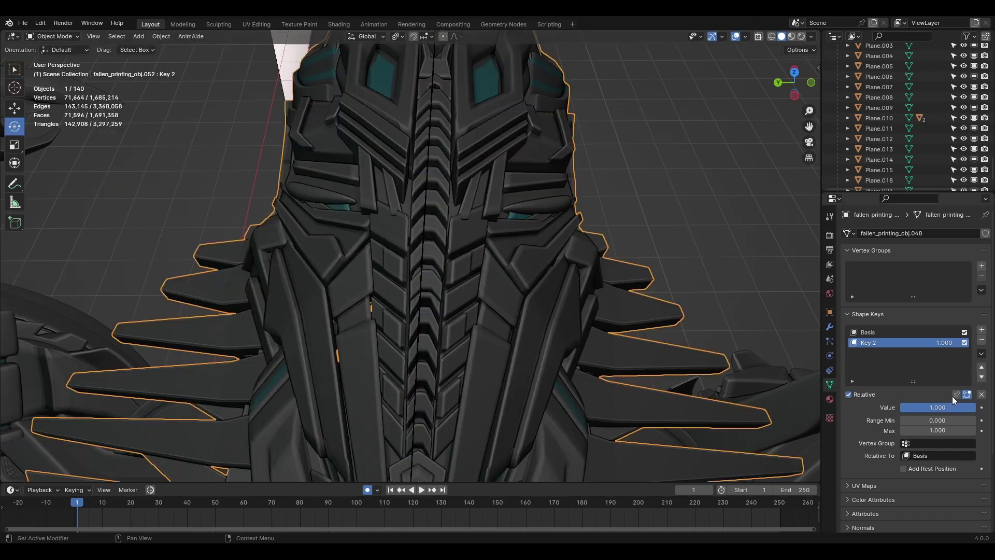
left_click_drag(938, 407, 886, 407)
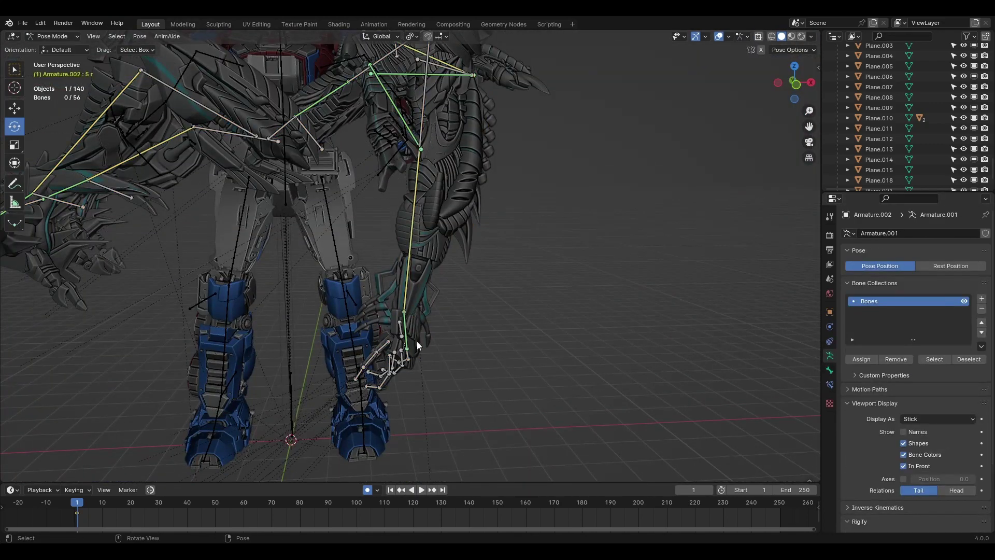
Lift the creature's hand control bone and swing its shoulder into a raised pose
left_click(418, 346)
key("g")
left_click(399, 298)
key("r")
key("r")
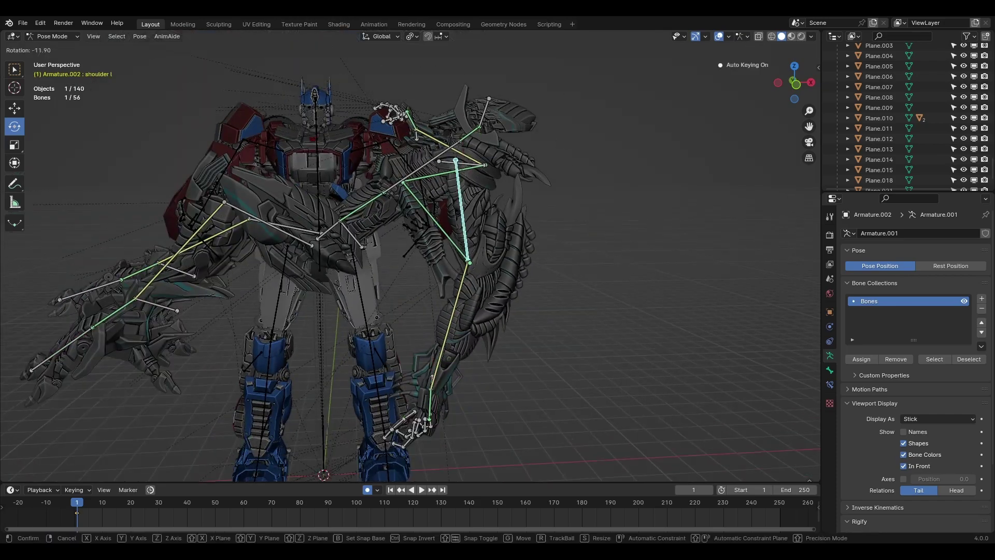
key("r")
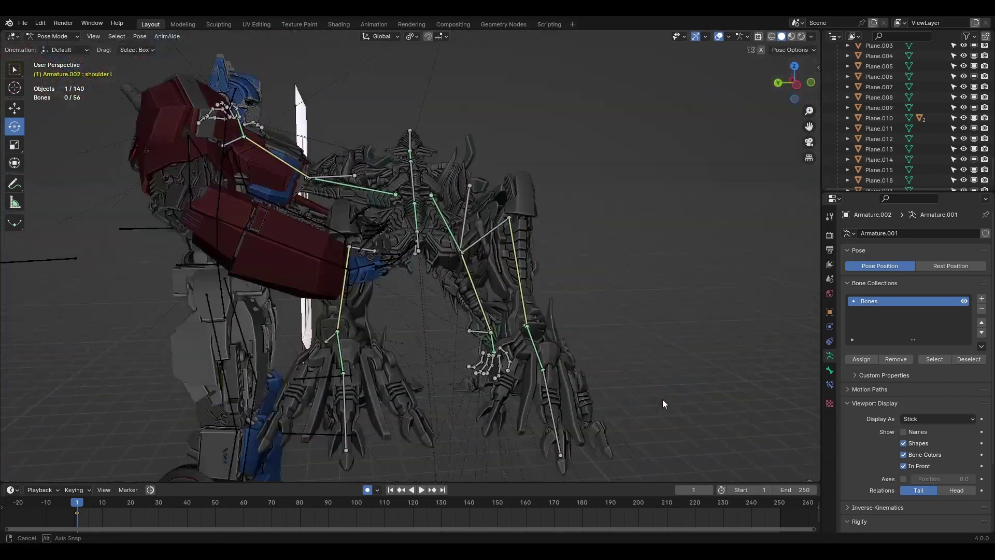
Rotate the creature's left leg bone to bend the knee
middle_click_drag(662, 403, 126, 102)
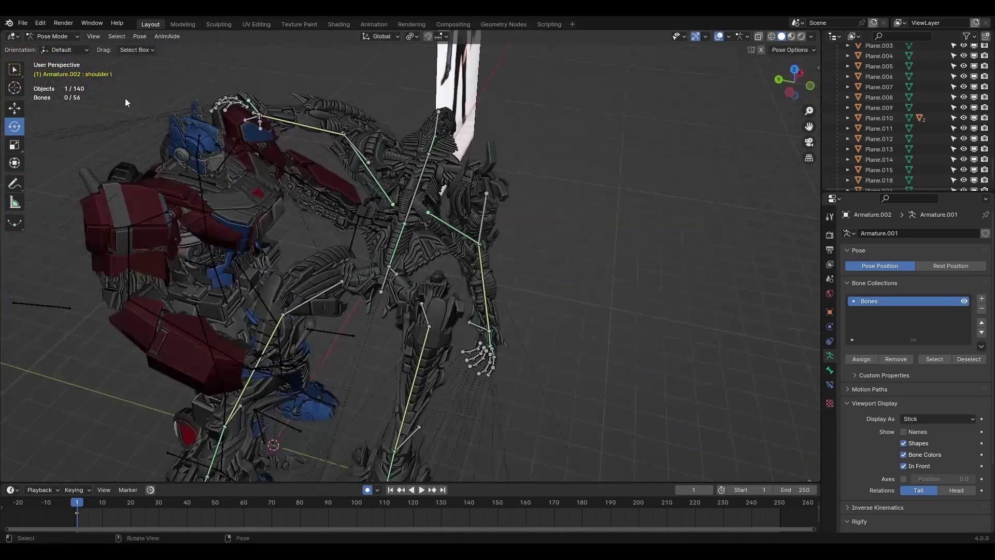
middle_click_drag(235, 359, 484, 359)
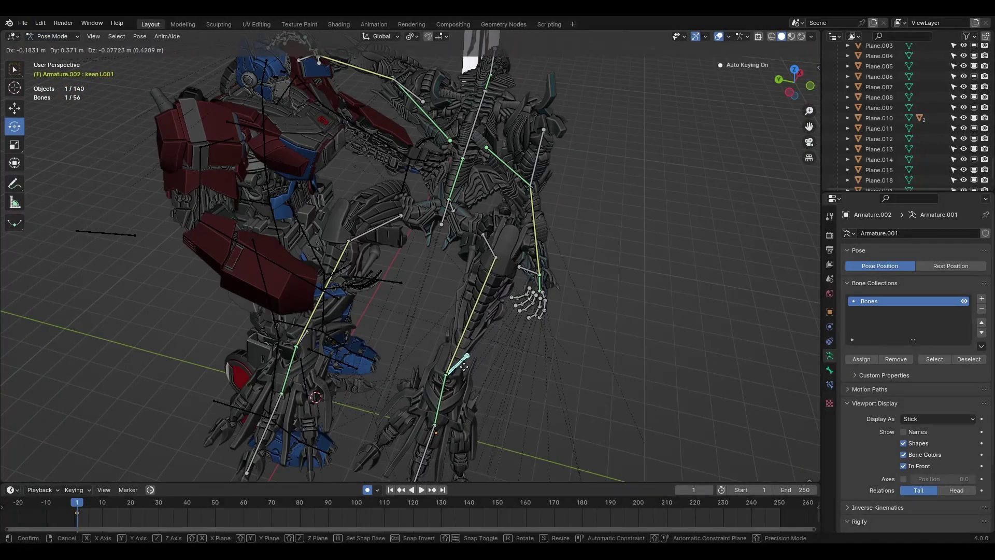
left_click(465, 367)
left_click(487, 251)
key("r")
key("r")
key("r")
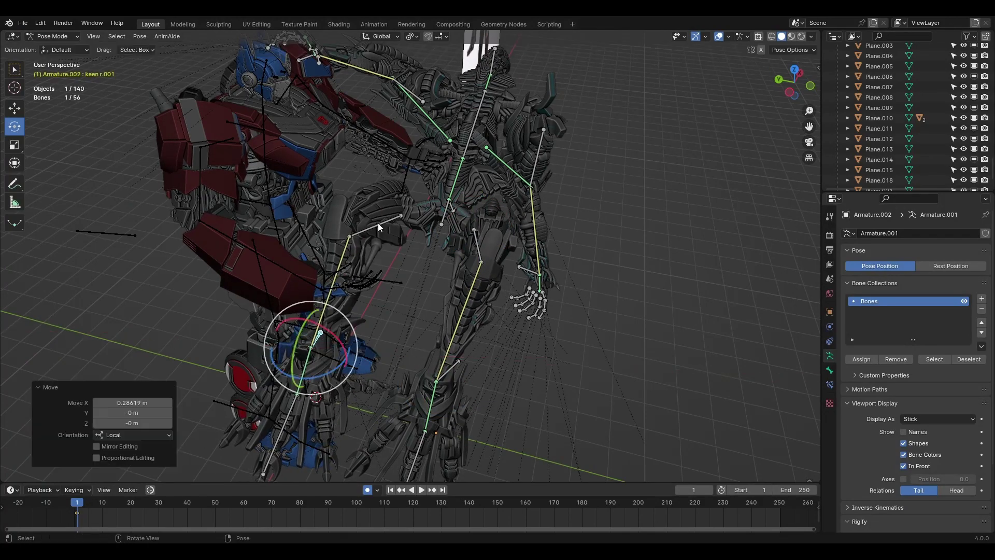
left_click(310, 337)
middle_click_drag(461, 290, 478, 257)
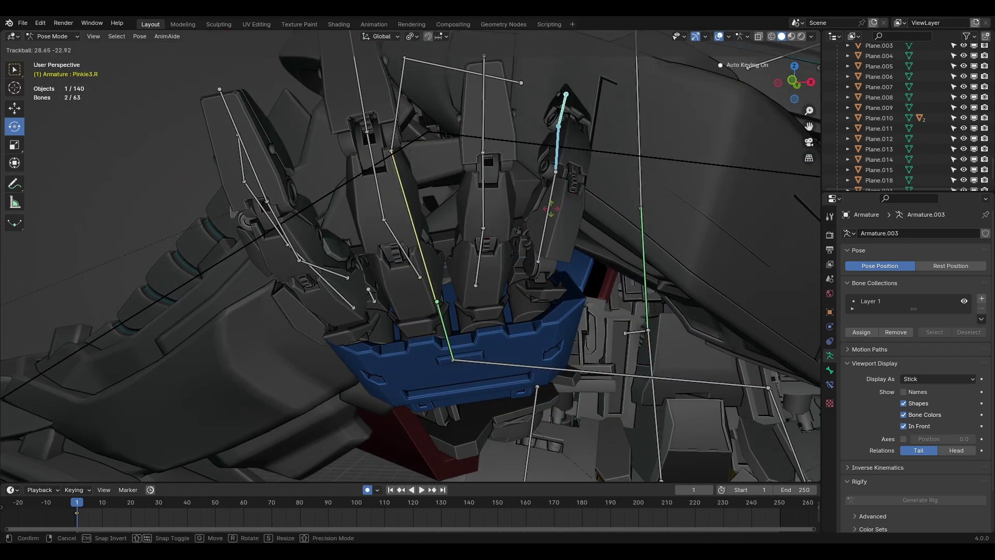
Circle-select five of Optimus's right finger bones and view the hand from the front
middle_click_drag(575, 233, 640, 285)
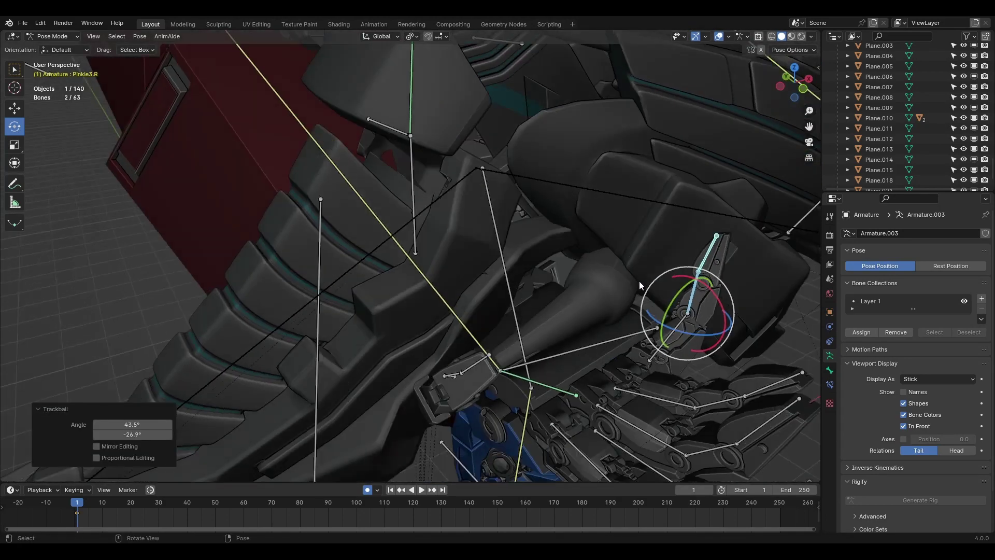
middle_click_drag(727, 407, 508, 359)
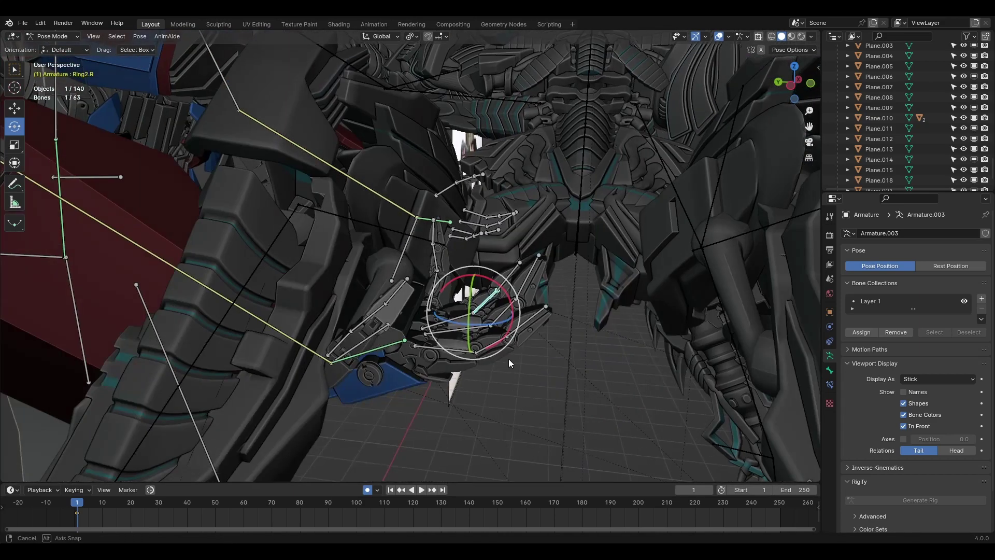
key("c")
left_click_drag(456, 316, 499, 268)
left_click_drag(394, 290, 388, 281)
middle_click_drag(387, 281, 673, 391)
key("KP_1")
Curl the selected fingers 45.3° and another finger bone -40.8° around local Z
key("r")
key("z")
key("z")
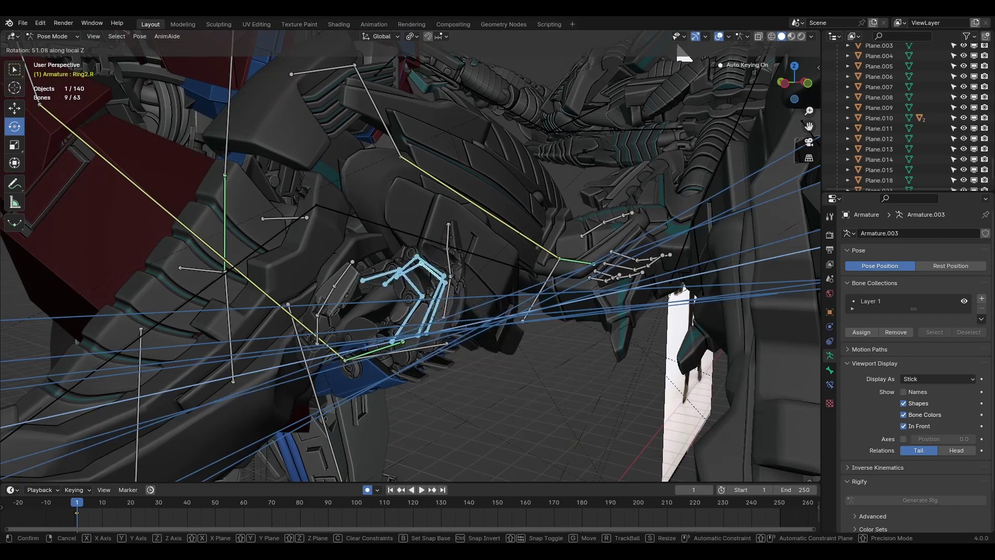
left_click(538, 325)
middle_click_drag(538, 325, 538, 325)
key("r")
key("z")
key("z")
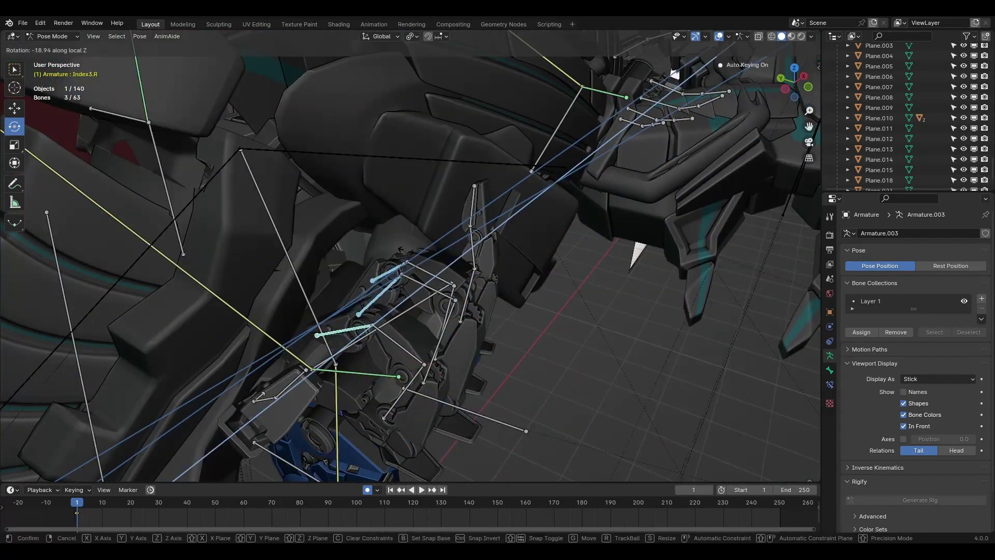
left_click(352, 449)
middle_click_drag(352, 449, 352, 449)
Bend the Ring2.R and Middle2.R finger bones with free rotation
key("r")
key("r")
middle_click_drag(523, 207, 509, 275)
scroll(509, 274, "up", 3)
left_click(498, 240)
key("r")
key("r")
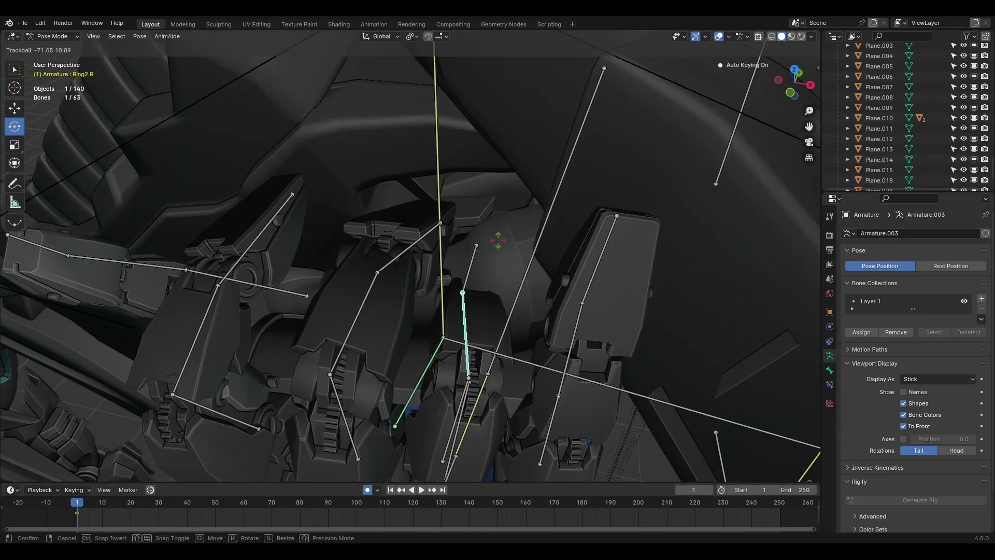
left_click(484, 214)
middle_click_drag(484, 215, 363, 311)
left_click(363, 311)
key("r")
middle_click_drag(447, 413, 501, 312)
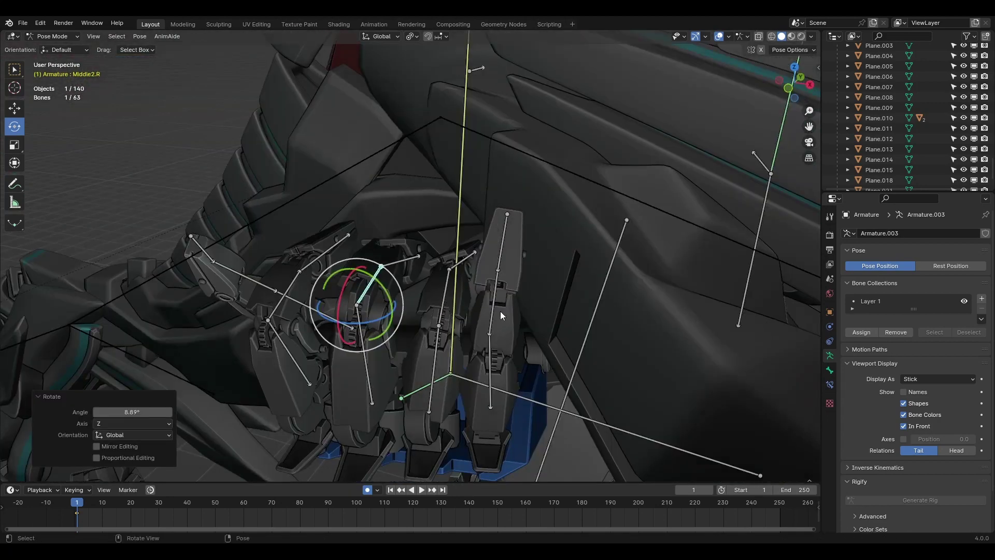
Bend the Thumb1.R bone and rotate the Index3.R bone by -64°
left_click(481, 253)
middle_click_drag(481, 253, 278, 356)
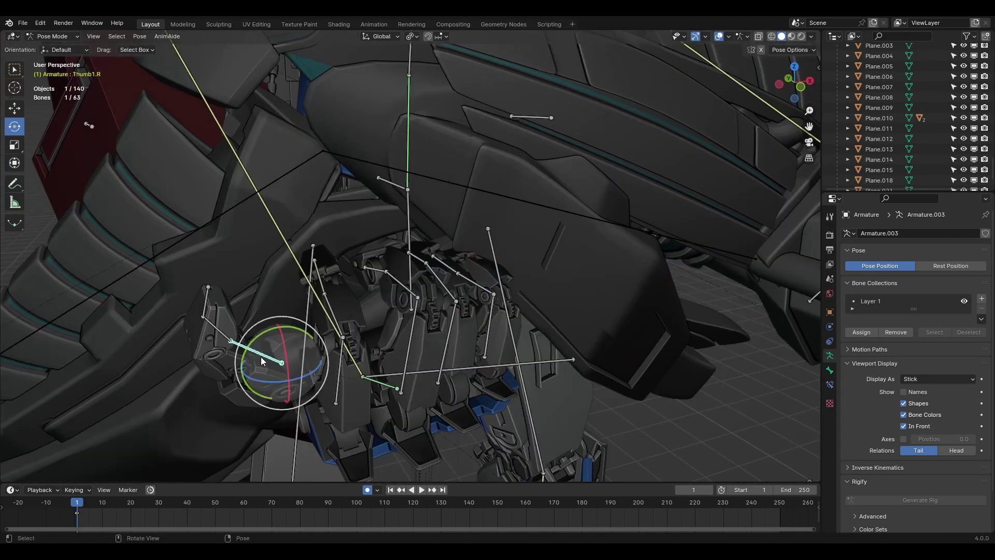
left_click(257, 368)
key("r")
key("r")
middle_click_drag(320, 250, 385, 290)
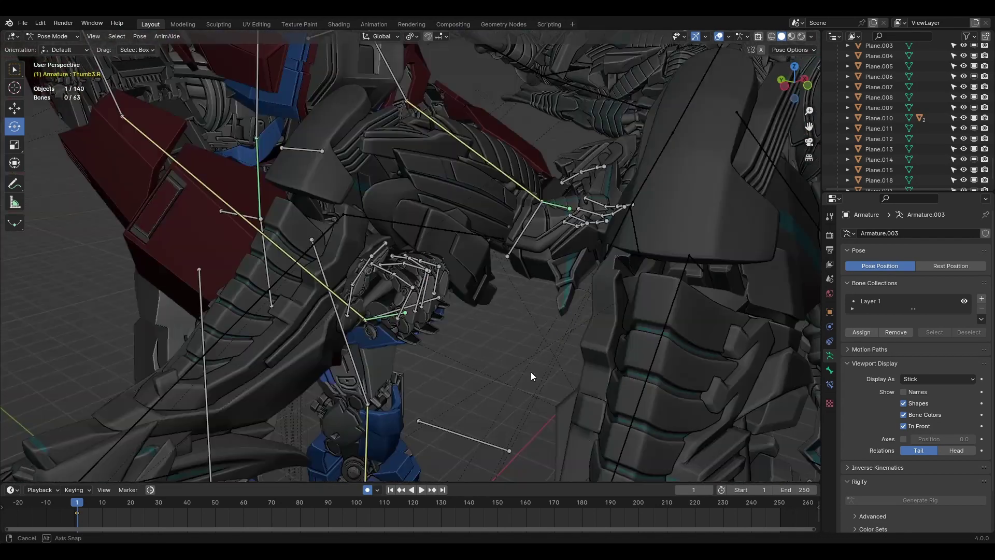
left_click(384, 290)
left_click(431, 255)
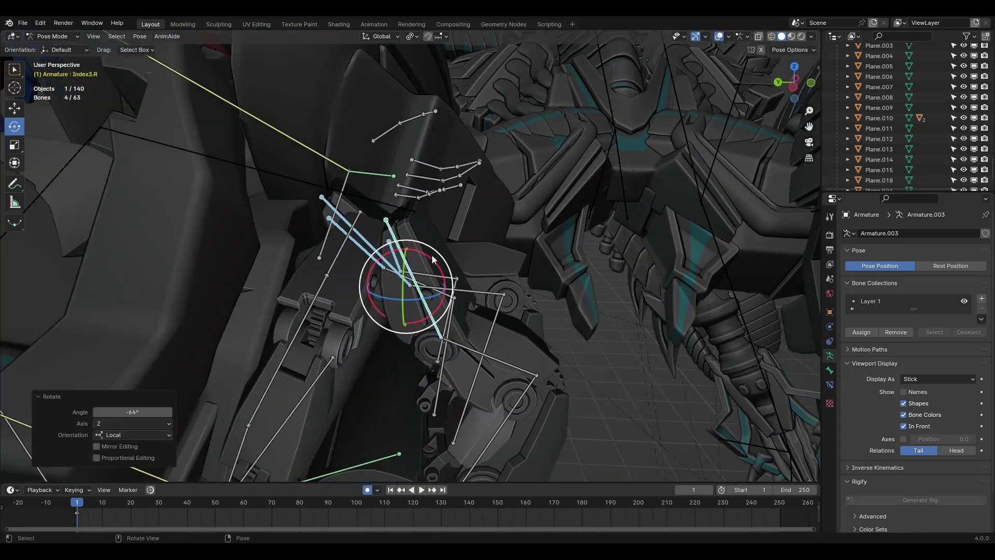
middle_click_drag(431, 255, 463, 226)
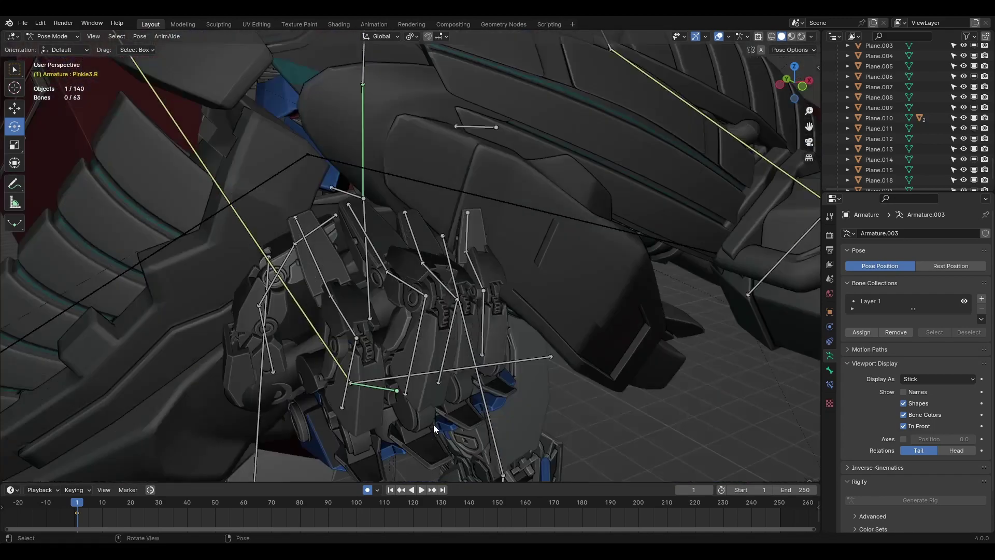
Curl twelve selected finger bones 27.5° around local Z, then adjust them freely
middle_click_drag(592, 256, 408, 296)
key("ctrl+l")
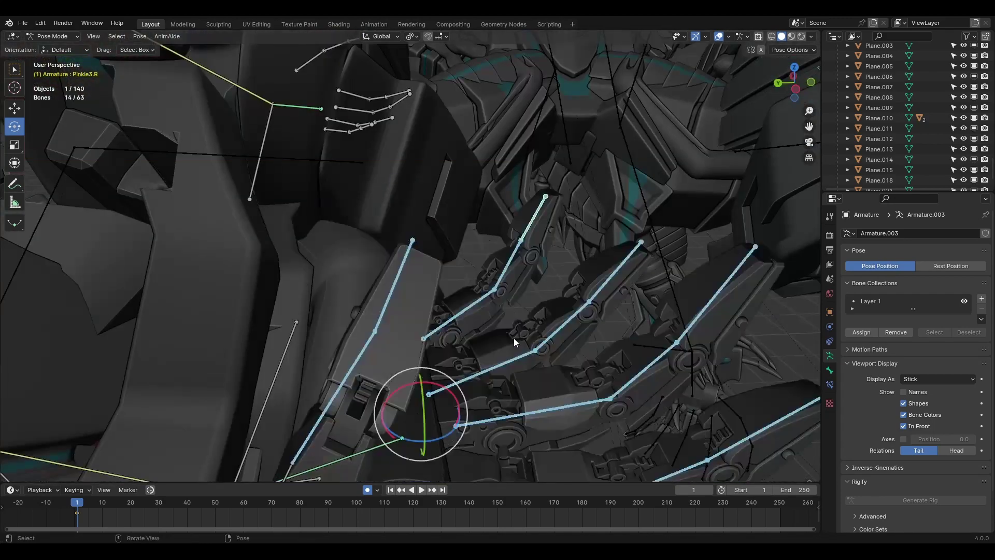
middle_click_drag(515, 338, 610, 445)
left_click_drag(611, 444, 464, 260)
key("r")
key("z")
key("z")
left_click(437, 287)
mouse_move(437, 287)
middle_mouse_down()
mouse_move(440, 359)
mouse_move(486, 293)
mouse_move(528, 346)
middle_mouse_up()
key("r")
key("r")
left_click(439, 359)
Rotate the Pinkie1.R bone to tuck the little finger under the creature
key("c")
key("Escape")
left_click(527, 346)
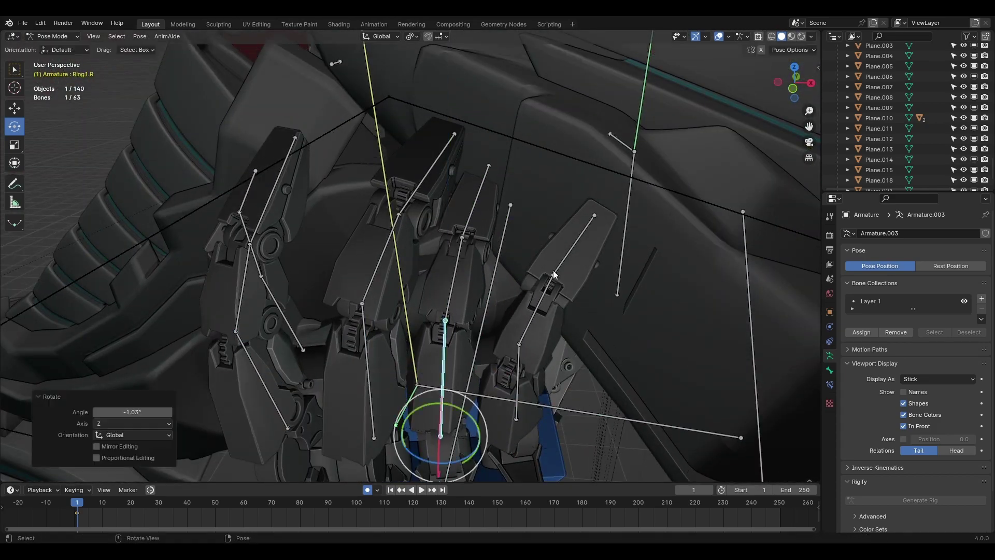
left_click(472, 224)
middle_click_drag(473, 224, 581, 233)
Move Optimus's left wrist bone about 0.419 m along Y
left_click(443, 350)
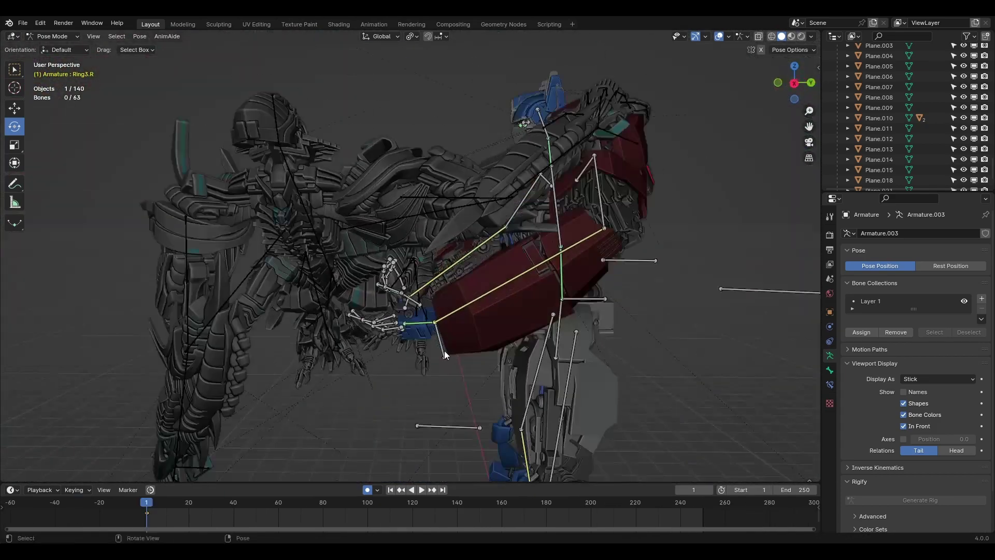
key("g")
mouse_move(366, 289)
middle_mouse_down()
mouse_move(466, 211)
mouse_move(425, 350)
mouse_move(451, 327)
mouse_move(638, 358)
middle_mouse_up()
key("y")
left_click(639, 358)
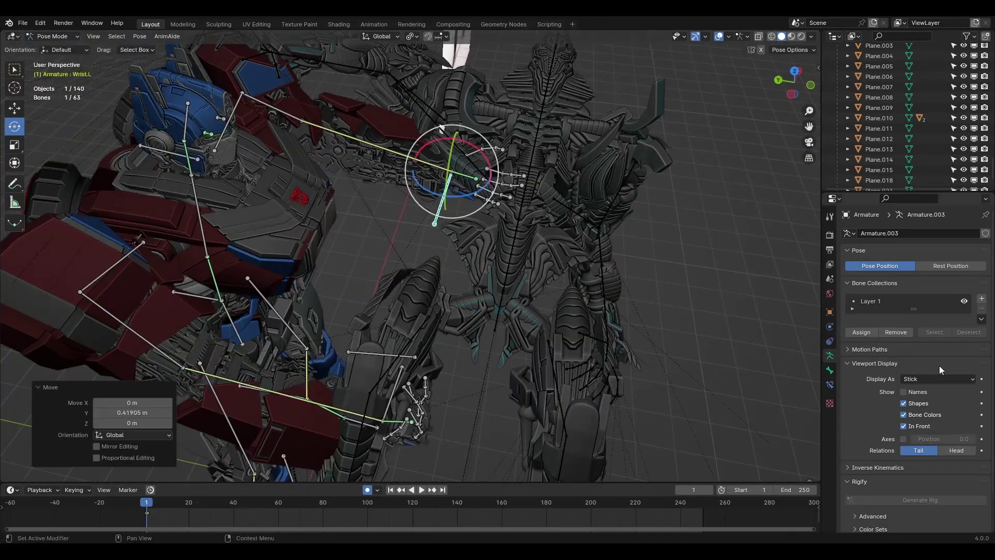
key("ctrl+z")
mouse_move(217, 93)
middle_mouse_down()
mouse_move(556, 277)
mouse_move(577, 265)
middle_mouse_up()
Put the creature's rig in Pose Mode and rotate a leg bone 22.2°
left_click(437, 393)
left_click(52, 36)
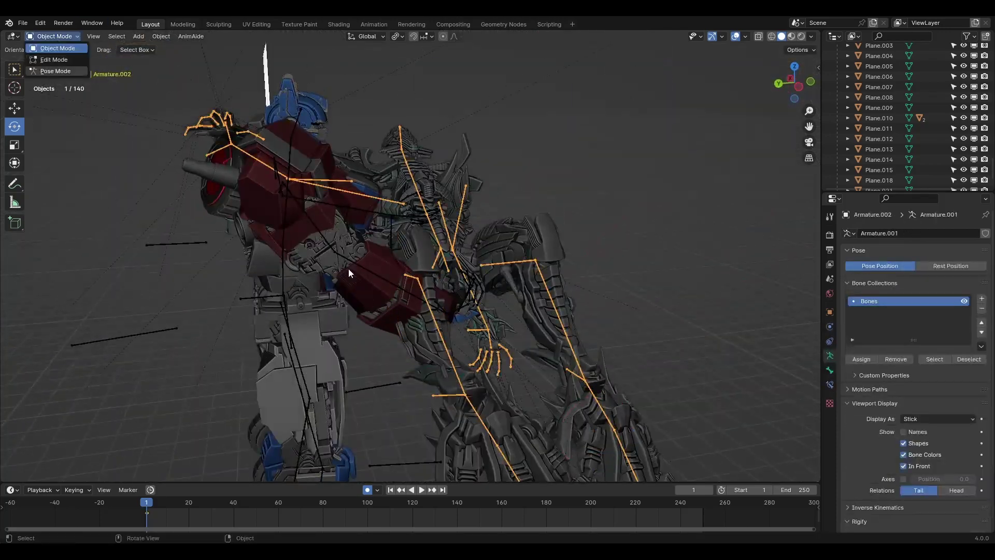
left_click(52, 67)
key("g")
key("r")
left_click(453, 351)
mouse_move(453, 351)
middle_mouse_down()
mouse_move(448, 315)
mouse_move(544, 363)
middle_mouse_up()
Reposition the keen r.001 knee bone and try moving another leg bone
left_click(644, 411)
key("r")
key("r")
left_click(644, 411)
middle_click_drag(645, 411, 450, 372)
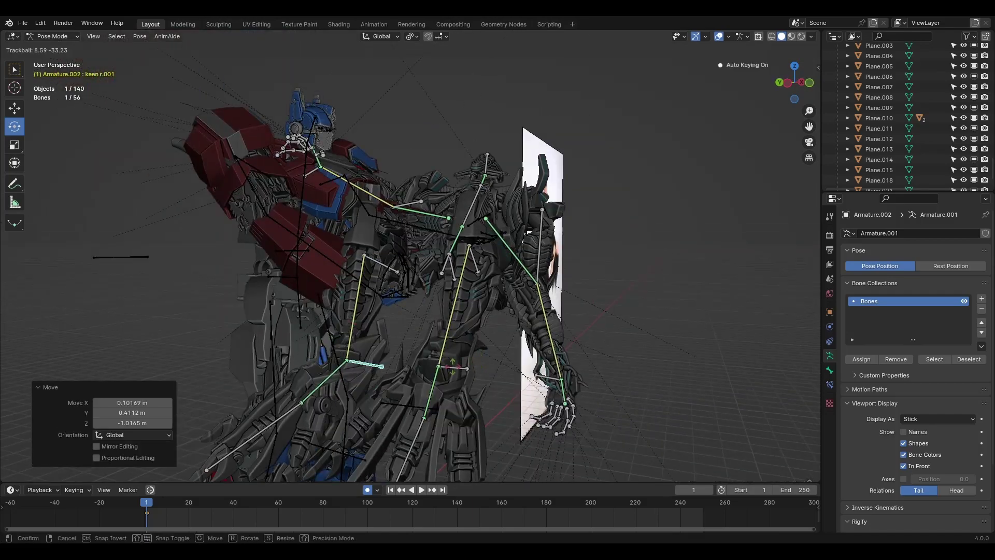
key("g")
mouse_move(581, 313)
middle_mouse_down()
mouse_move(535, 266)
mouse_move(499, 327)
mouse_move(438, 254)
mouse_move(389, 248)
mouse_move(635, 212)
mouse_move(663, 193)
mouse_move(628, 268)
middle_mouse_up()
left_click(358, 321)
key("g")
right_click(535, 266)
Tilt the creature's chest -9.47° around local X
left_click(438, 254)
left_click(635, 213)
key("r")
key("x")
key("x")
left_click(648, 223)
key("r")
key("r")
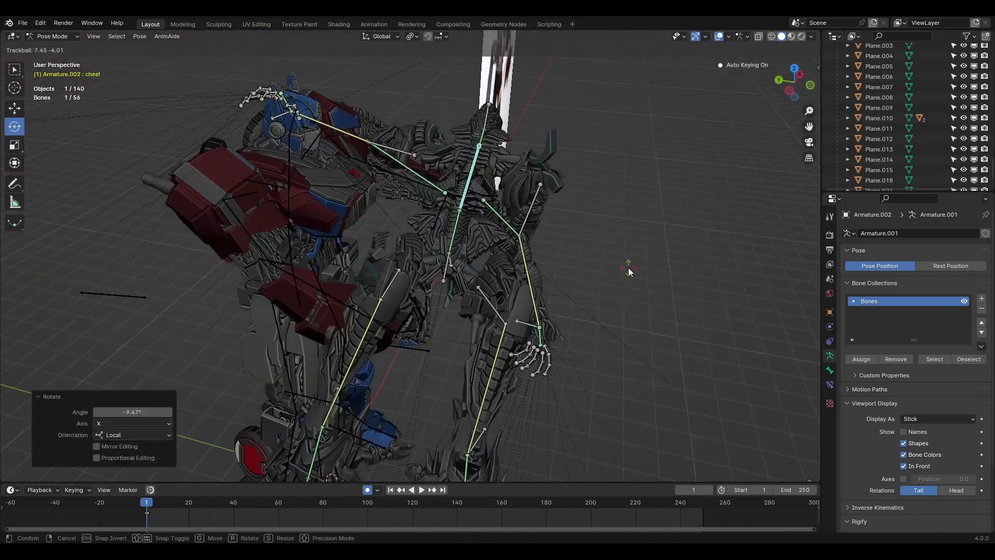
middle_click_drag(516, 208, 560, 248)
Rotate the creature's left shoulder bone
left_click(560, 249)
key("r")
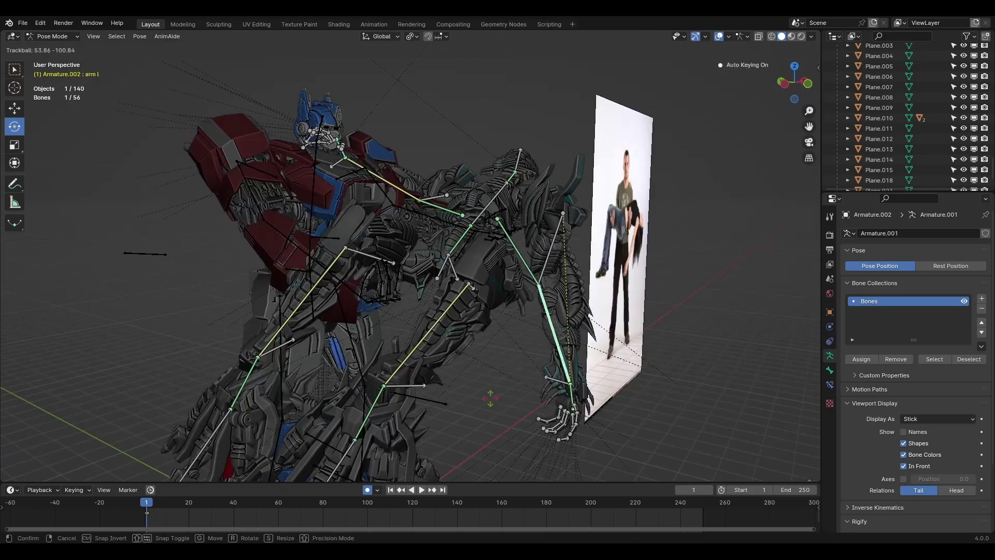
key("Return")
middle_click_drag(674, 282, 542, 373)
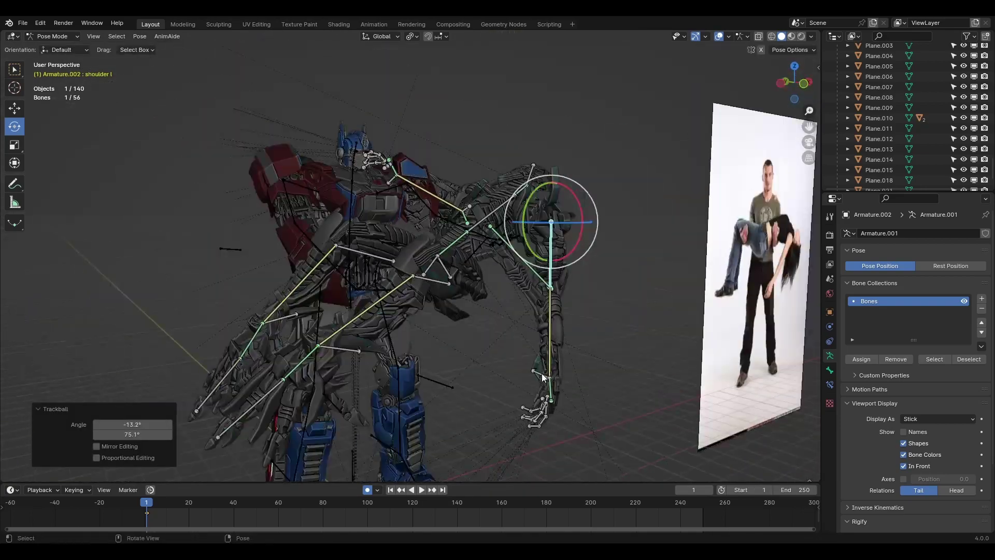
left_click(542, 373)
Move the arm L001 bone to reposition the creature's left hand, then reselect Optimus's armature
key("g")
left_click(470, 353)
mouse_move(470, 353)
middle_mouse_down()
mouse_move(456, 347)
mouse_move(545, 318)
middle_mouse_up()
key("g")
left_click(447, 344)
key("Return")
mouse_move(514, 285)
middle_mouse_down()
mouse_move(589, 245)
mouse_move(374, 206)
mouse_move(393, 260)
middle_mouse_up()
key("ctrl+Tab")
left_click(374, 206)
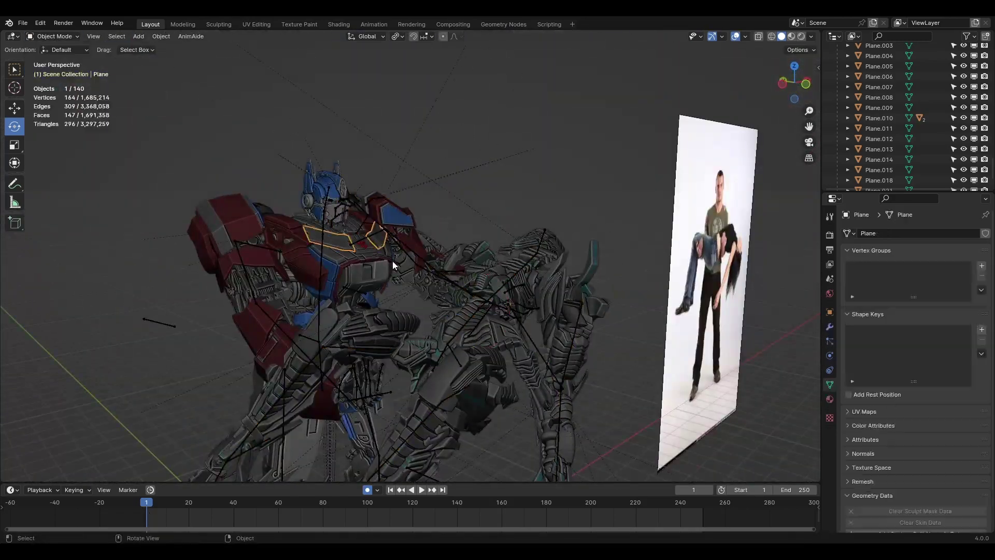
left_click(325, 280)
Pose Optimus's armature and circle-select the right hand's finger bones
middle_click_drag(325, 280, 430, 344)
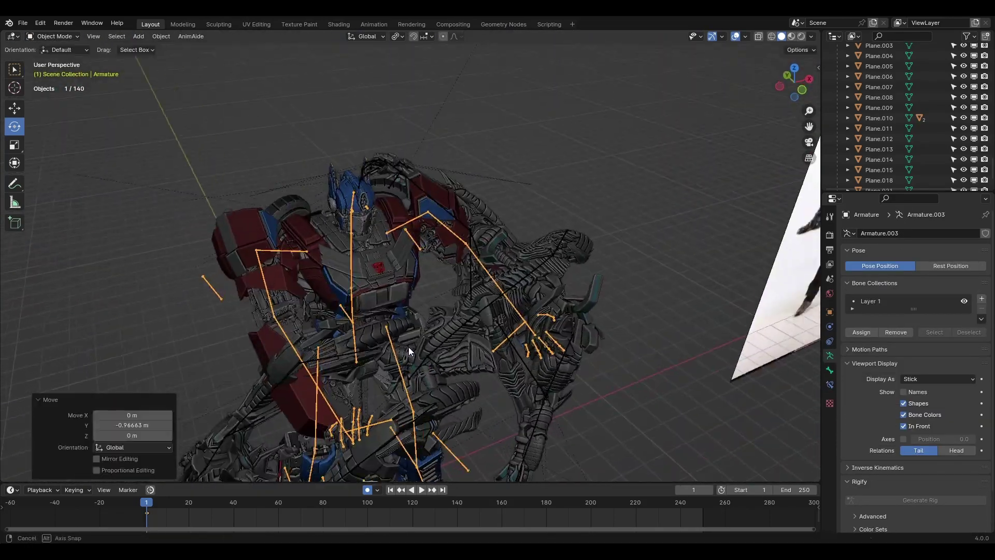
key("ctrl+Tab")
key("g")
mouse_move(522, 244)
middle_mouse_down()
mouse_move(459, 221)
mouse_move(314, 123)
mouse_move(444, 356)
middle_mouse_up()
left_click(459, 221)
key("ctrl+l")
key("alt+a")
key("c")
mouse_move(580, 316)
middle_mouse_down()
mouse_move(477, 241)
mouse_move(514, 300)
mouse_move(571, 284)
mouse_move(592, 318)
middle_mouse_up()
key("alt+a")
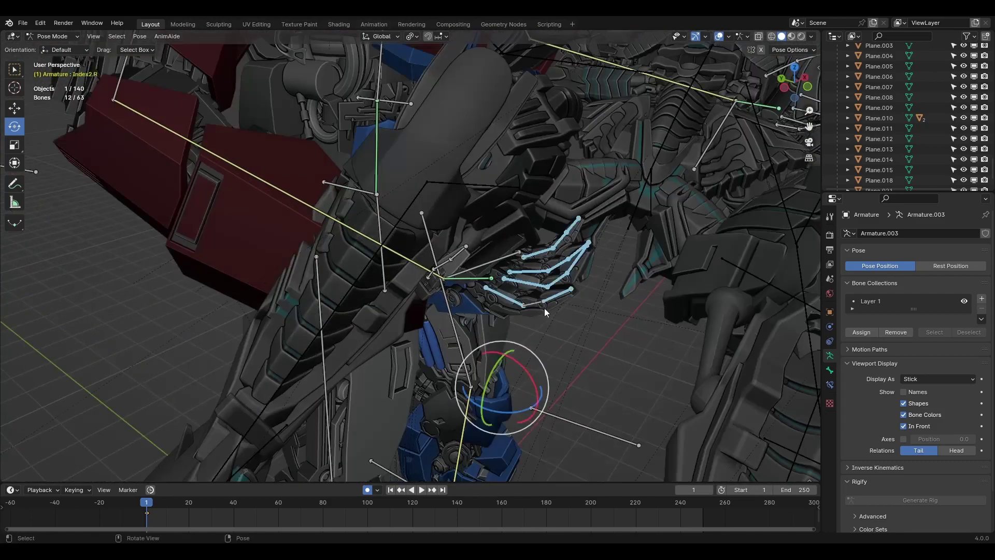
Curl the Index1.R bone further into the grip
left_click(626, 284)
middle_click_drag(626, 284, 467, 259)
left_click(376, 280)
key("r")
key("r")
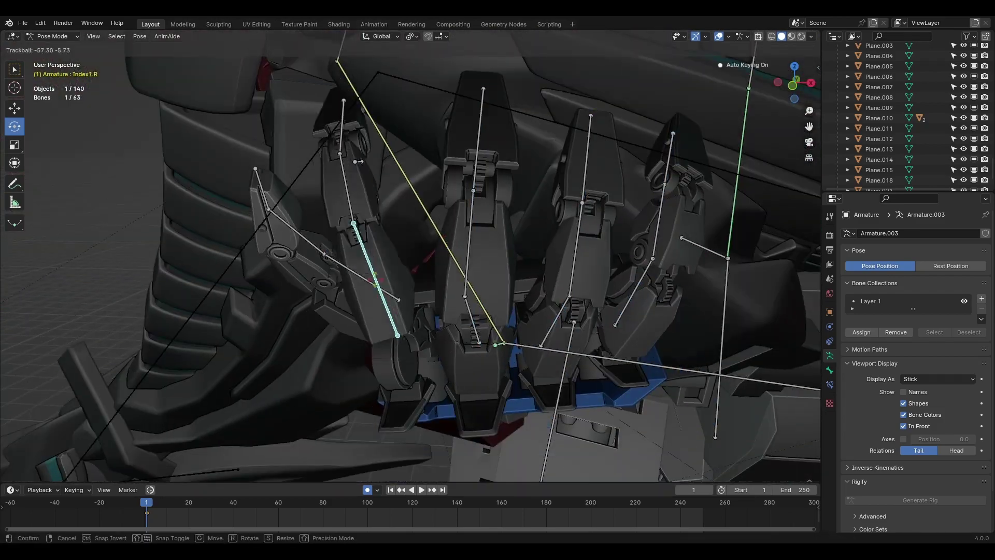
middle_click_drag(581, 188, 490, 311)
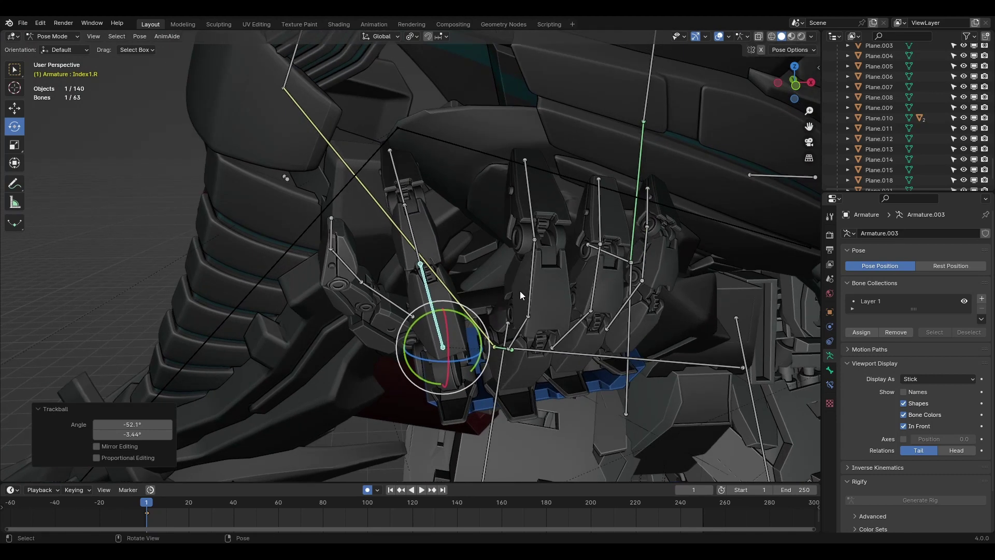
Rotate the thumb's base bone to close it around the creature
left_click(386, 298)
middle_click_drag(386, 298, 618, 377)
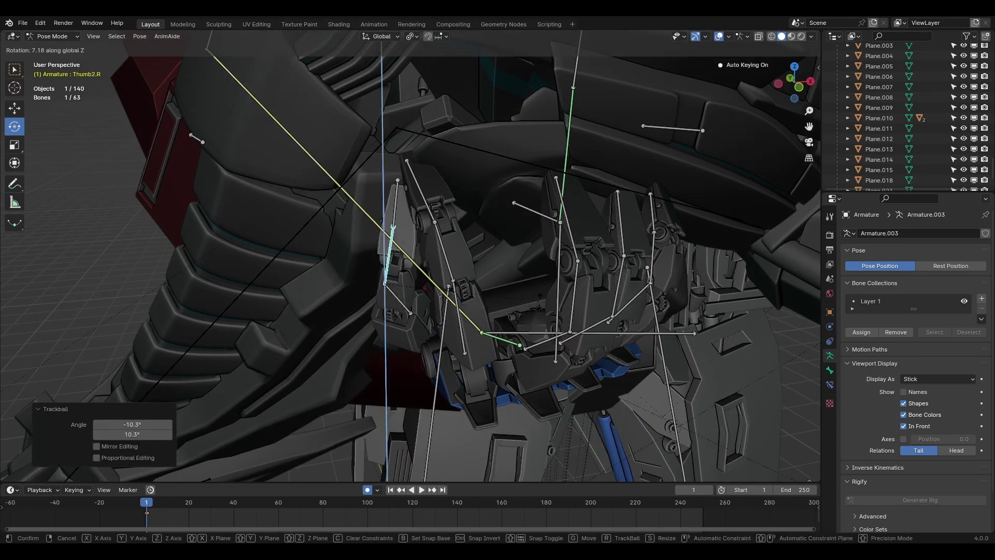
left_click(375, 203)
mouse_move(375, 202)
middle_mouse_down()
mouse_move(407, 232)
mouse_move(304, 287)
mouse_move(323, 333)
middle_mouse_up()
key("ctrl+Tab")
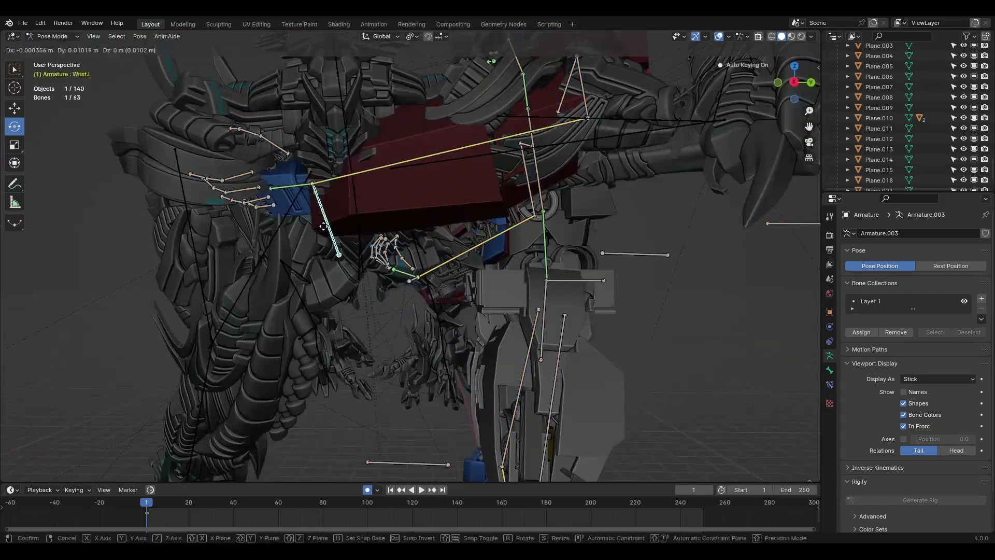
left_click(323, 226)
middle_click_drag(324, 226, 586, 154)
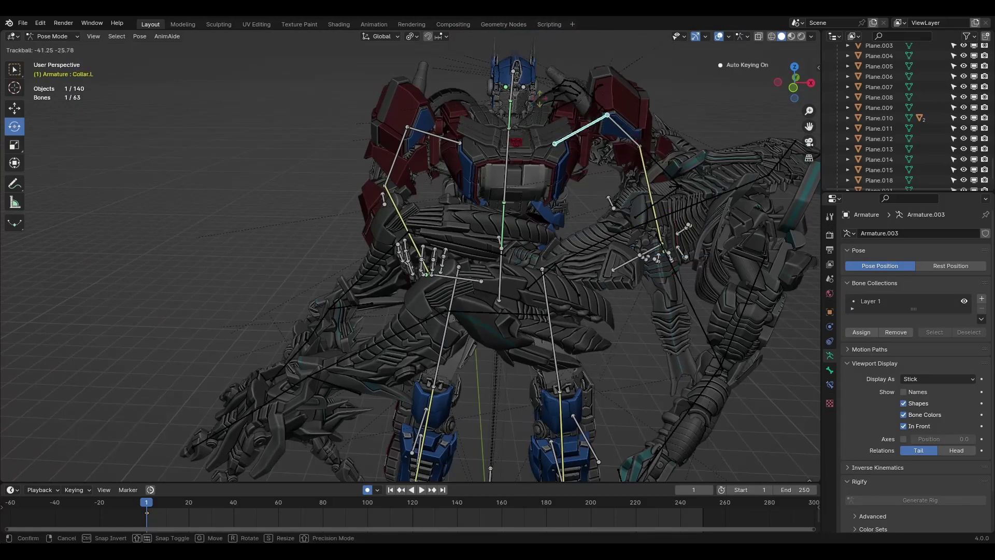
Move and rotate the left wrist bone so it holds the creature
left_click(470, 148)
mouse_move(469, 149)
middle_mouse_down()
mouse_move(421, 129)
mouse_move(540, 175)
middle_mouse_up()
key("g")
left_click(421, 129)
scroll(540, 176, "up", 5)
key("r")
key("r")
left_click(397, 281)
Select the right ankle bone and try an X-axis move, then cancel it
mouse_move(397, 281)
middle_mouse_down()
mouse_move(481, 325)
mouse_move(407, 275)
mouse_move(525, 245)
mouse_move(518, 236)
middle_mouse_up()
right_click(414, 271)
left_click(407, 274)
scroll(518, 236, "up", 5)
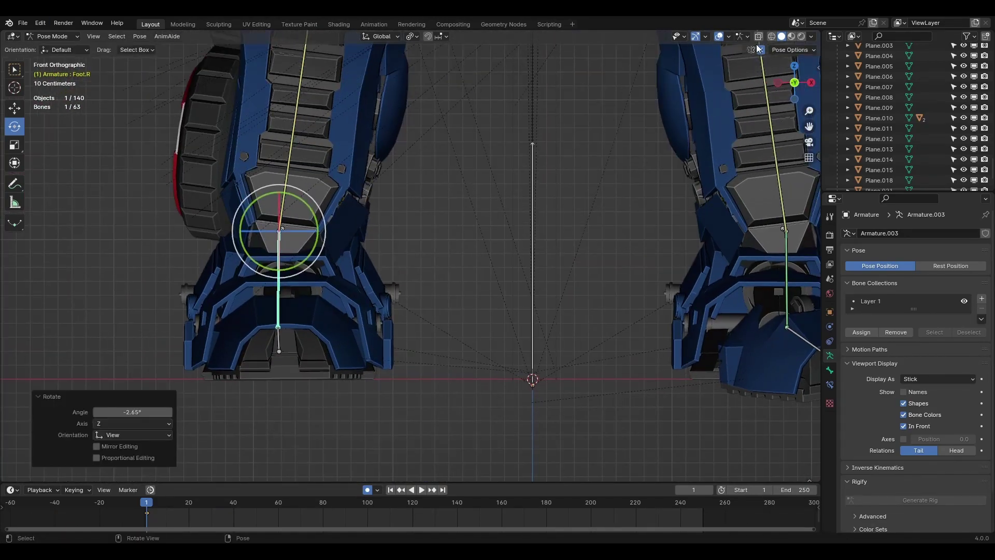
key("g")
key("x")
right_click(469, 324)
Rotate the right foot bone and slide the left ankle forward along Y
left_click(642, 320)
middle_click_drag(439, 331, 786, 71)
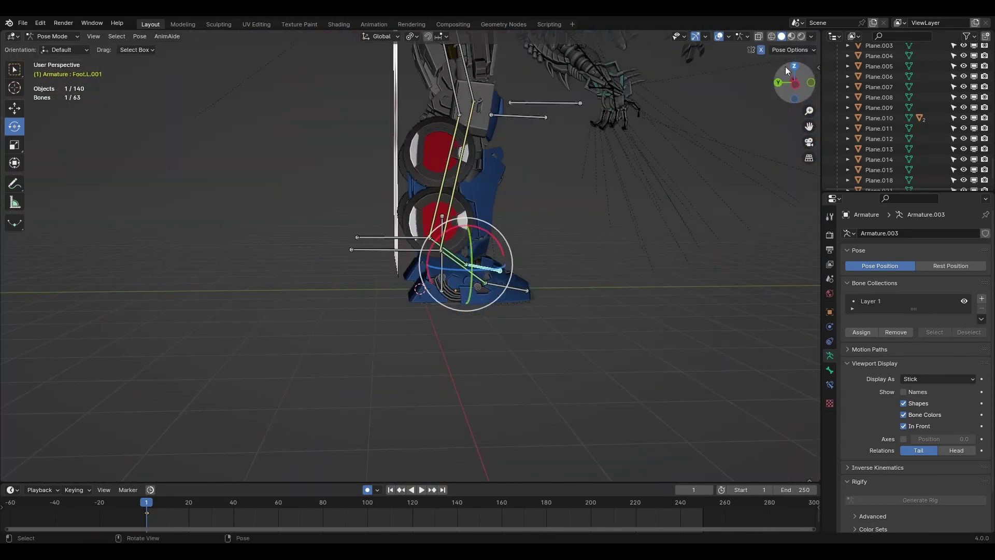
key("y")
left_click(409, 251)
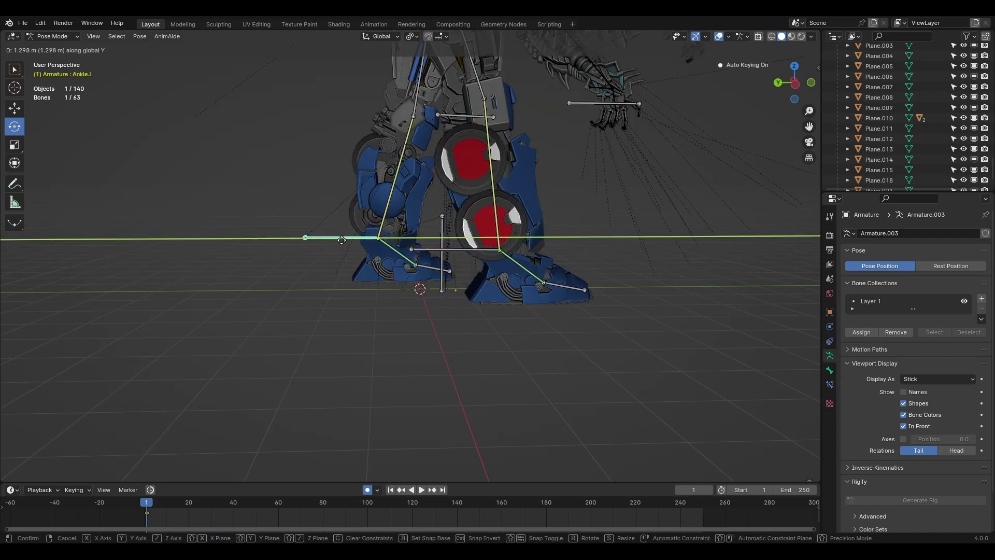
middle_click_drag(410, 251, 464, 234)
scroll(465, 234, "up", 2)
Tilt the pelvis bone with an X-axis-constrained rotation
left_click(409, 275)
key("r")
key("r")
key("Escape")
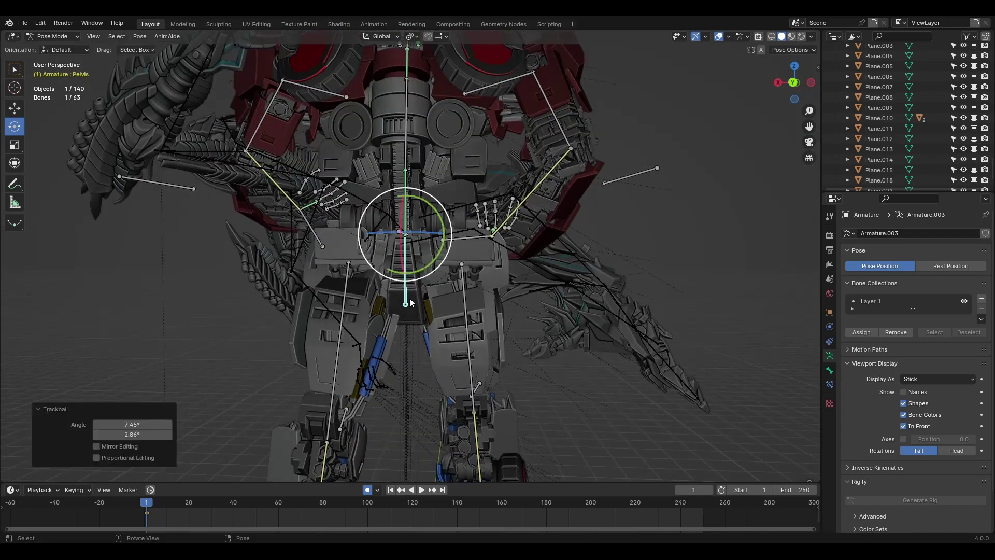
scroll(409, 298, "up", 2)
key("r")
key("x")
scroll(307, 226, "down", 4)
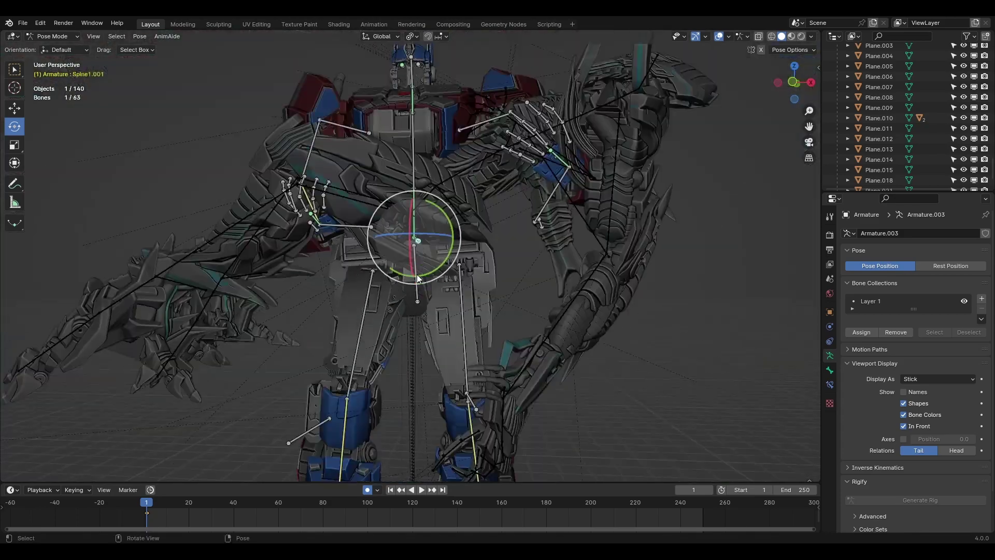
scroll(388, 238, "up", 5)
left_click(388, 238)
Rotate the Spine2 chest bone and the left eye bone
key("r")
key("r")
left_click(410, 57)
scroll(534, 214, "down", 3)
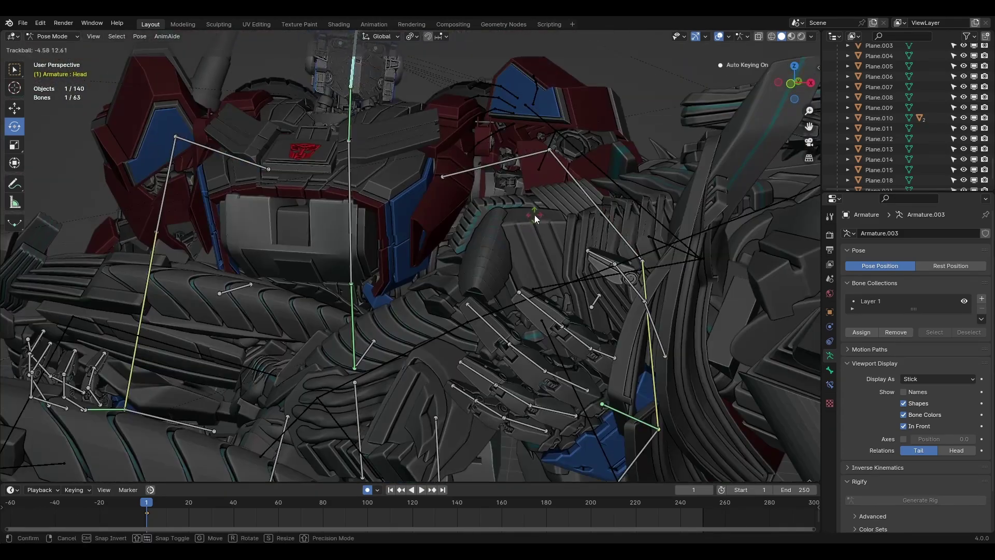
scroll(534, 214, "down", 2)
scroll(483, 228, "up", 6)
left_click(493, 233)
key("r")
key("r")
left_click(451, 244)
scroll(451, 243, "down", 3)
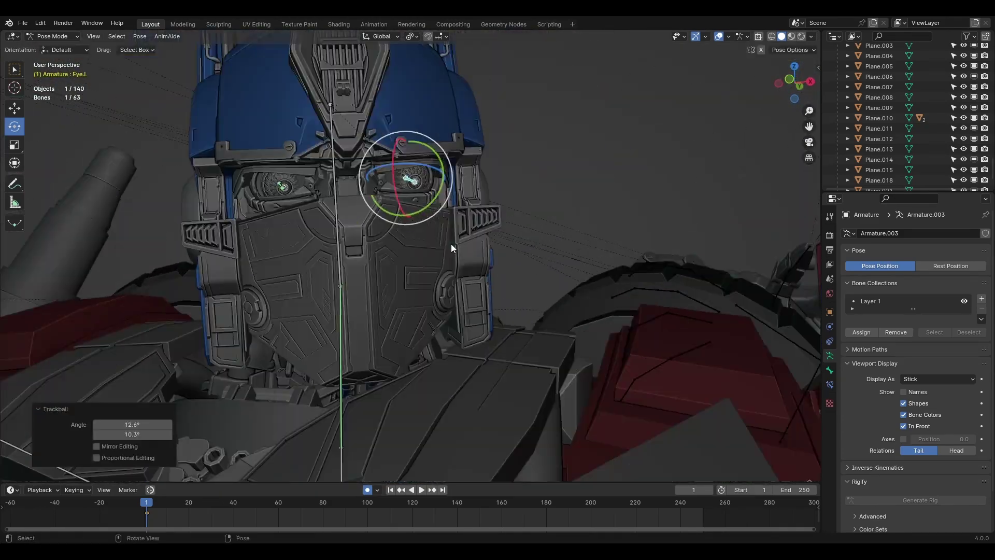
scroll(451, 244, "down", 4)
mouse_move(451, 243)
middle_mouse_down()
mouse_move(418, 328)
mouse_move(434, 341)
middle_mouse_up()
In side view, move the left ankle and rotate the left foot 10.3°
key("KP_3")
scroll(435, 341, "up", 5)
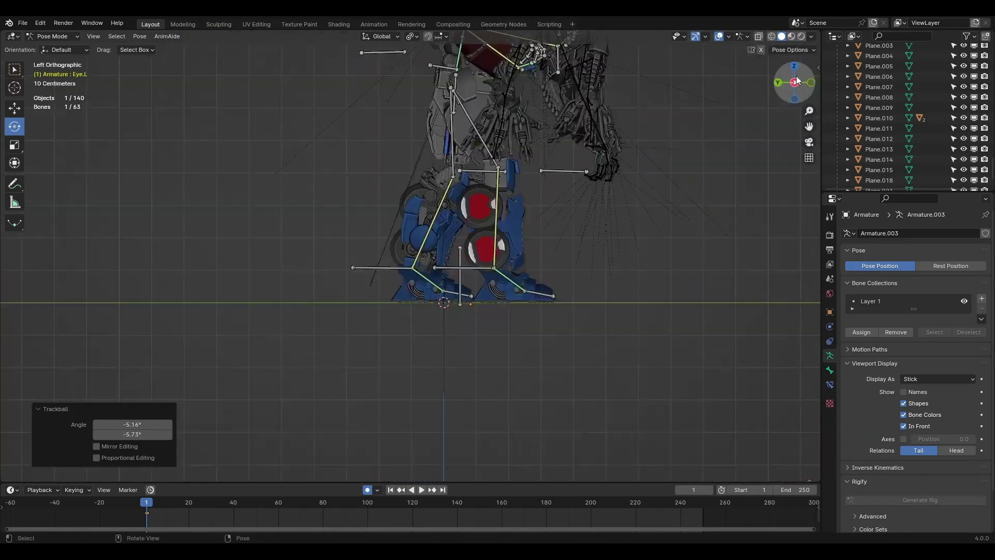
left_click(490, 299)
key("r")
key("g")
left_click(484, 292)
left_click(322, 329)
key("r")
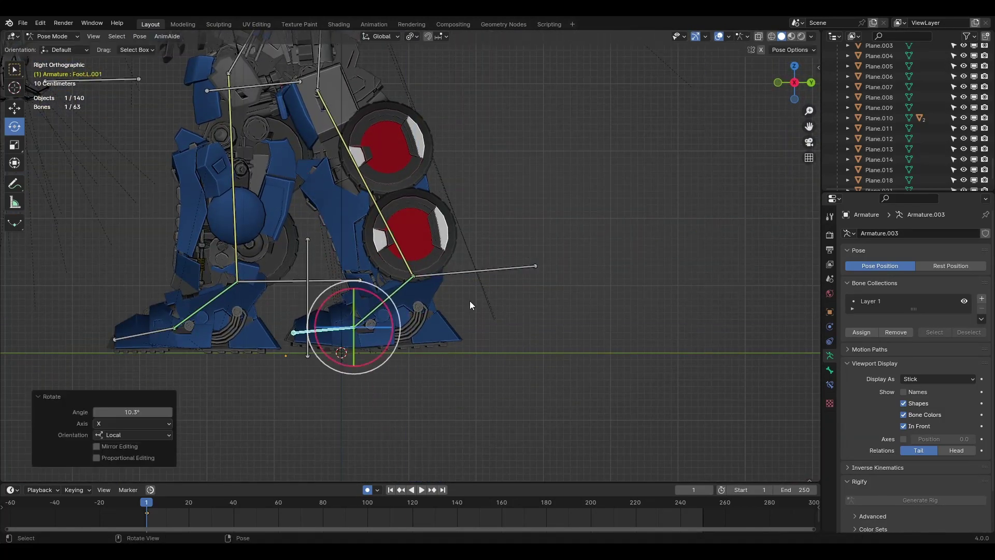
left_click(475, 271)
Raise the right ankle along Z and rotate it around X
key("g")
key("y")
scroll(466, 290, "up", 2)
left_click(356, 294)
key("g")
key("z")
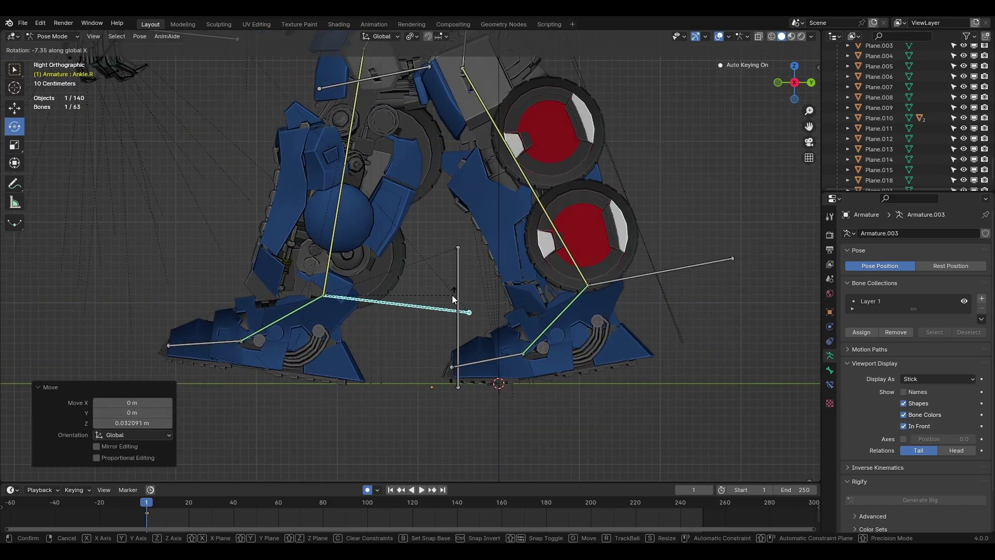
mouse_move(446, 290)
middle_mouse_down()
mouse_move(442, 263)
mouse_move(387, 313)
mouse_move(446, 280)
mouse_move(438, 353)
mouse_move(474, 341)
middle_mouse_up()
key("x")
left_click(447, 292)
Reposition the left ankle bone and select the left knee bone
scroll(499, 289, "down", 3)
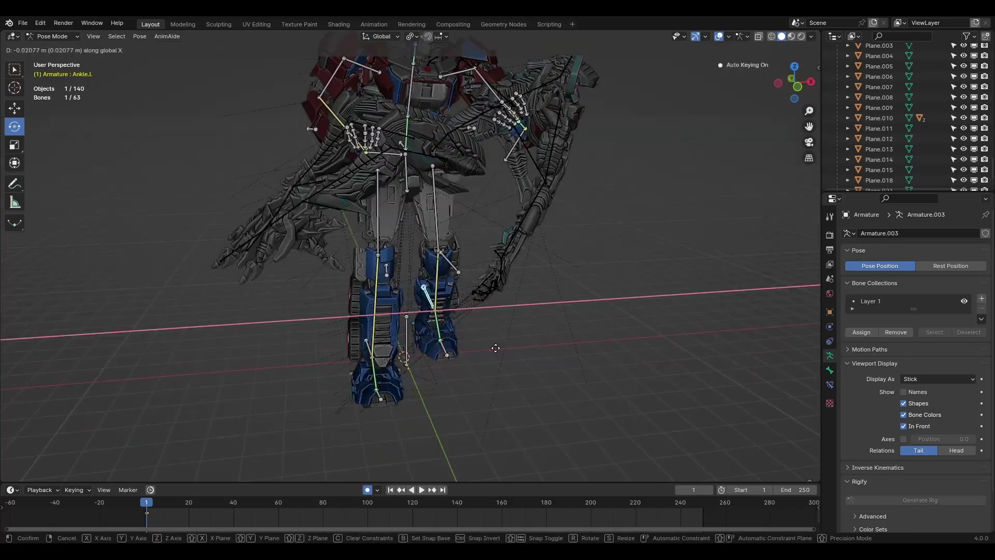
key("g")
left_click(474, 341)
left_click(378, 366, "shift")
Select the Spine2 chest bone, then rotate the head bone
mouse_move(422, 278)
middle_mouse_down()
mouse_move(297, 79)
mouse_move(372, 182)
mouse_move(468, 249)
mouse_move(362, 165)
mouse_move(185, 160)
middle_mouse_up()
left_click(372, 182)
left_click(362, 165)
scroll(384, 155, "up", 4)
left_click_drag(384, 155, 462, 275)
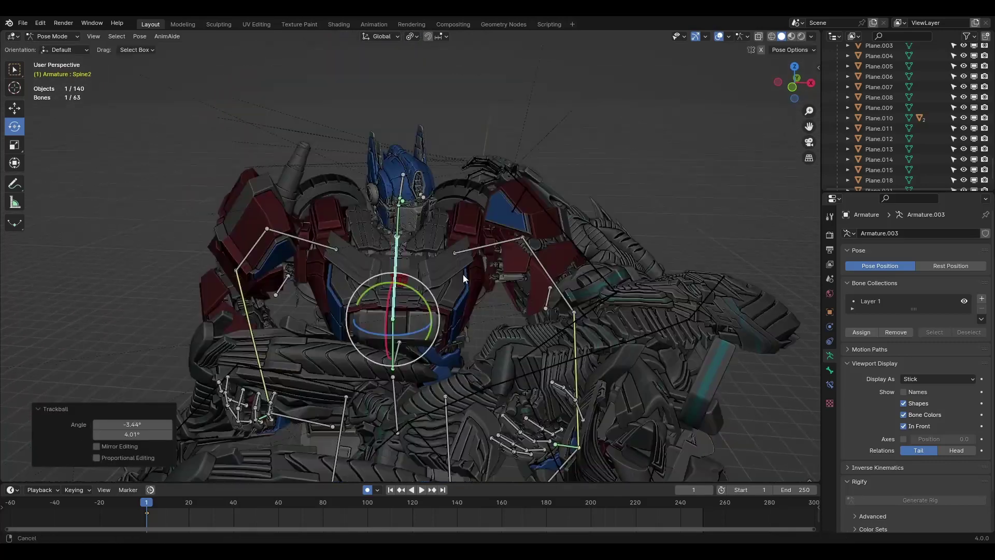
scroll(462, 275, "up", 4)
left_click(435, 155)
key("r")
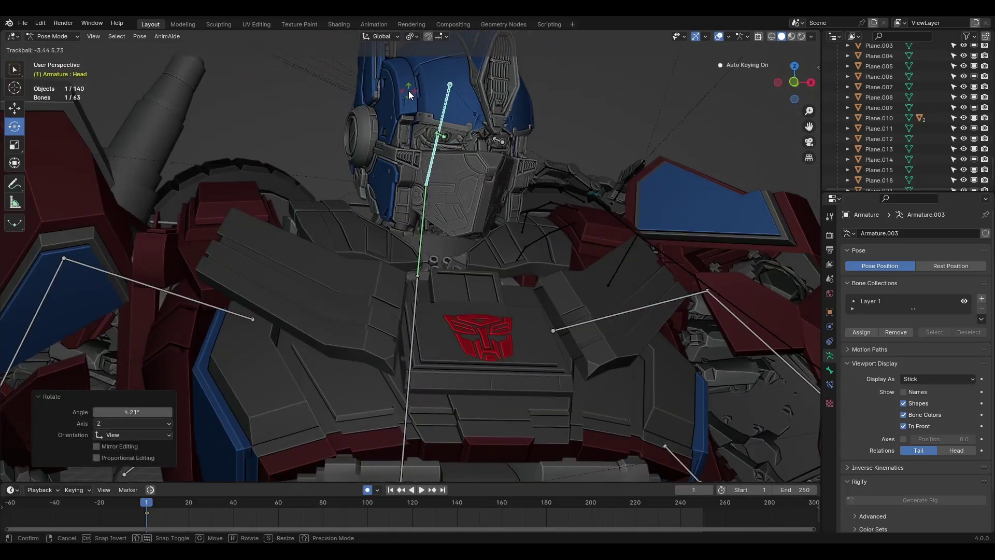
left_click(408, 91)
scroll(416, 277, "down", 4)
Trackball-rotate the head again with R R for a finer tilt
key("r")
key("r")
mouse_move(409, 263)
middle_mouse_down()
mouse_move(372, 256)
mouse_move(290, 296)
middle_mouse_up()
scroll(372, 256, "up", 3)
key("r")
key("r")
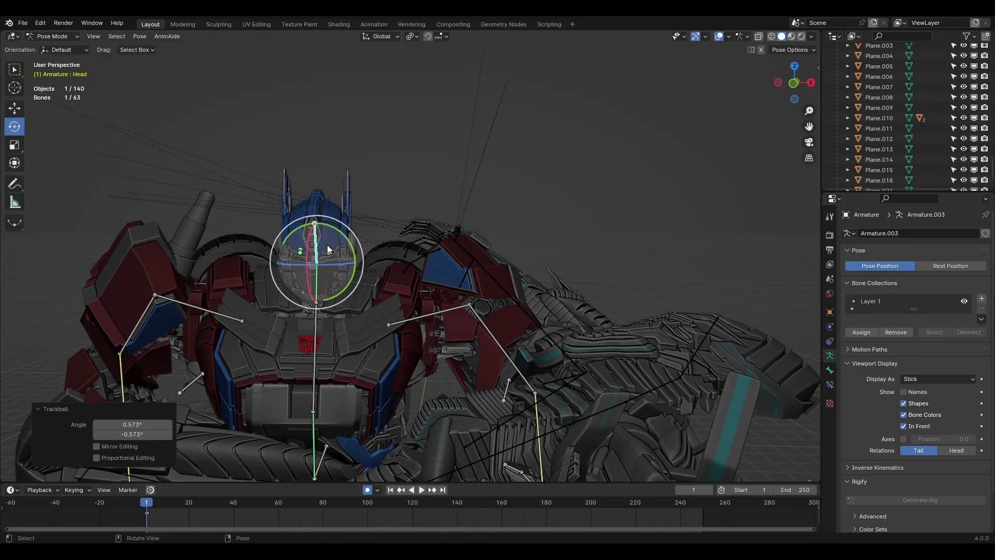
scroll(440, 288, "up", 3)
scroll(440, 288, "up", 3)
Rotate the left eye bone to aim its gaze
left_click(395, 151)
key("r")
key("r")
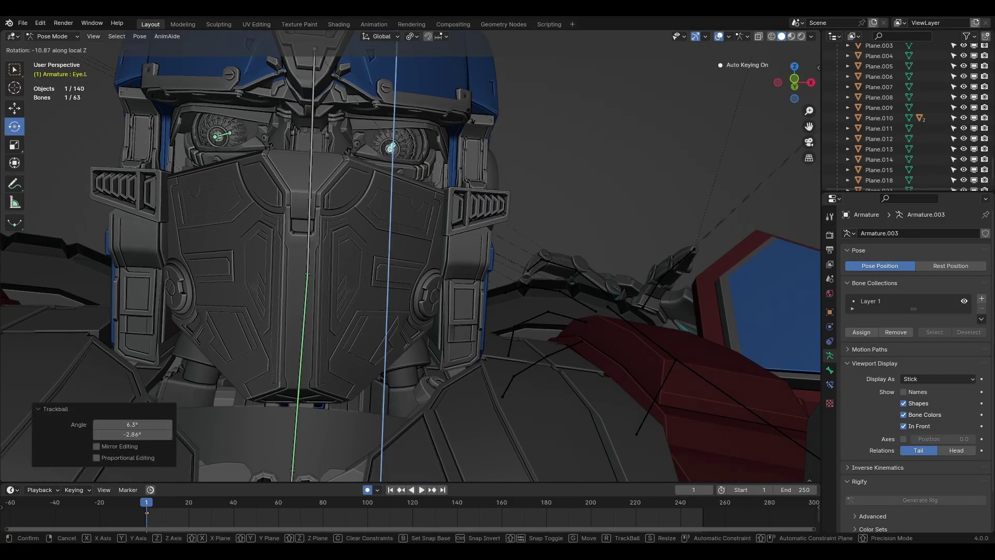
left_click(362, 259)
scroll(362, 259, "down", 4)
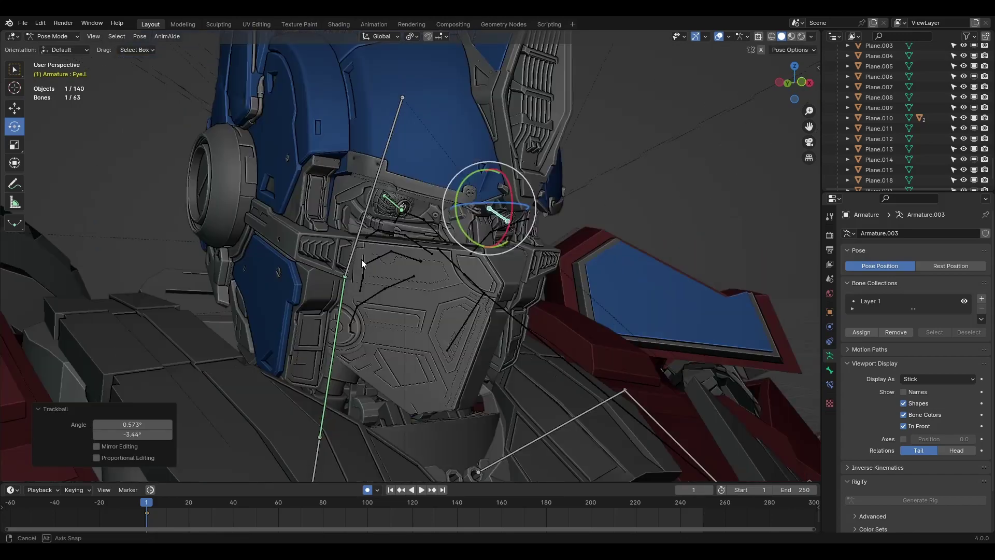
middle_click_drag(362, 259, 366, 269)
Switch from Pose Mode back to Object Mode
key("r")
key("r")
left_click(366, 270)
left_click(52, 37)
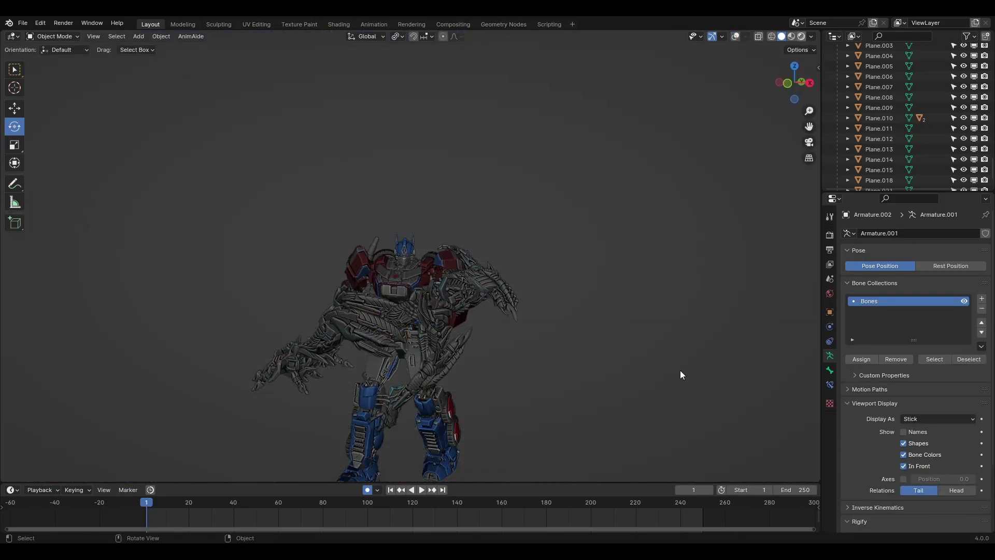
Set viewport shading to Rendered and bring the robot's chest into view
left_click(802, 36)
scroll(555, 269, "up", 5)
scroll(537, 298, "up", 3)
middle_click_drag(537, 297, 307, 251, "shift")
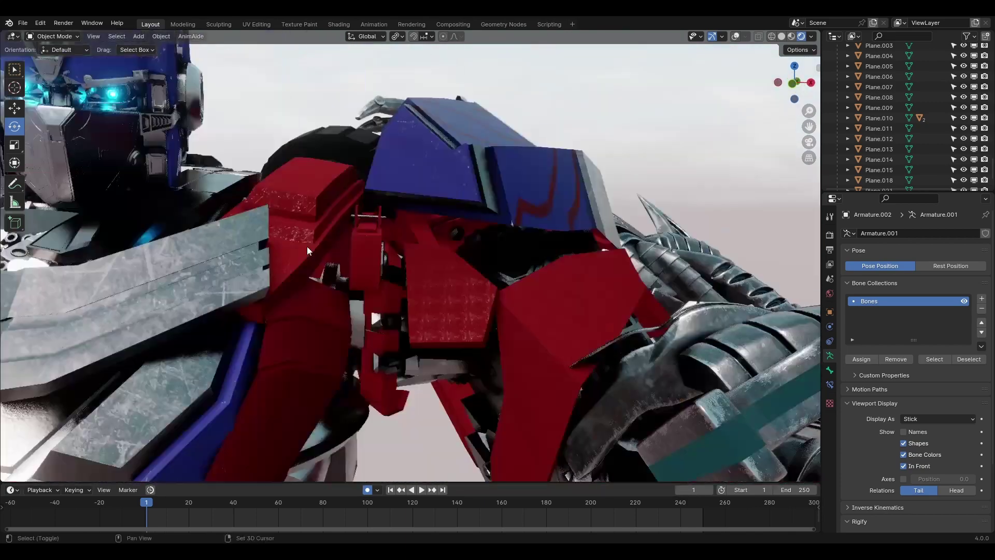
Unwrap the red chest piece Plane.011 with Smart UV Project
left_click(307, 251)
key("Tab")
scroll(480, 366, "up", 2)
key("u")
left_click(482, 248)
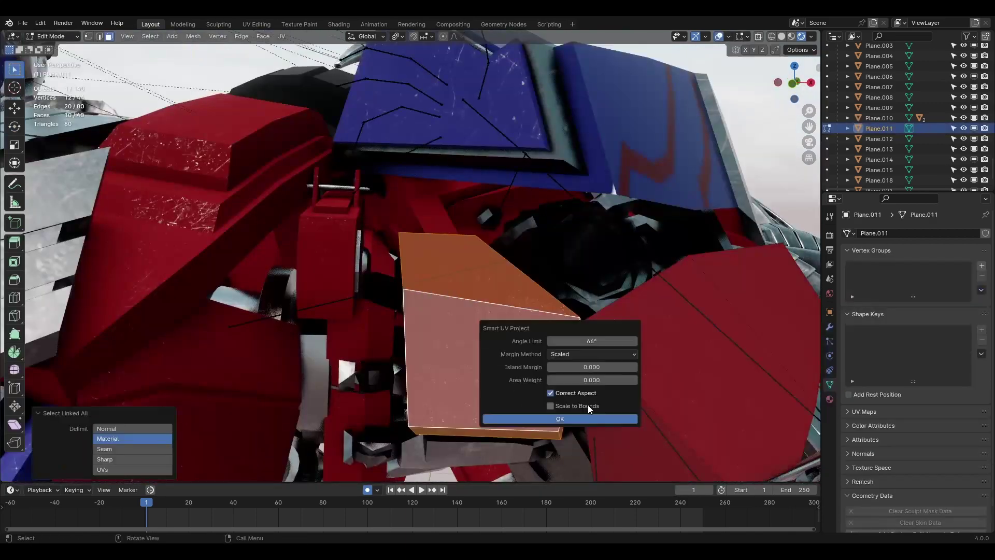
left_click(580, 407)
View the chest in the UV Editing workspace and return to Object Mode
left_click(257, 25)
scroll(107, 164, "down", 3)
mouse_move(108, 164)
middle_mouse_down()
mouse_move(466, 259)
mouse_move(500, 279)
middle_mouse_up()
key("Tab")
Select all connected faces of Plane.007 in Edit Mode
scroll(500, 278, "up", 5)
left_click(419, 164)
key("Tab")
key("ctrl+l")
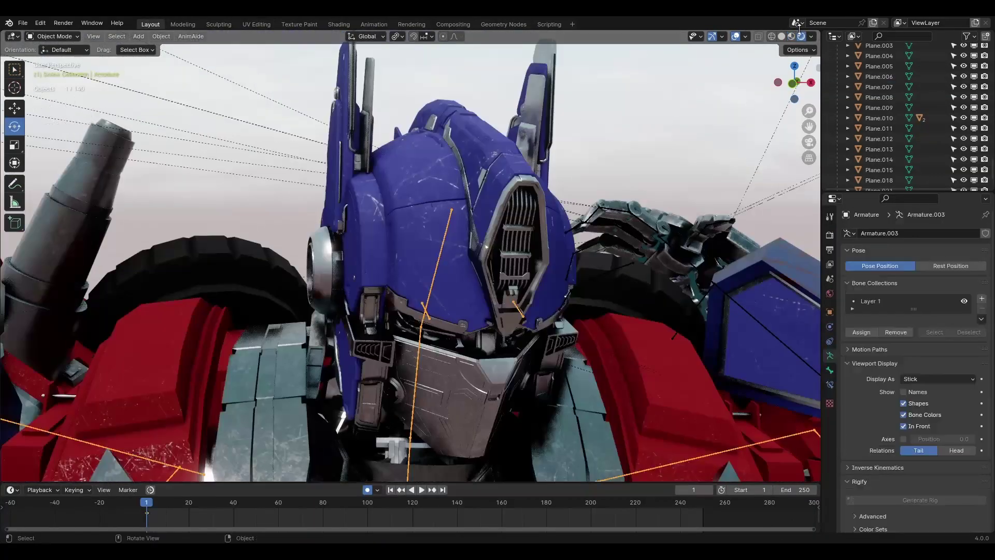
Enter Pose Mode and rotate the upper spine and pelvis bones to tilt the torso
key("ctrl+Tab")
key("r")
key("r")
left_click(396, 222)
scroll(414, 260, "down", 5)
key("r")
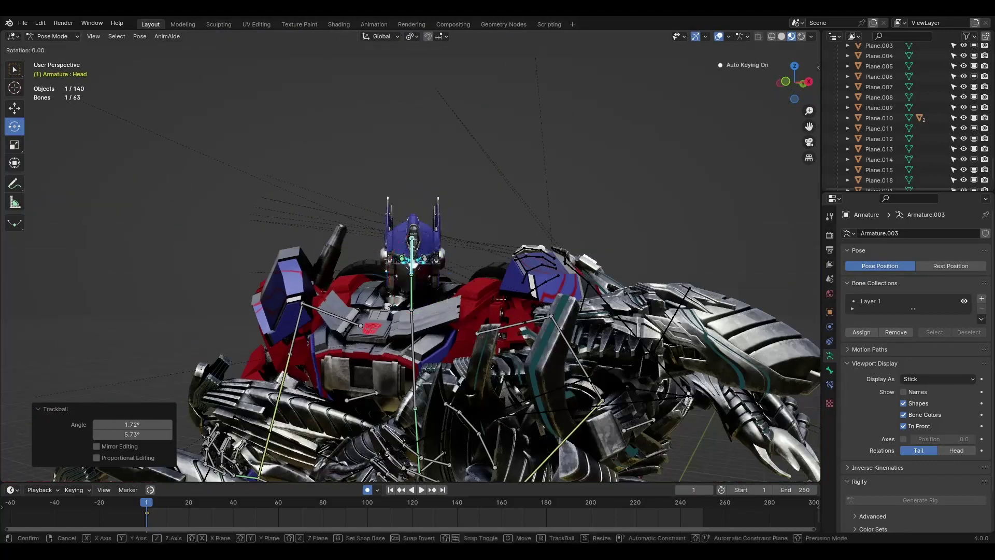
middle_click_drag(396, 223, 400, 249)
left_click(400, 249)
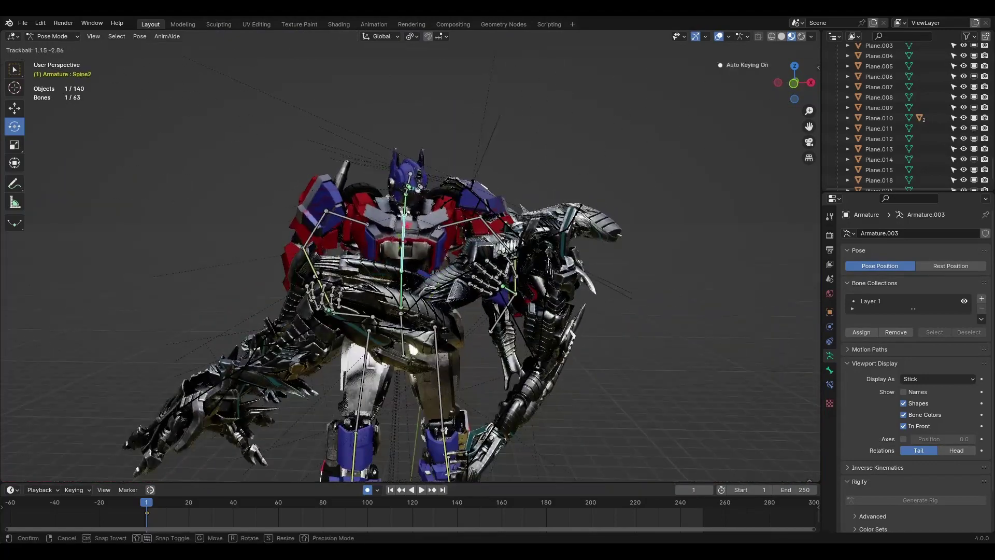
left_click(437, 240)
scroll(437, 240, "up", 4)
left_click(458, 287)
scroll(459, 287, "down", 4)
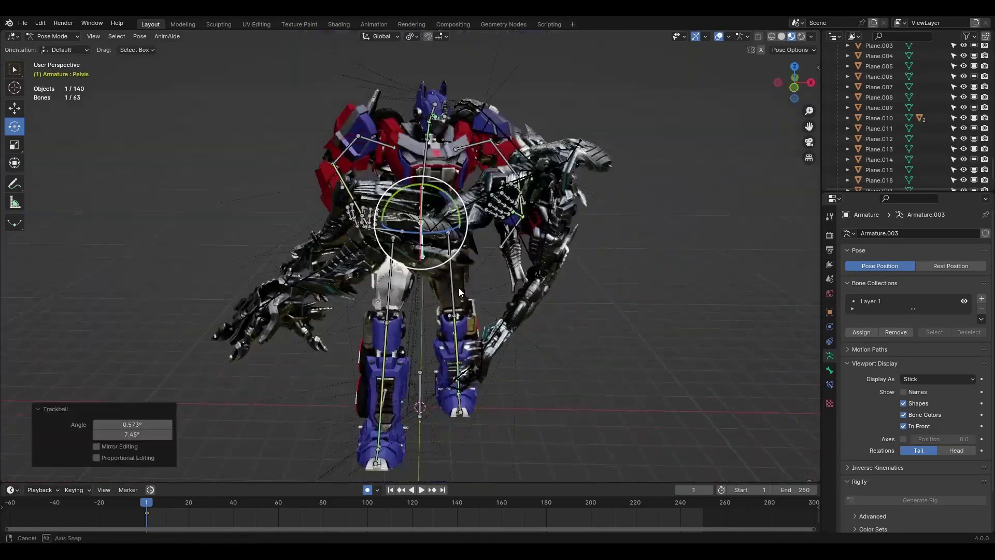
mouse_move(458, 287)
middle_mouse_down()
mouse_move(529, 167)
mouse_move(425, 185)
mouse_move(421, 311)
middle_mouse_up()
Shift Spine1.001 along Y and twist it around its local Z axis
key("g")
key("y")
key("Return")
key("r")
key("r")
key("Return")
scroll(421, 259, "up", 4)
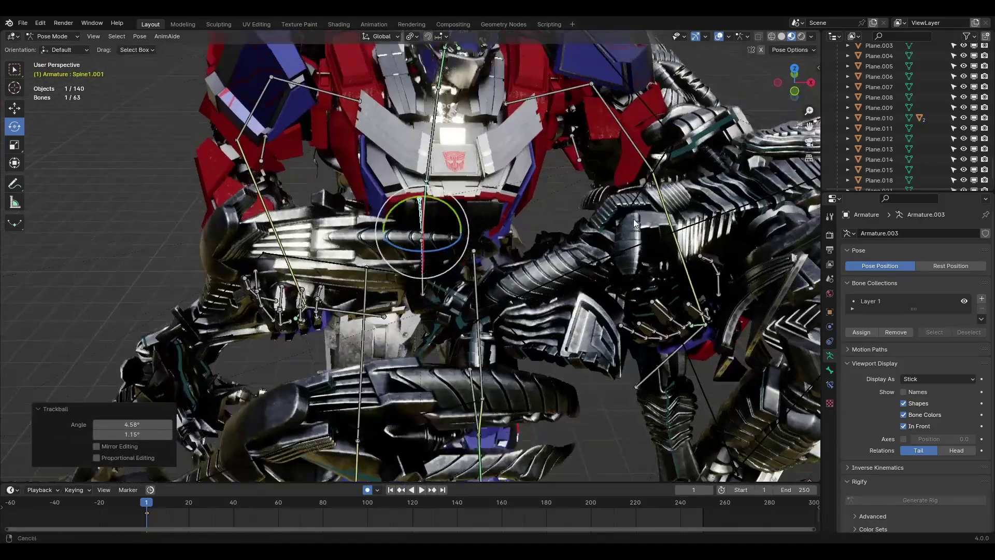
key("r")
key("z")
key("z")
key("Return")
Rotate Spine2, then lean Spine1 forward on X and twist it on Z
middle_click_drag(420, 259, 429, 162)
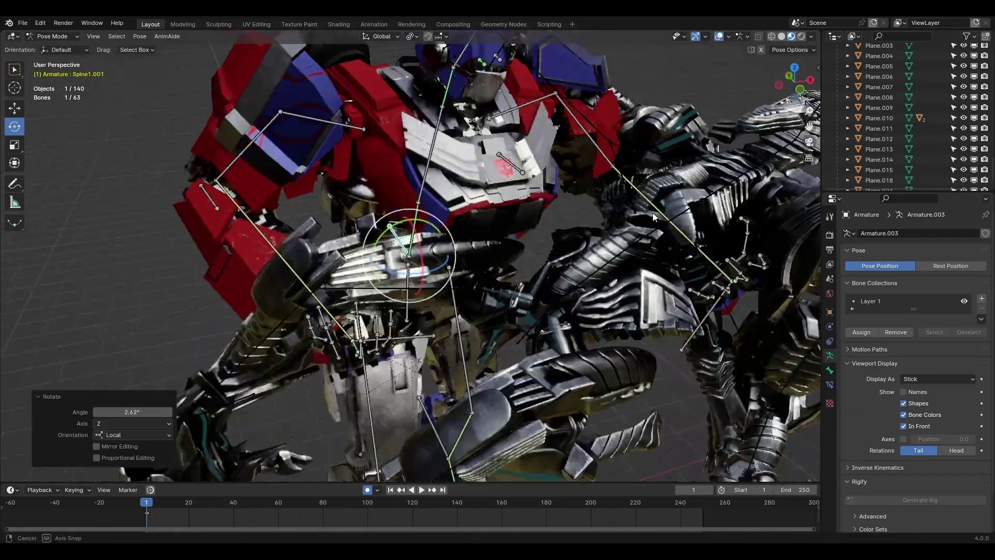
left_click(429, 162)
key("r")
key("r")
key("Return")
left_click(412, 233)
key("r")
key("x")
key("x")
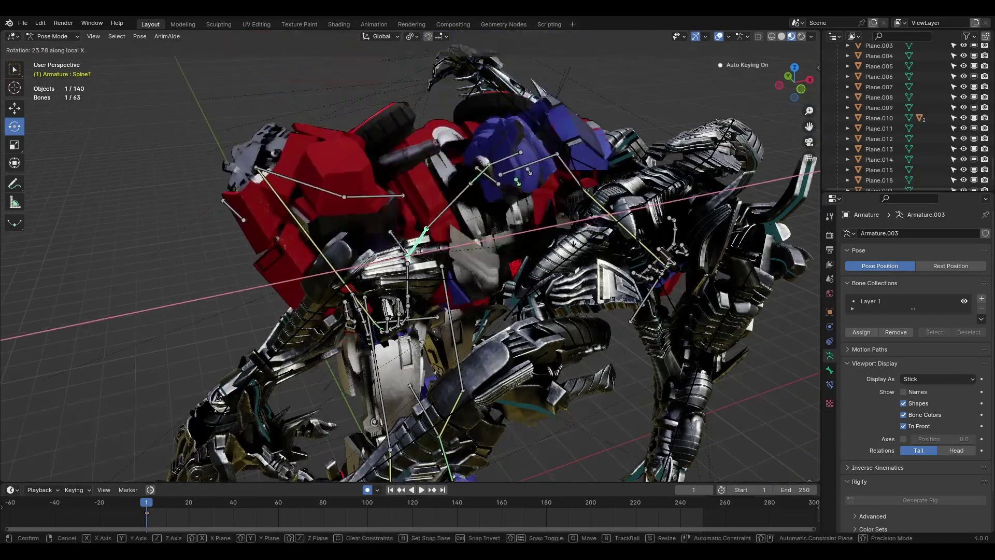
key("Return")
key("r")
key("z")
key("Return")
scroll(620, 338, "down", 3)
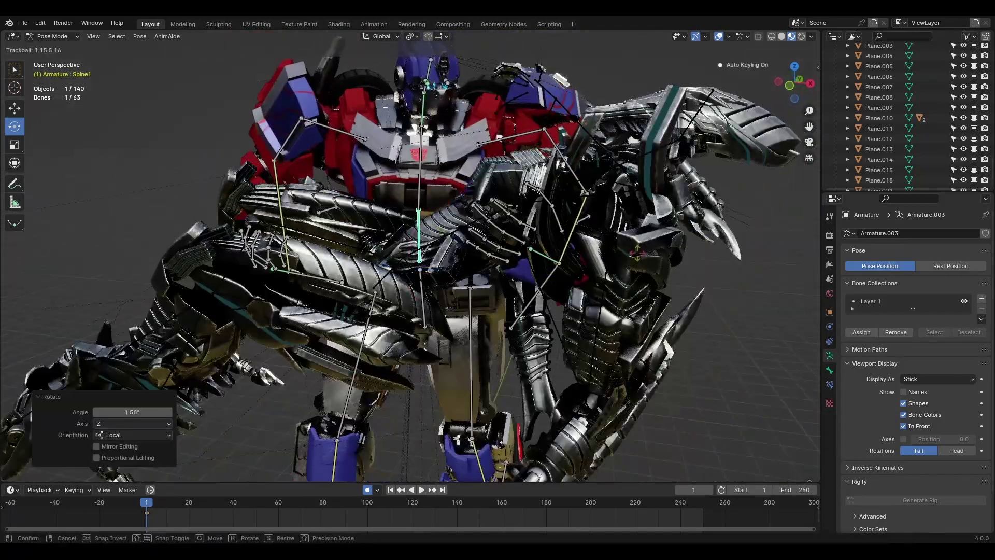
scroll(620, 338, "down", 3)
Nudge the right ankle bone along Y and tilt it on X to sit flat
key("ctrl+Tab")
middle_click_drag(620, 338, 680, 319)
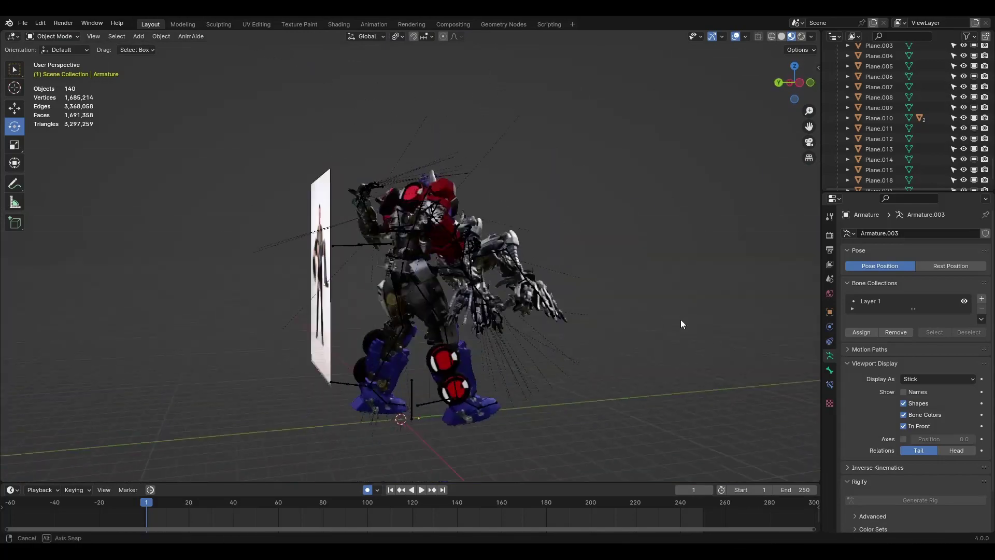
scroll(405, 257, "up", 5)
key("ctrl+Tab")
middle_click_drag(67, 54, 687, 291)
scroll(687, 290, "down", 3)
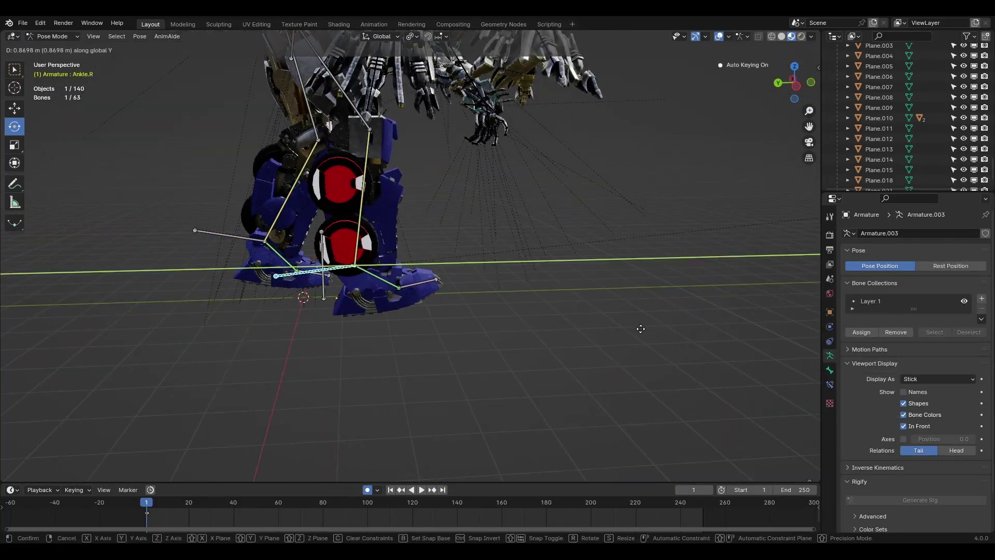
key("g")
key("y")
key("Return")
key("r")
key("x")
left_click(798, 84)
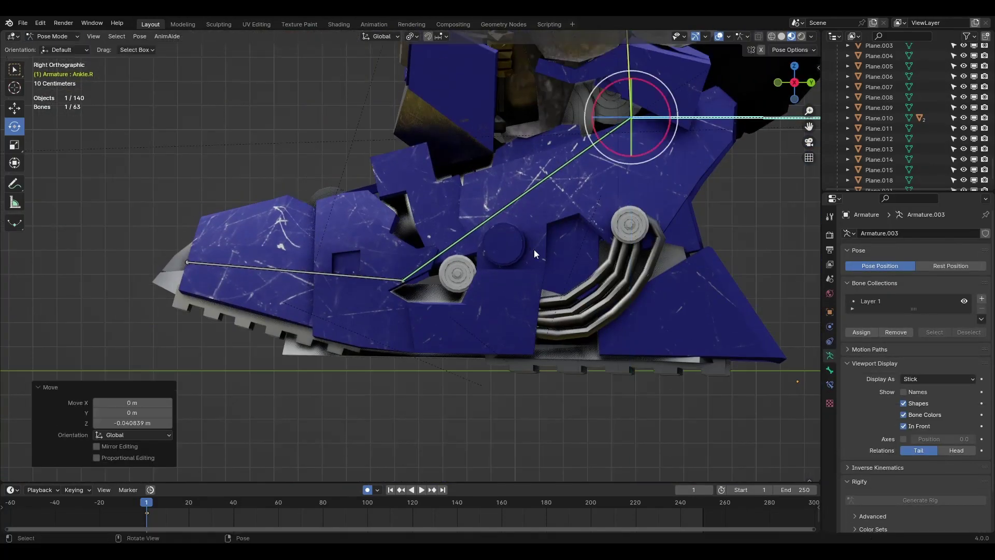
Select the left ankle bone and review the full carrying pose in Object Mode
left_click(534, 250)
mouse_move(550, 194)
middle_mouse_down()
mouse_move(568, 291)
mouse_move(713, 93)
middle_mouse_up()
scroll(540, 370, "down", 5)
scroll(239, 85, "up", 2)
key("ctrl+Tab")
scroll(622, 282, "down", 2)
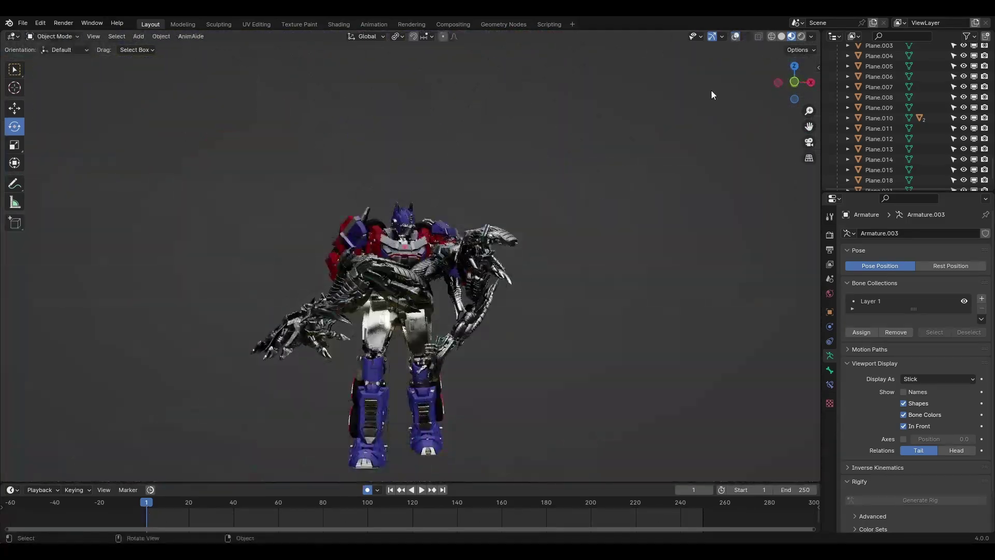
Add a camera to the scene and clear its rotation
scroll(468, 132, "up", 5)
scroll(528, 250, "down", 2)
scroll(526, 250, "down", 3)
mouse_move(525, 250)
middle_mouse_down()
mouse_move(558, 295)
mouse_move(755, 301)
middle_mouse_up()
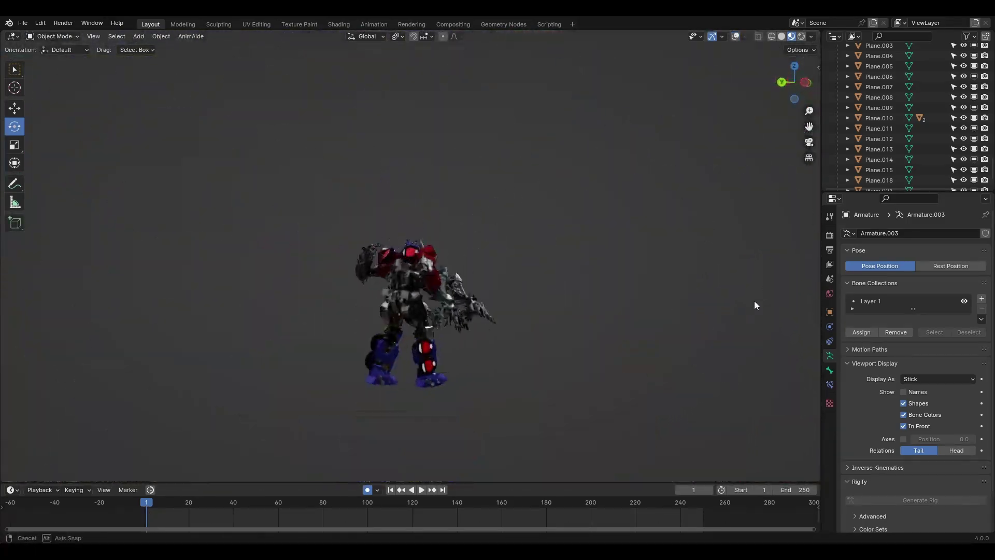
mouse_move(515, 330)
middle_mouse_down()
mouse_move(477, 256)
mouse_move(307, 399)
middle_mouse_up()
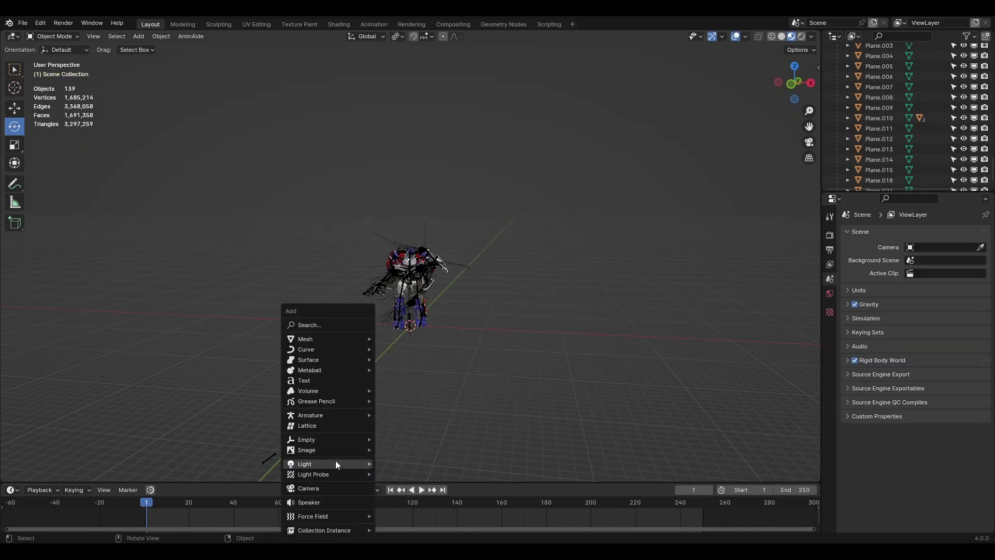
left_click(309, 488)
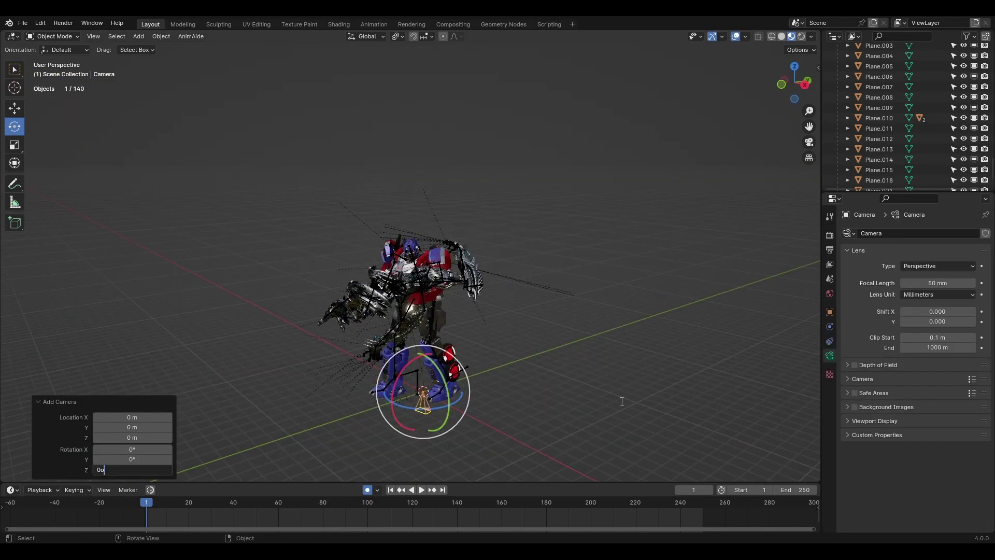
key("Return")
key("alt+r")
middle_click_drag(622, 400, 544, 310)
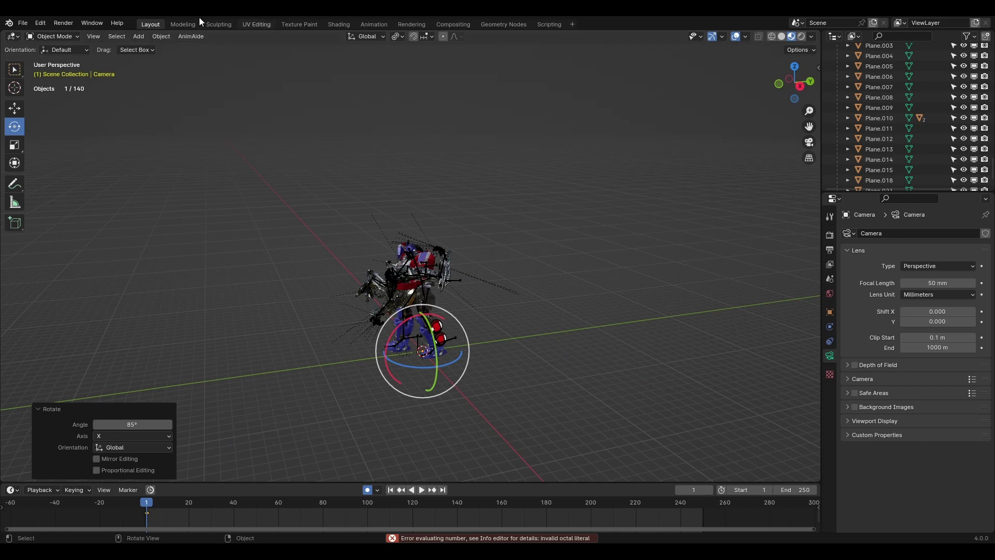
In the Animation workspace, move the camera along Y, undoing a rejected adjustment
left_click(374, 24)
key("g")
key("y")
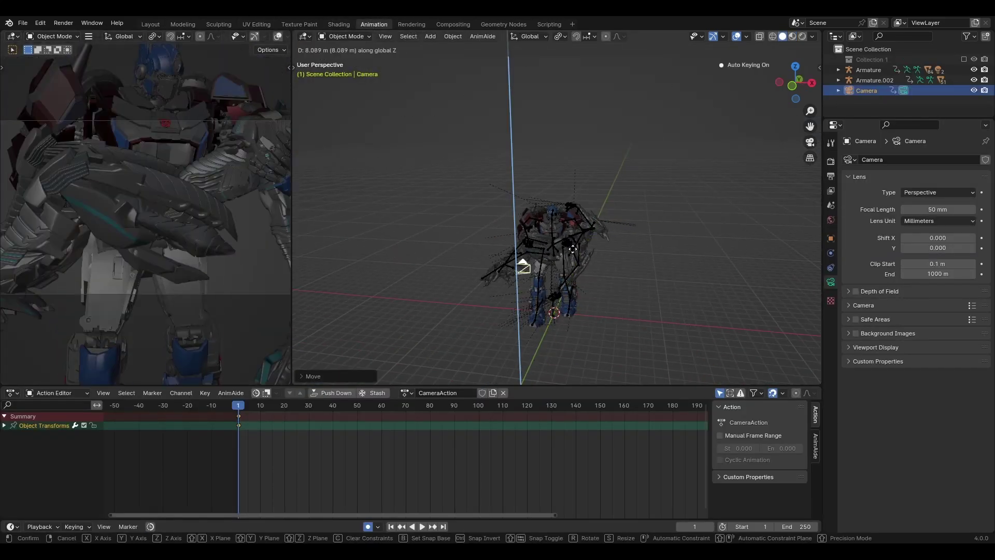
left_click(542, 260)
left_click(628, 329)
key("g")
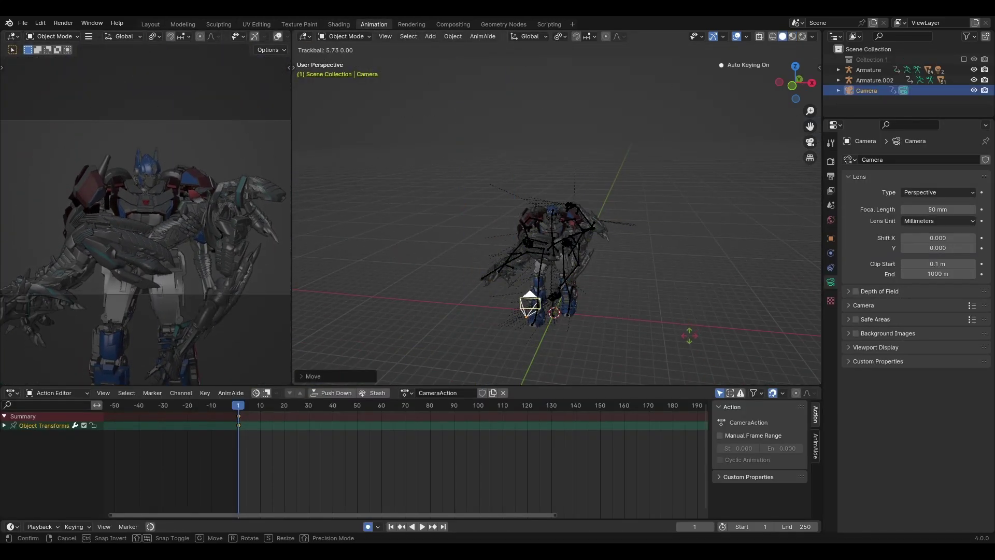
key("x")
key("x")
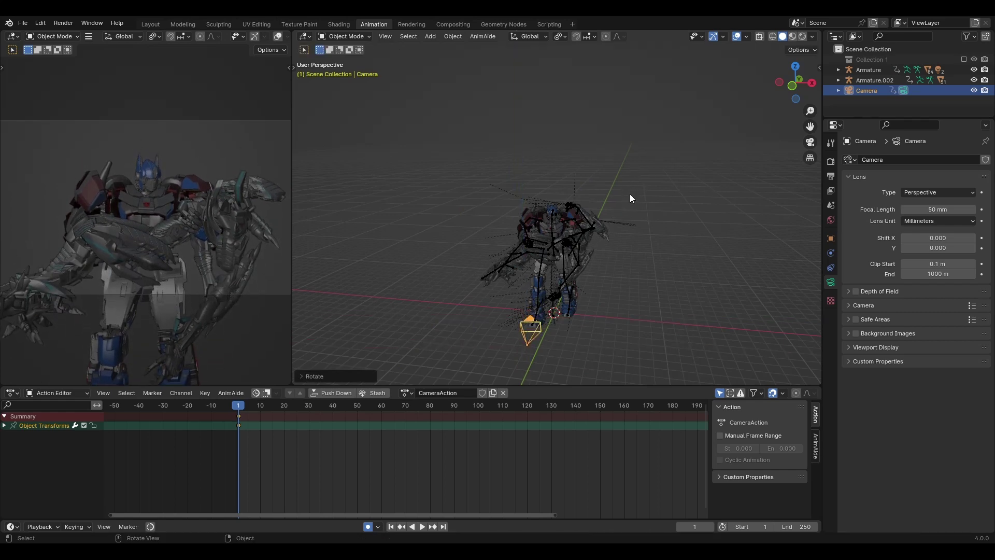
key("ctrl+z")
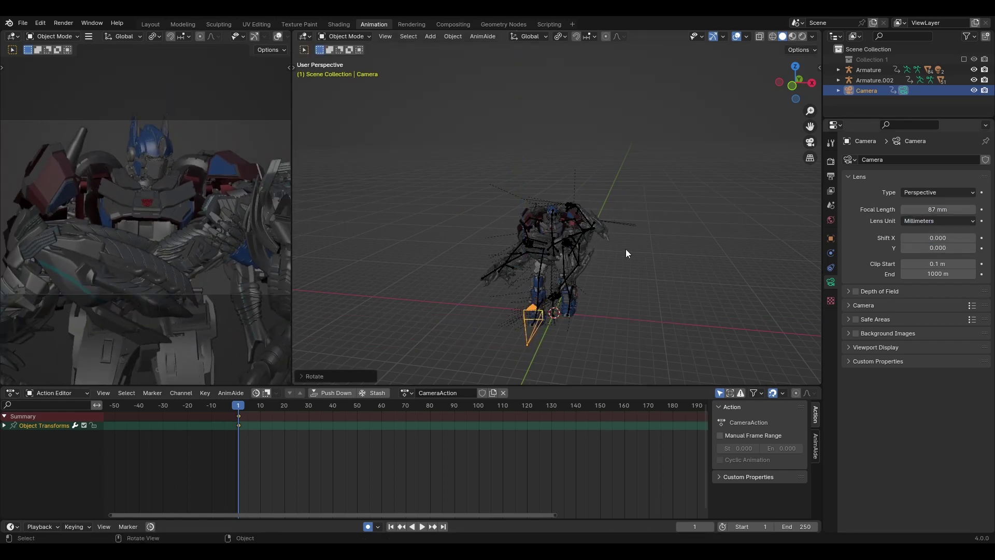
key("ctrl+z")
key("ctrl+z")
key("ctrl+z")
Slide the camera along X to frame the robot and widen the camera preview
middle_click_drag(684, 279, 682, 264)
key("g")
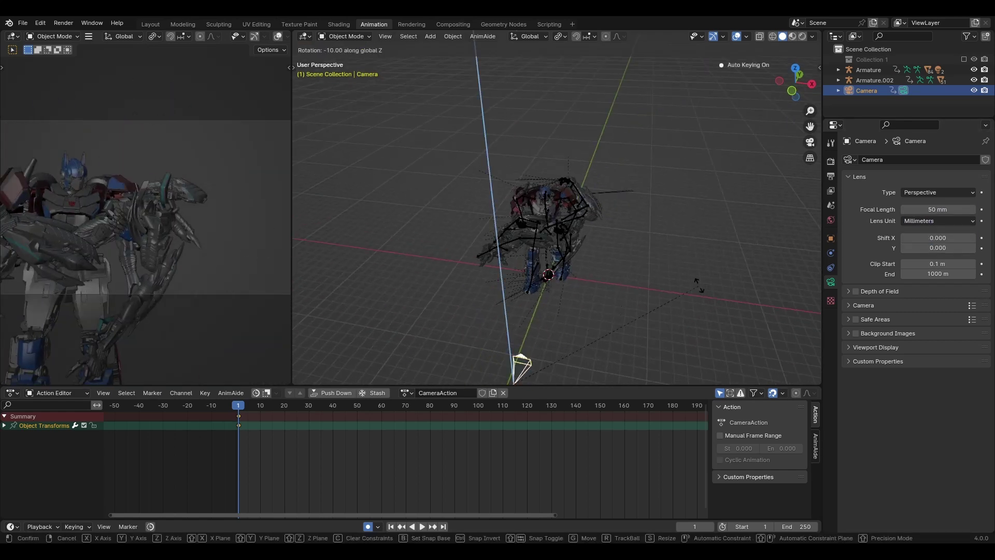
key("x")
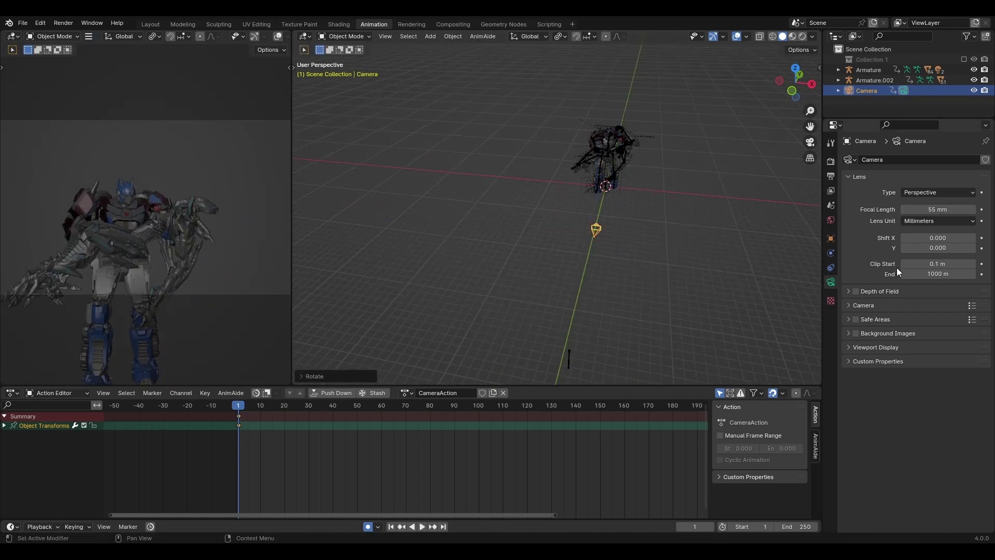
left_click(759, 260)
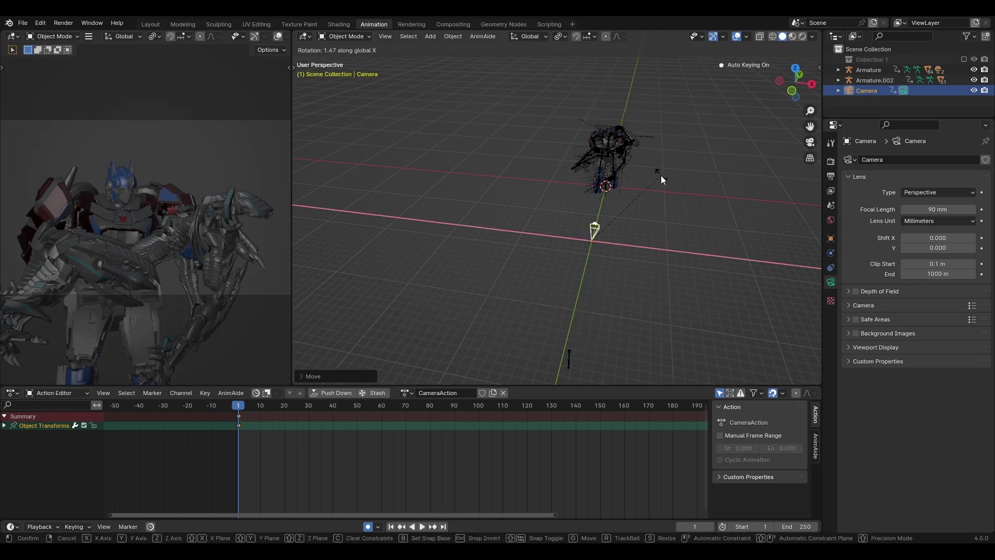
middle_click_drag(661, 175, 608, 298)
left_click(677, 250)
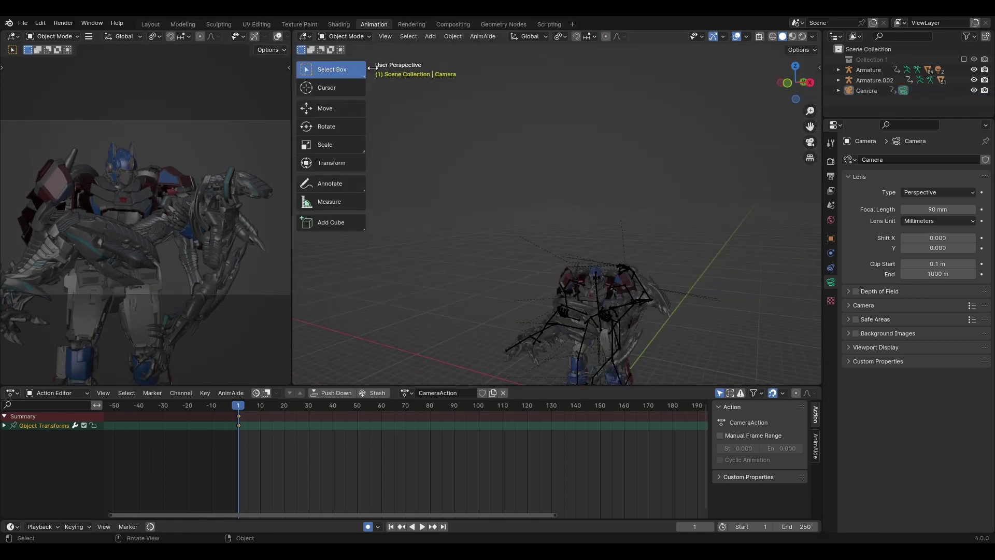
left_click_drag(292, 155, 363, 155)
left_click(289, 36)
Turn on scene world lighting in the viewport and remove the existing world
left_click(310, 99)
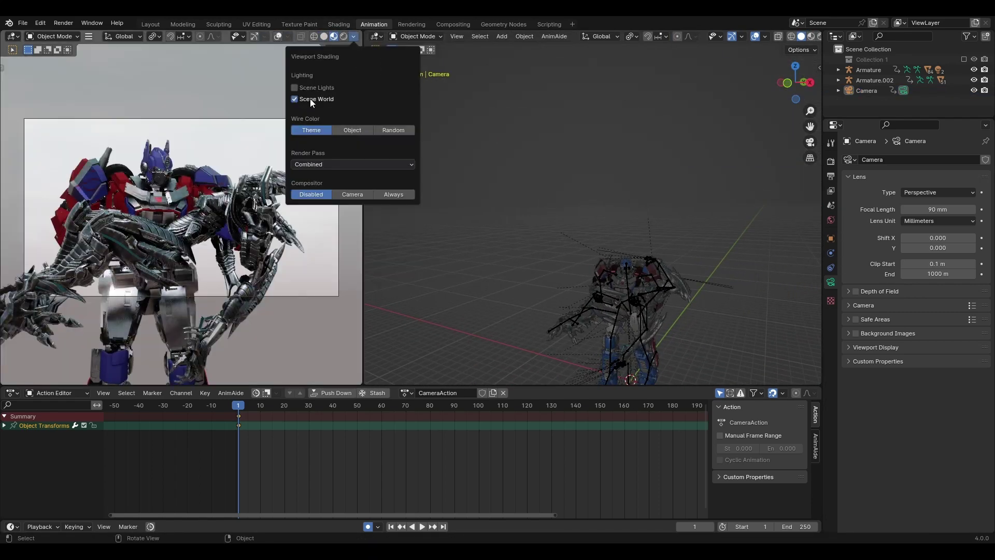
left_click(316, 99)
left_click(831, 219)
left_click(984, 160)
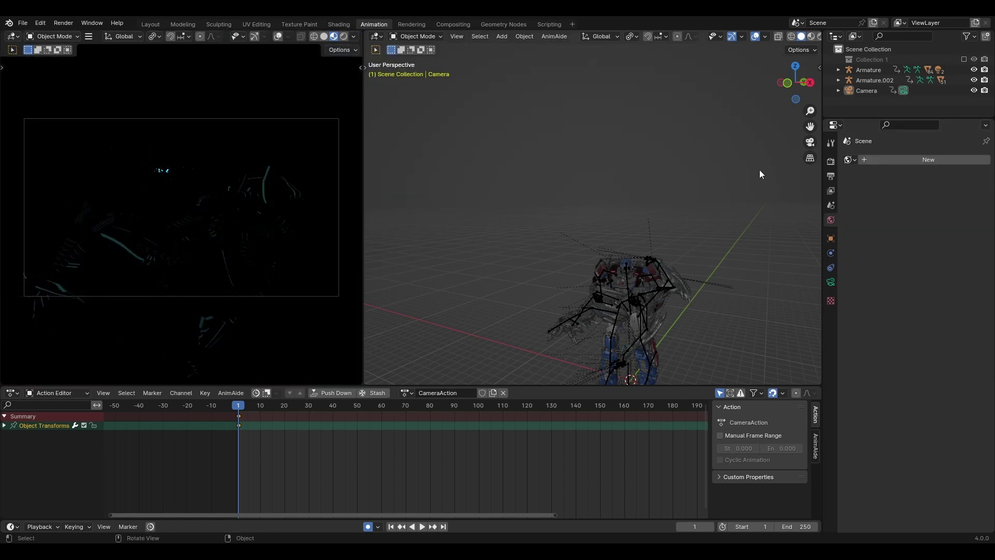
middle_click_drag(759, 170, 649, 286)
Add a sun light and move it into place above the scene
key("shift+a")
left_click(695, 275)
key("g")
left_click(583, 142)
key("g")
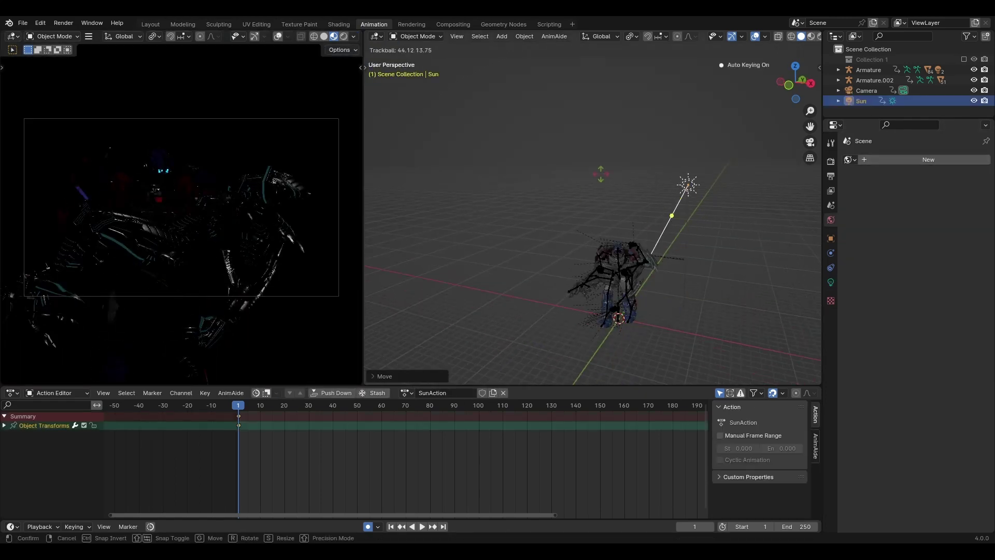
left_click(533, 215)
key("z")
left_click(590, 211)
middle_click_drag(589, 211, 544, 239)
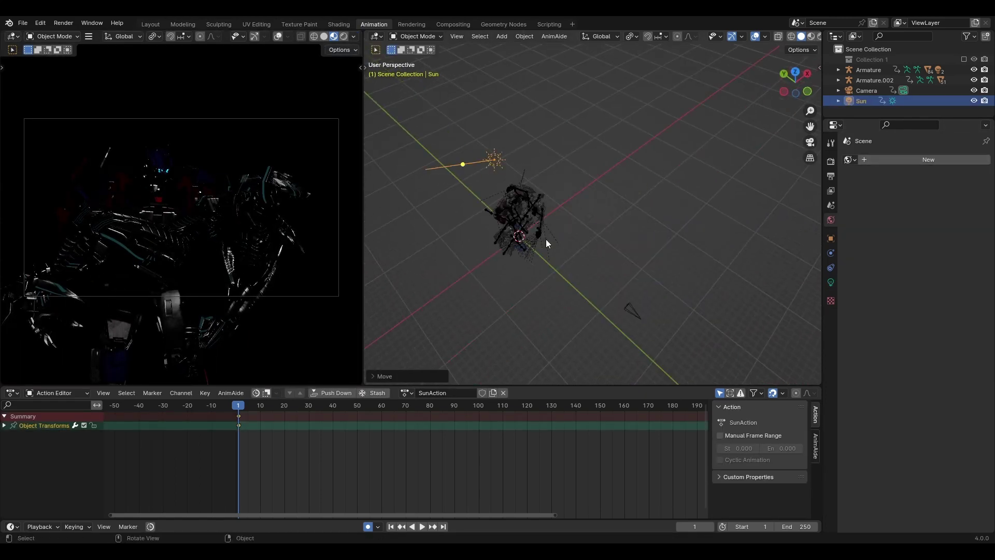
Aim the sun, duplicate it into Sun.001, and delete the original sun
key("r")
key("r")
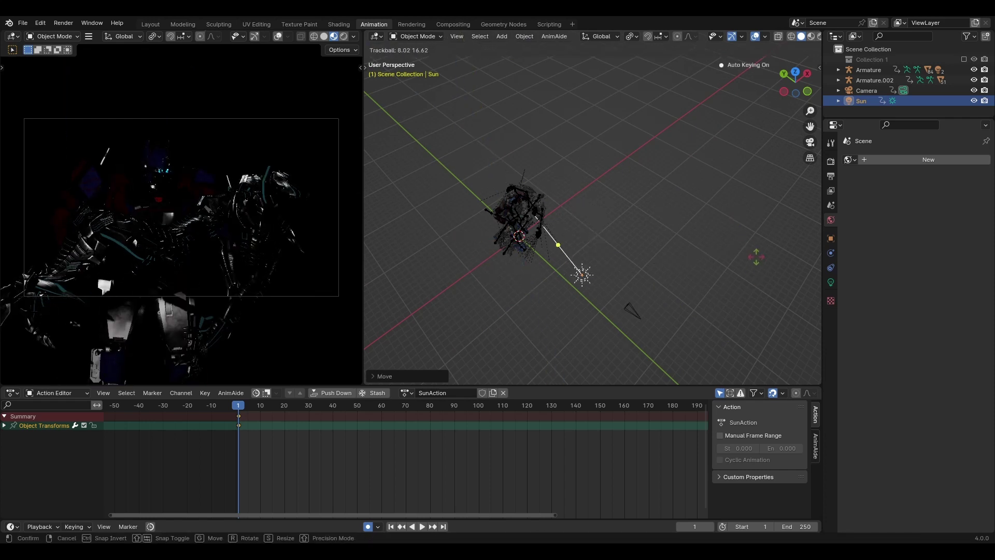
left_click(755, 267)
key("shift+d")
middle_click_drag(674, 155, 658, 89)
key("r")
key("r")
left_click(651, 155)
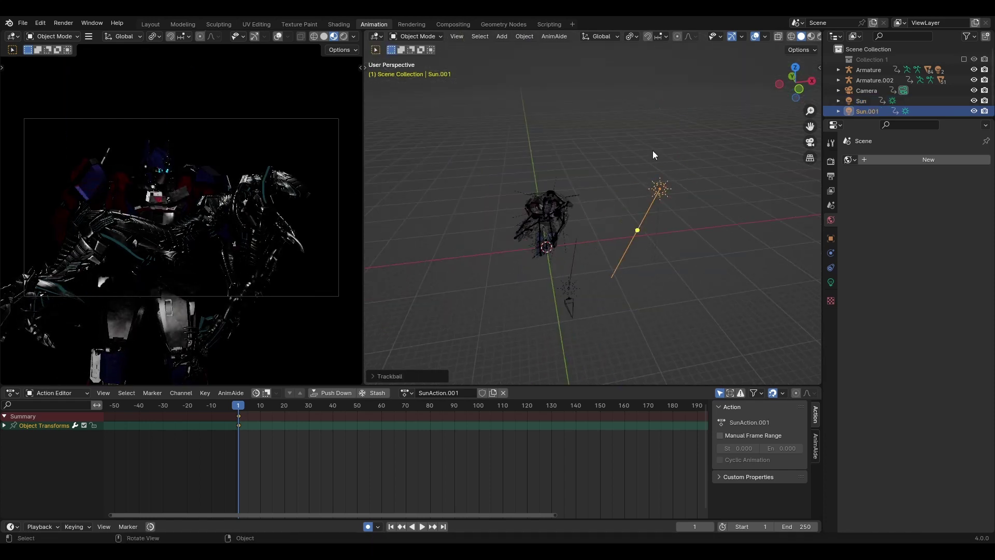
left_click(569, 288)
key("Delete")
left_click(668, 186)
Rotate Sun.001 on X and then to a near-horizontal direction toward the robots
key("r")
key("x")
left_click(712, 141)
left_click(830, 282)
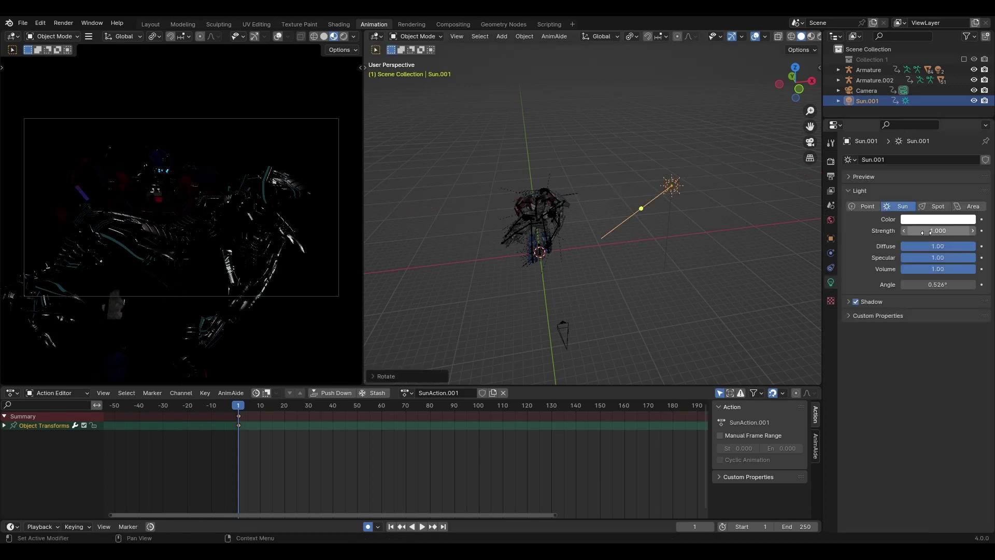
key("r")
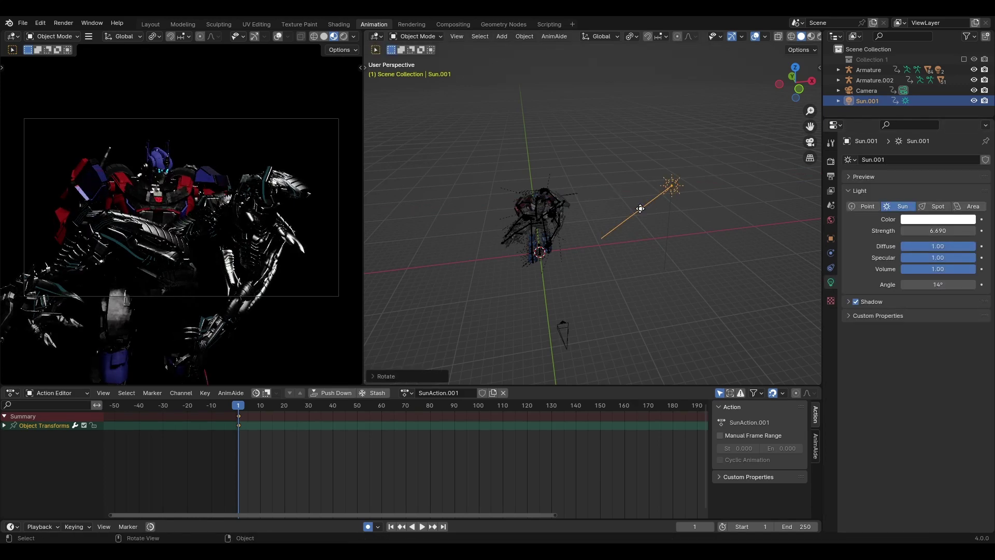
left_click(649, 237)
left_click(831, 220)
Create a new world background and reposition and rotate the sun
left_click(944, 166)
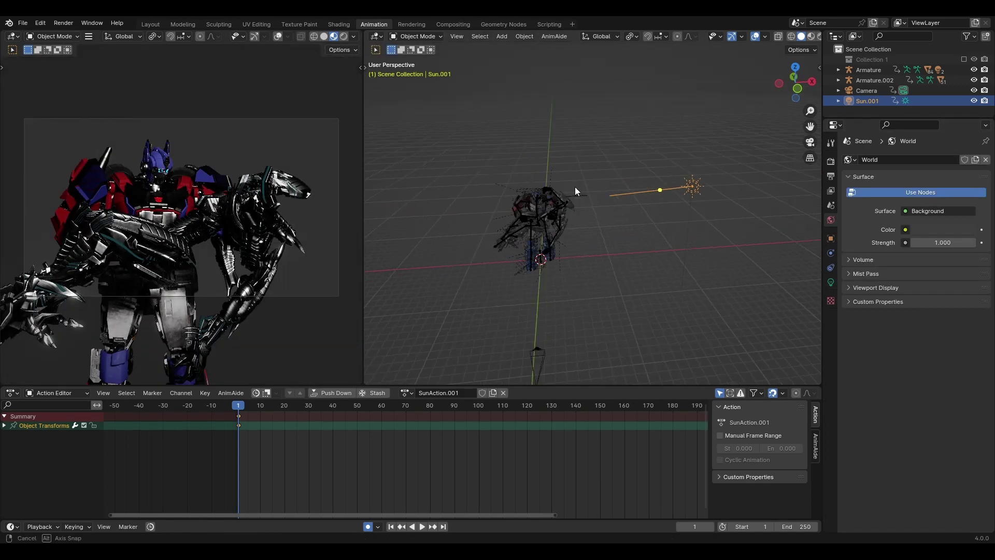
key("g")
left_click(673, 187)
key("r")
key("r")
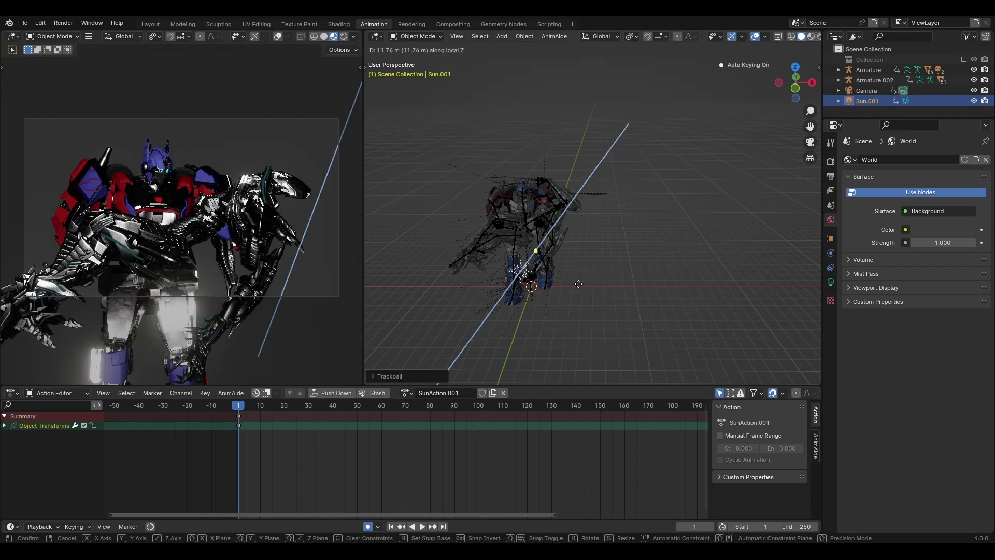
left_click(739, 284)
Lower world strength to 0.900 and move the sun to the upper right, re-angling it
left_click(914, 243)
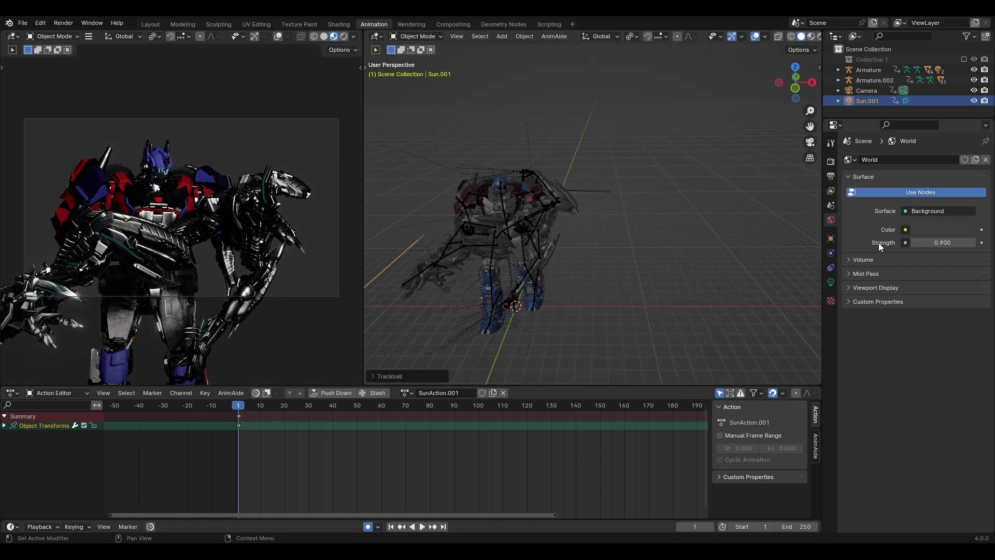
scroll(548, 208, "up", 2)
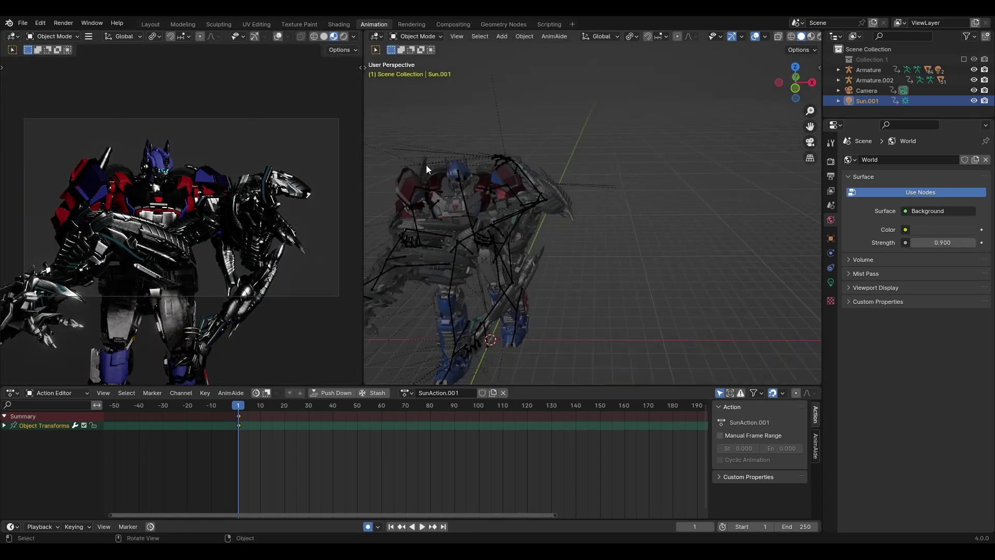
scroll(426, 164, "down", 2)
key("g")
left_click(604, 224)
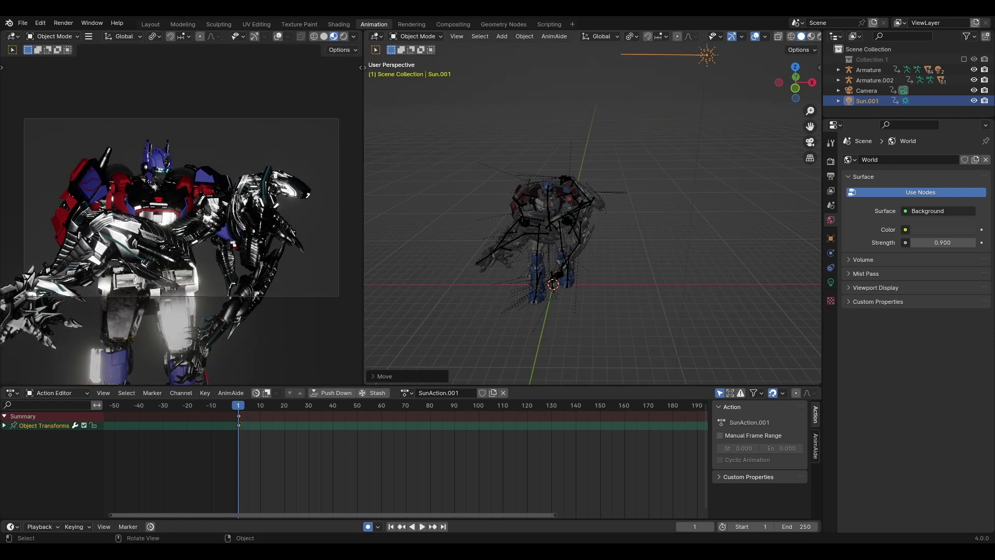
scroll(604, 224, "down", 2)
key("r")
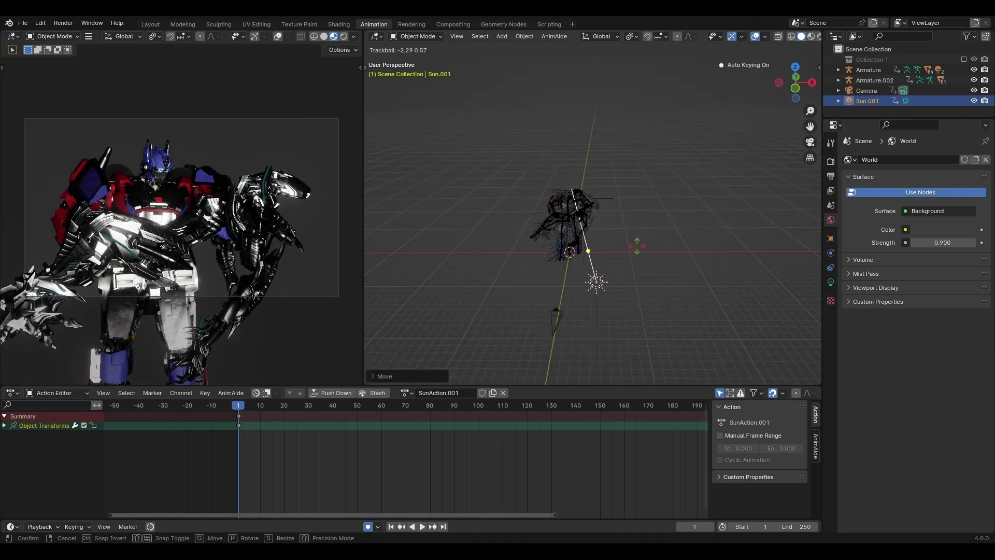
key("r")
left_click(638, 248)
Set sun strength to 1.090 with contact shadows, then duplicate and rotate it
left_click(831, 282)
left_click_drag(938, 231, 917, 231)
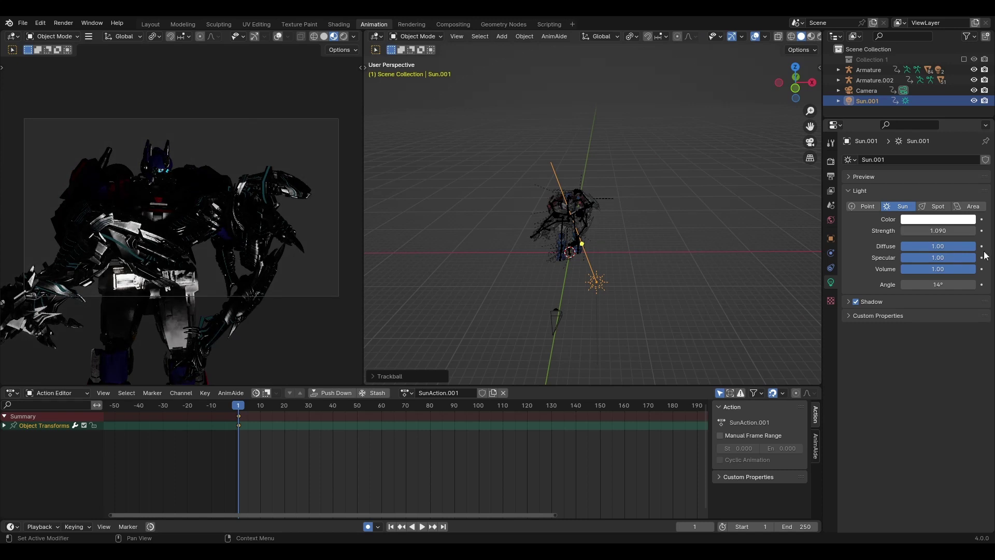
left_click(900, 303)
left_click(863, 348)
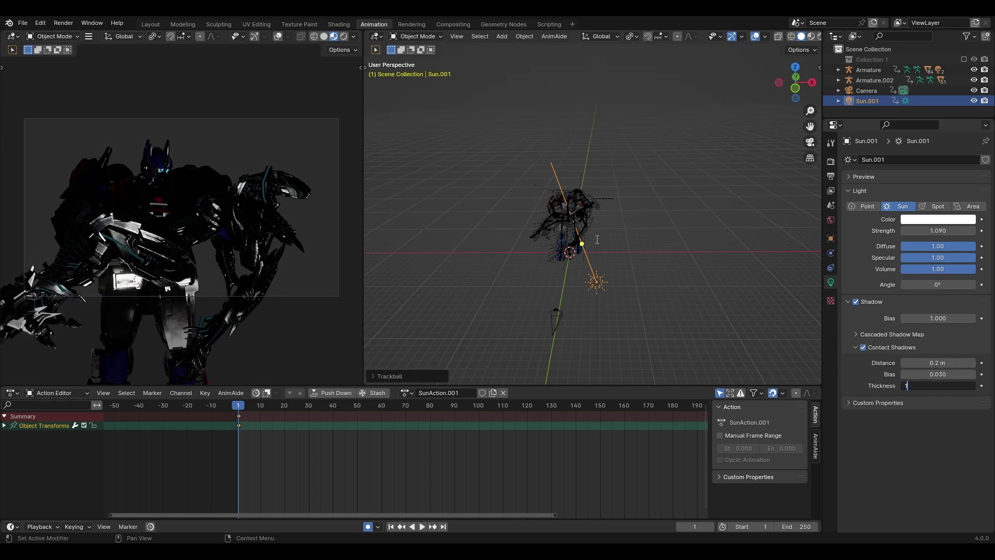
key("shift+d")
key("r")
key("r")
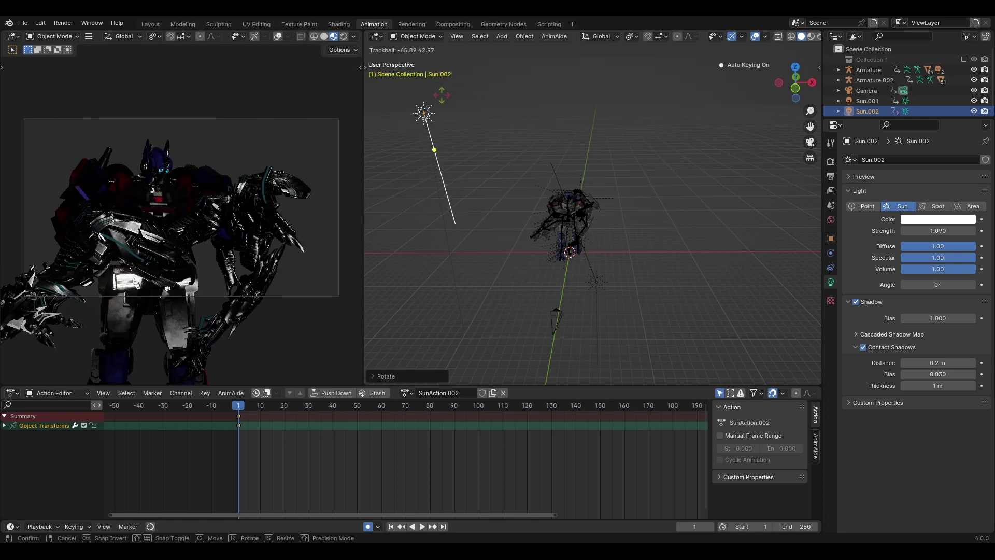
Delete the extra sun lights, including the first sun, leaving only Sun.002
left_click(467, 85)
key("shift+d")
key("r")
key("r")
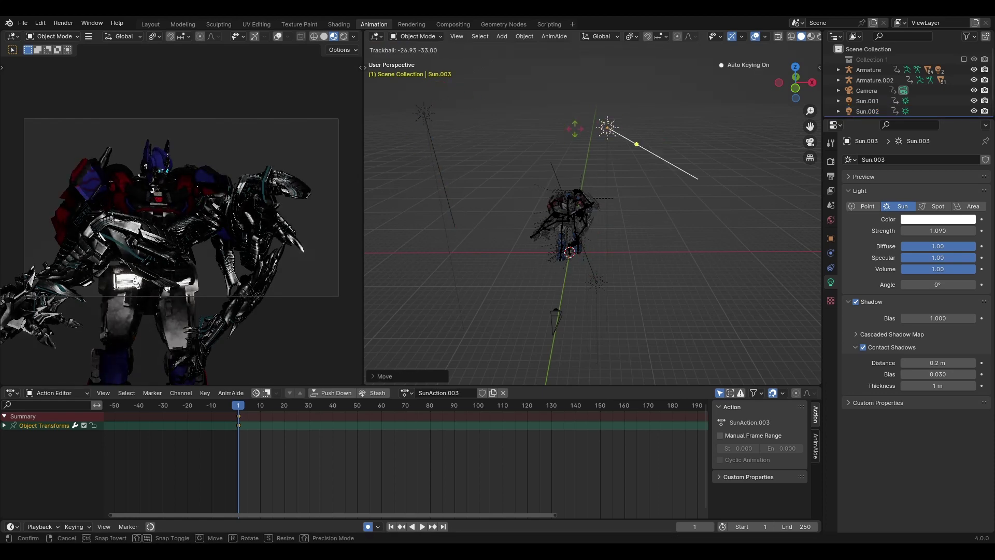
left_click(633, 169)
key("x")
middle_click_drag(580, 157, 503, 214)
left_click(503, 214)
key("Delete")
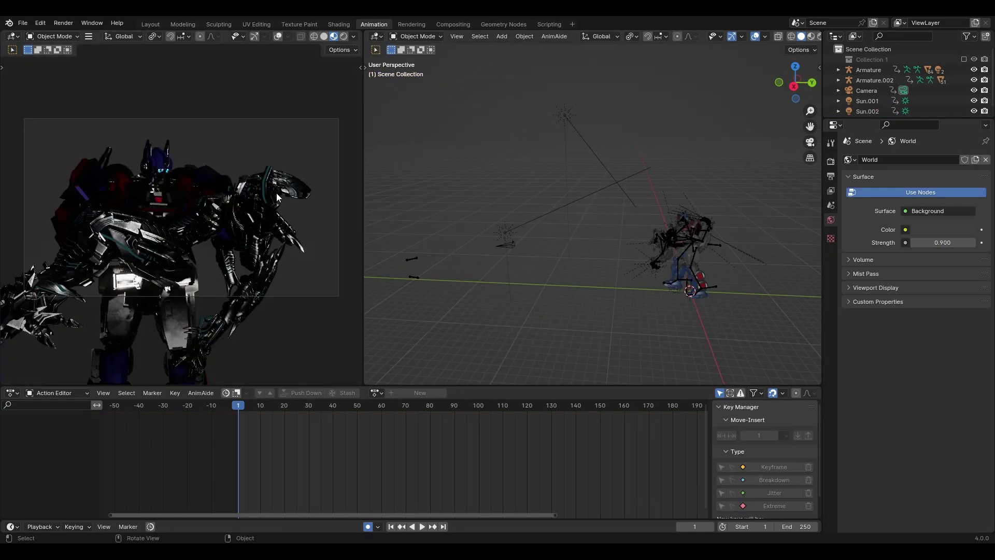
Raise Sun.002's strength to 9.640 and duplicate it into a second sun
left_click(868, 100)
left_click_drag(938, 231, 959, 230)
middle_click_drag(596, 208, 552, 187)
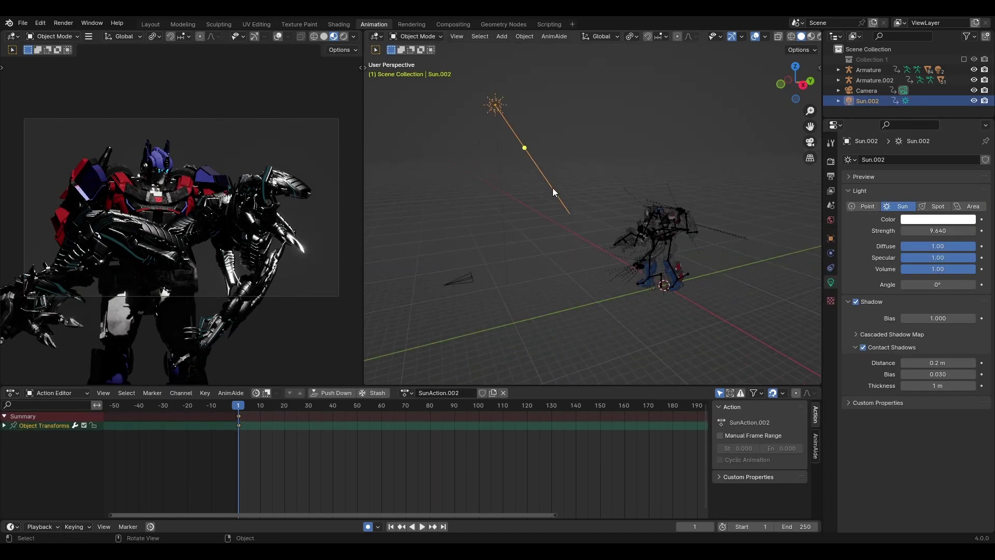
key("shift+d")
left_click(710, 287)
key("r")
key("r")
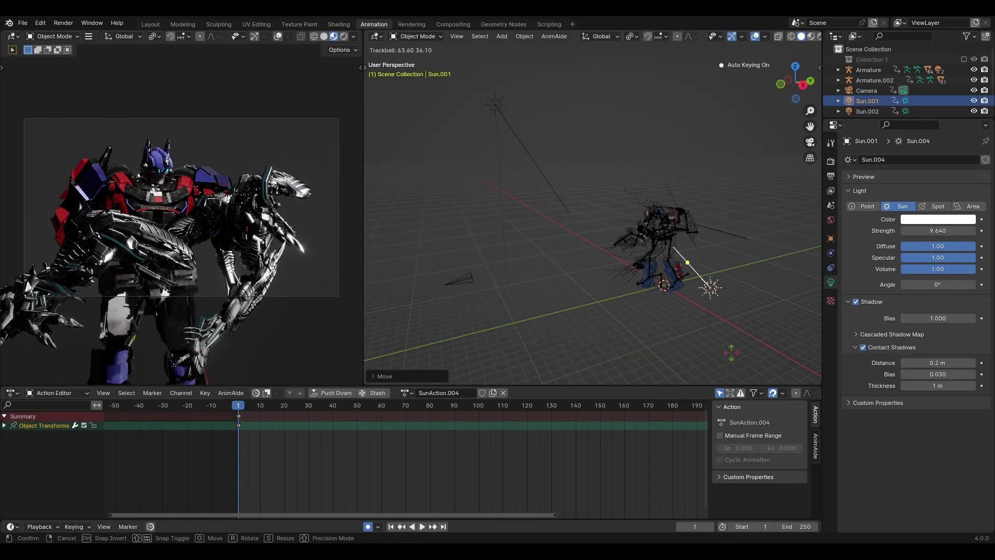
key("ctrl+z")
Tint the two suns peach and pale pink, setting hex FFB9B9 for the pink one
middle_click_drag(406, 261, 467, 244)
left_click(868, 111)
left_click(938, 219)
left_click_drag(910, 125, 906, 108)
left_click(881, 101)
left_click(939, 220)
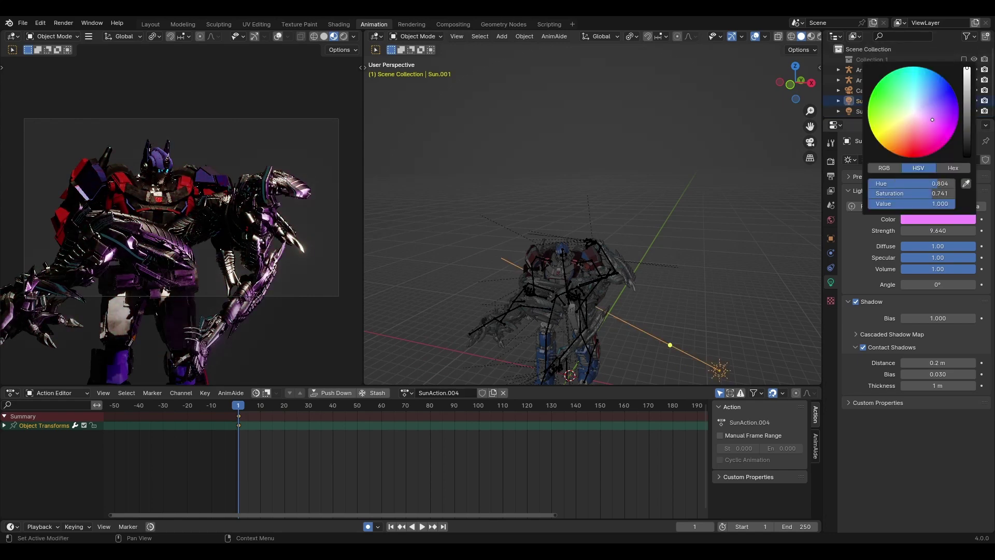
key("ctrl+z")
key("ctrl+z")
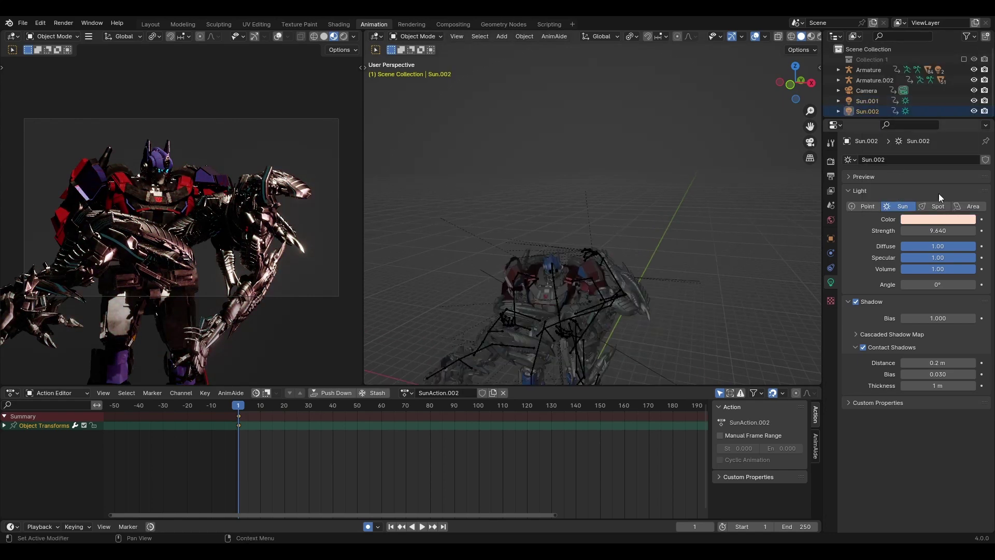
left_click(938, 219)
left_click(954, 167)
left_click(860, 101)
left_click(938, 219)
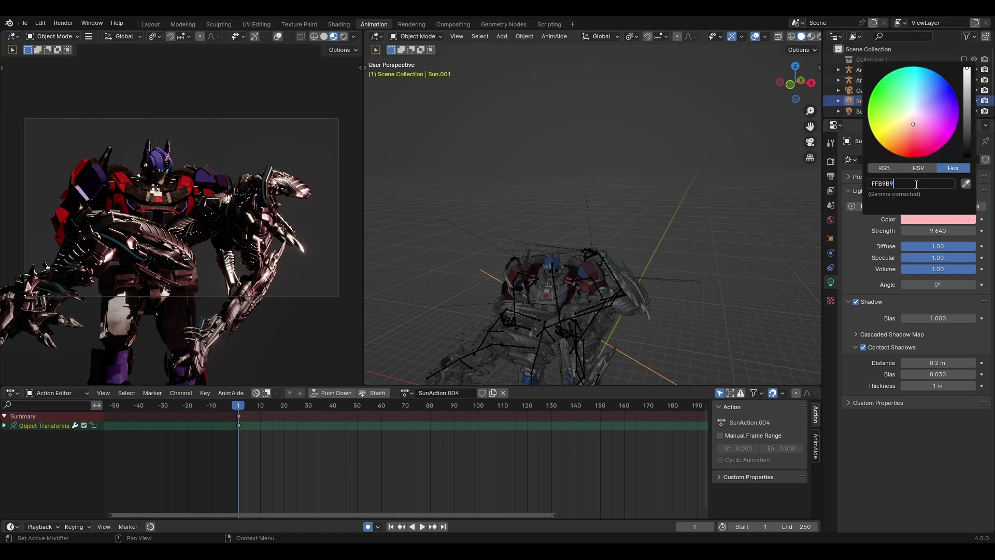
Orbit in close to the robots and switch to the Layout workspace
mouse_move(503, 250)
middle_mouse_down()
mouse_move(536, 268)
mouse_move(577, 247)
middle_mouse_up()
scroll(577, 247, "up", 4)
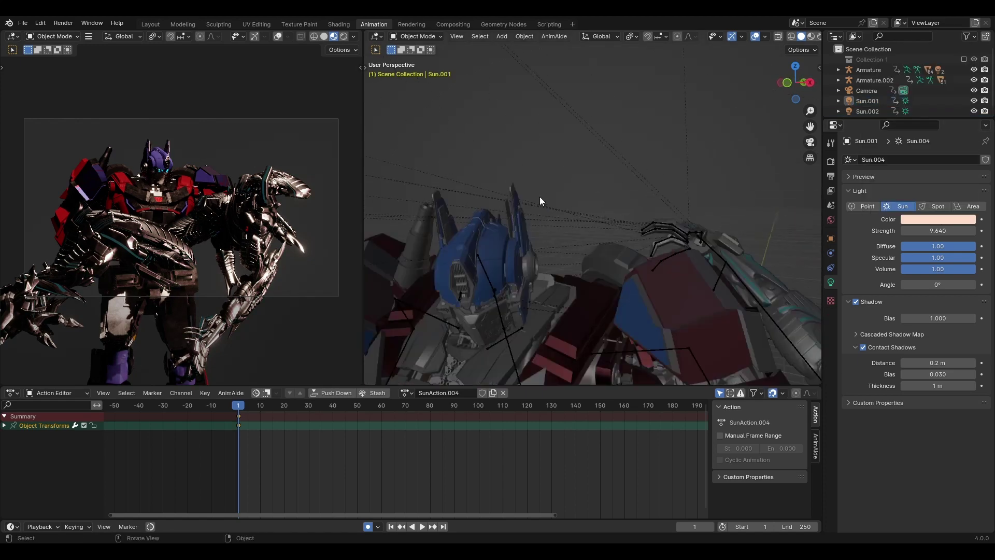
middle_click_drag(539, 197, 560, 208)
left_click(151, 24)
Look through the scene camera, then move and rotate it toward Optimus and the creature
key("KP_0")
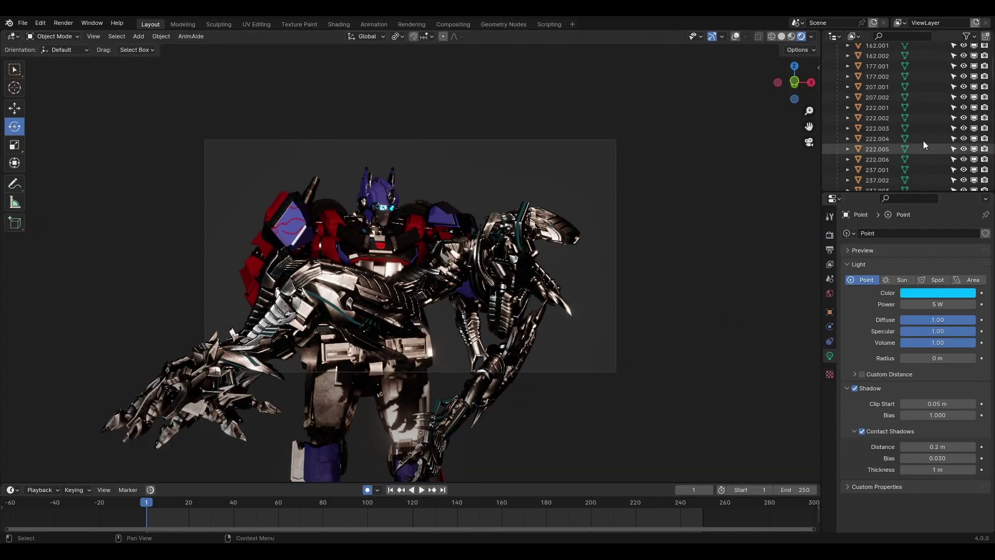
key("g")
key("x")
key("z")
key("z")
left_click(497, 236)
key("g")
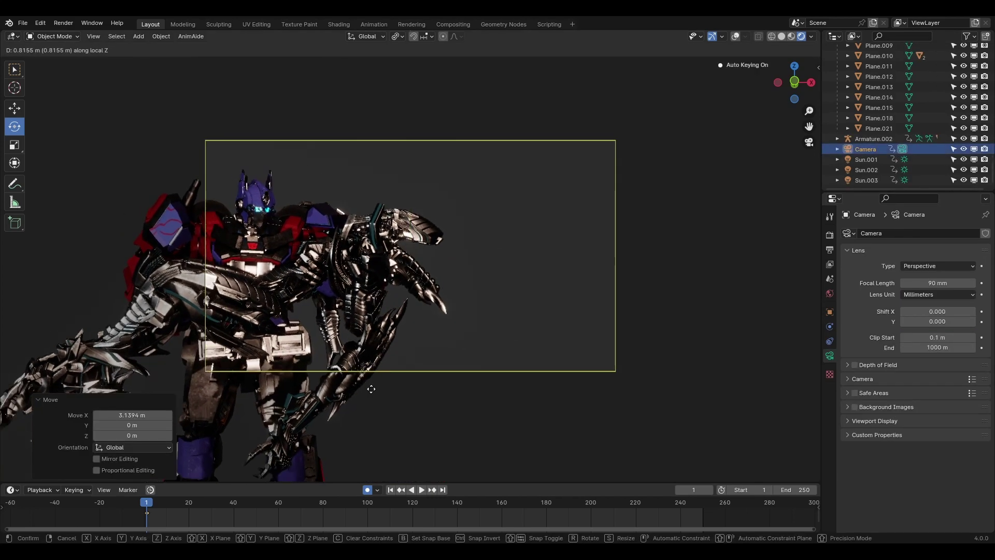
key("r")
key("r")
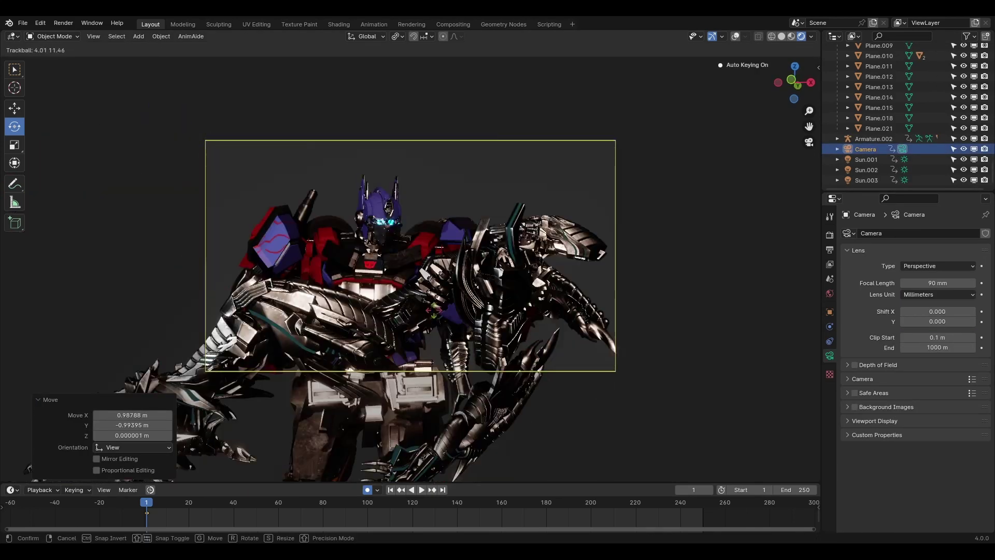
key("Return")
Confirm the tight camera framing and switch the viewport to solid shading
scroll(487, 156, "up", 3)
left_click(486, 156)
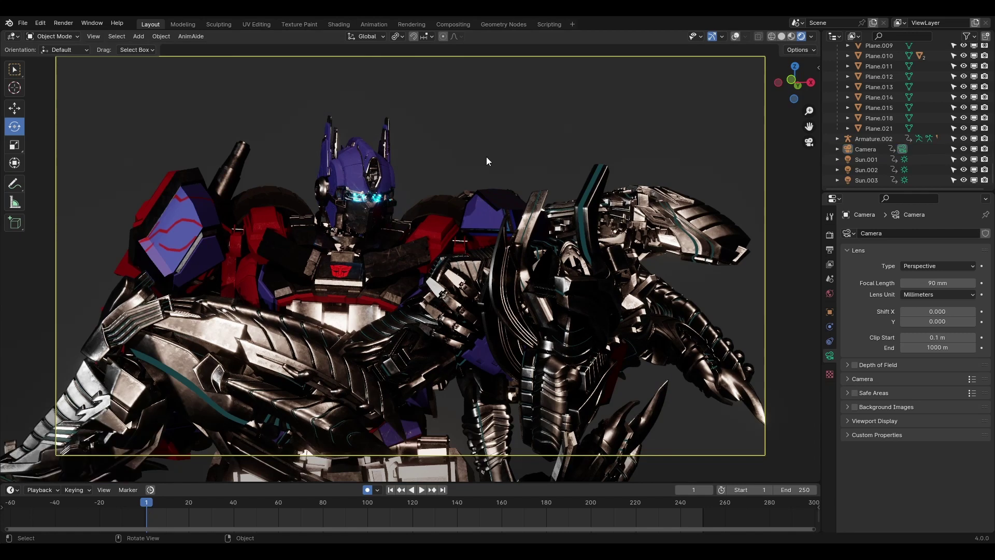
scroll(486, 156, "down", 2)
left_click(781, 37)
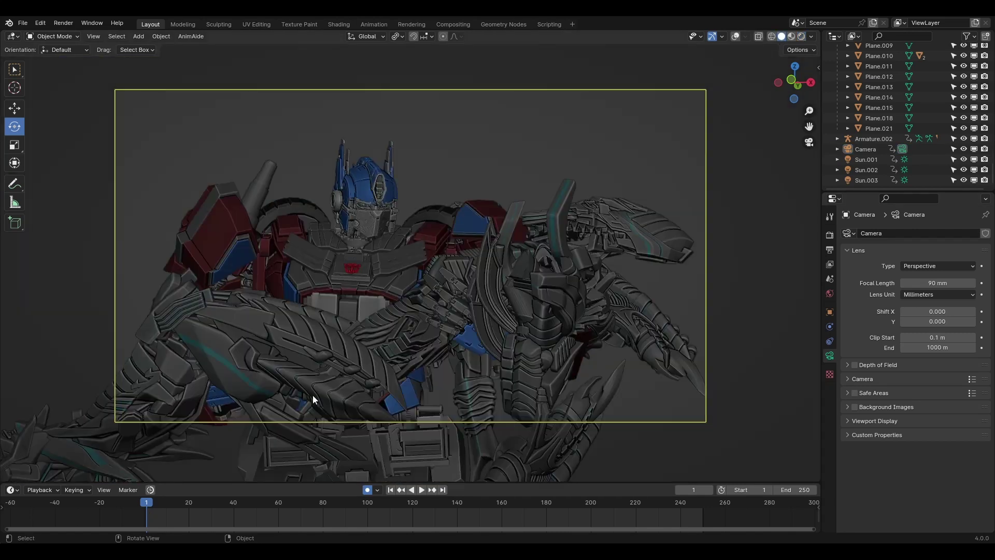
left_click(64, 23)
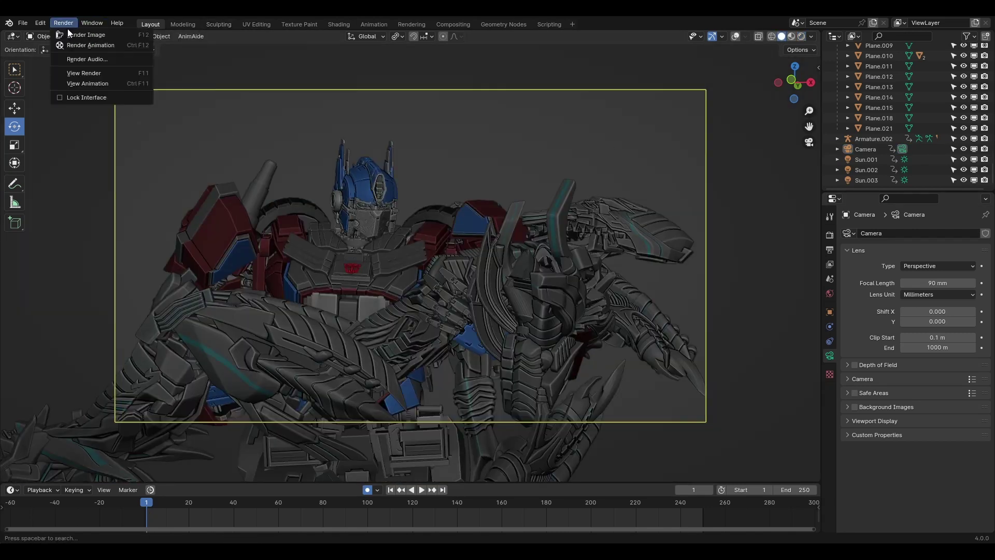
Verify the 1920×1080 output resolution at 100% and render the camera view as an image
left_click(830, 312)
left_click(830, 250)
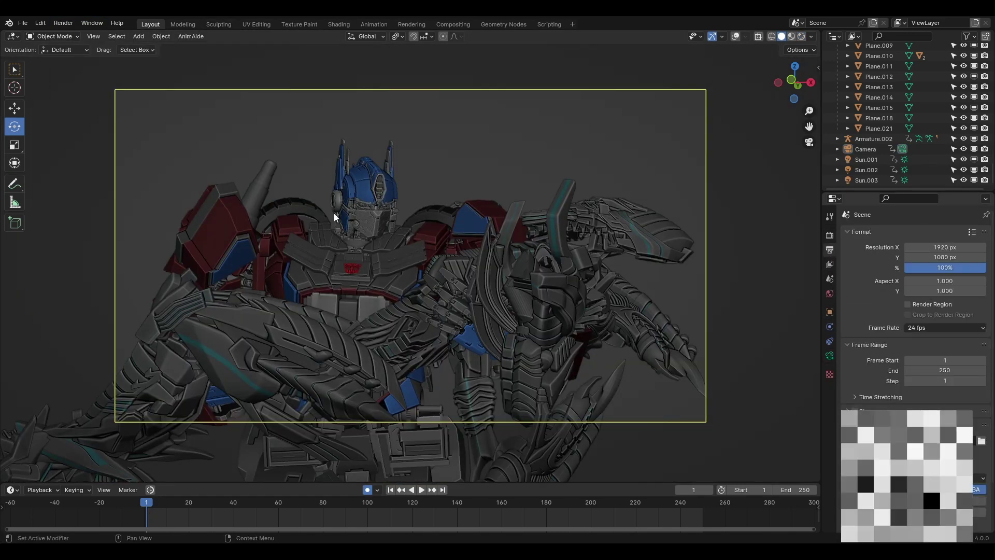
left_click(63, 23)
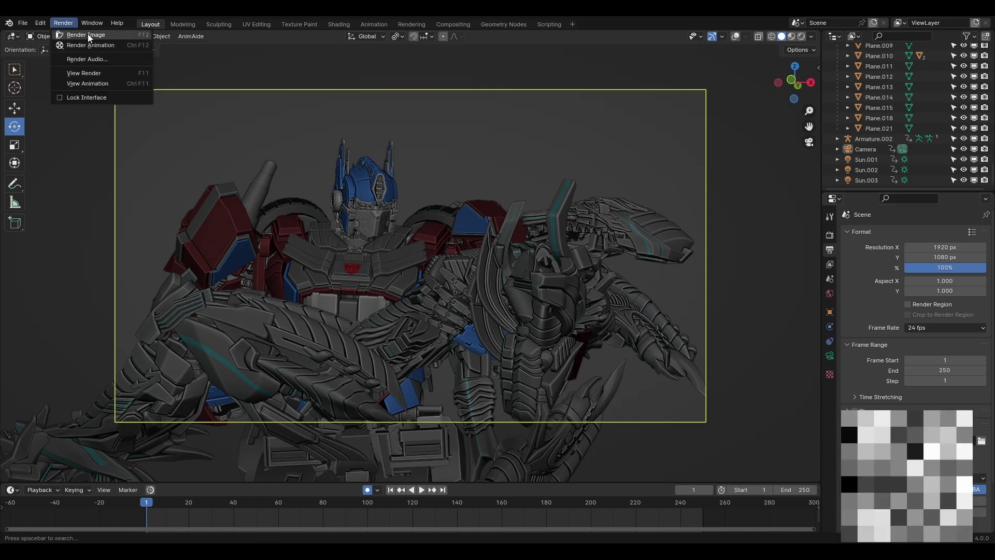